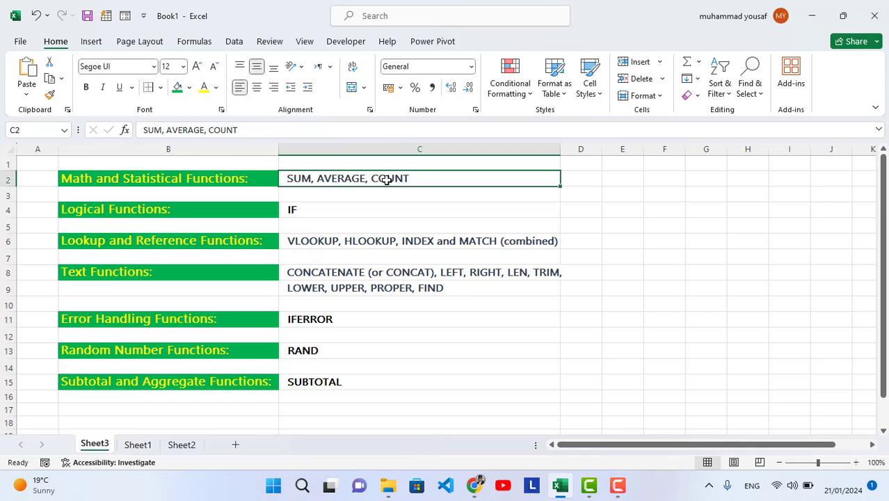
# Step: Review the function categories on Sheet3 and the functions listed for each, from Logical through Subtotal and Aggregate
pyautogui.click(139, 211)
pyautogui.click(306, 211)
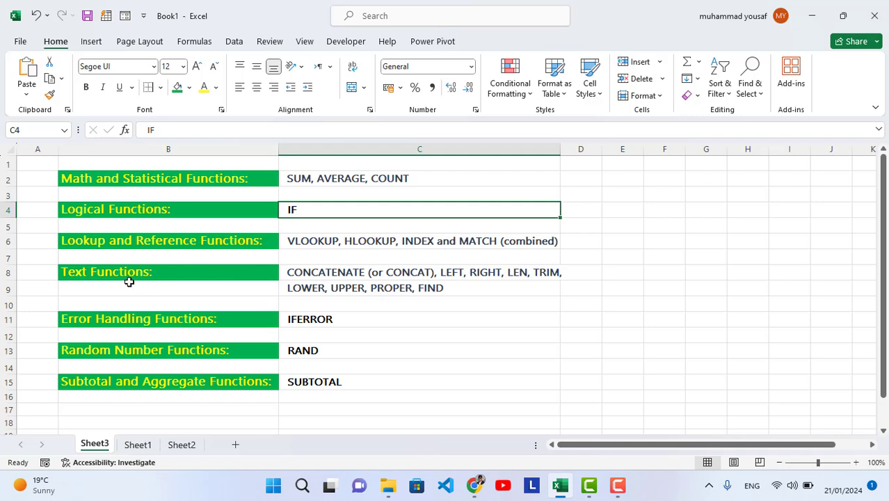
pyautogui.click(334, 277)
pyautogui.click(348, 290)
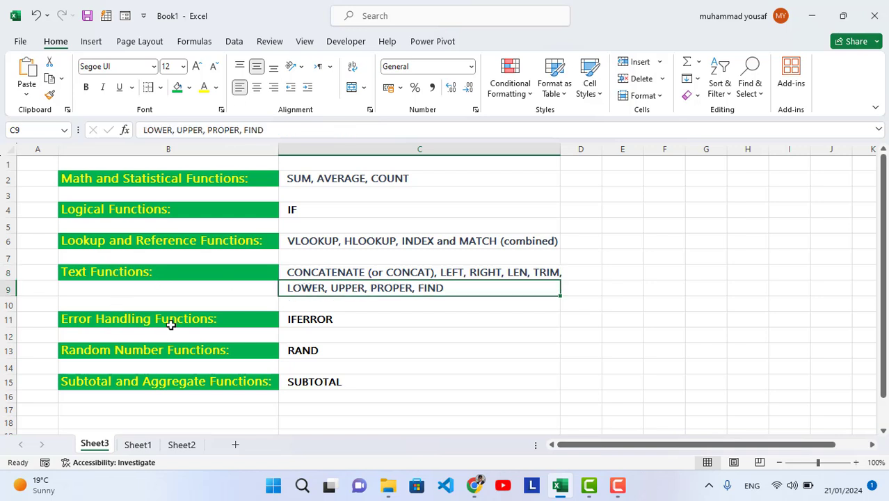
pyautogui.click(308, 322)
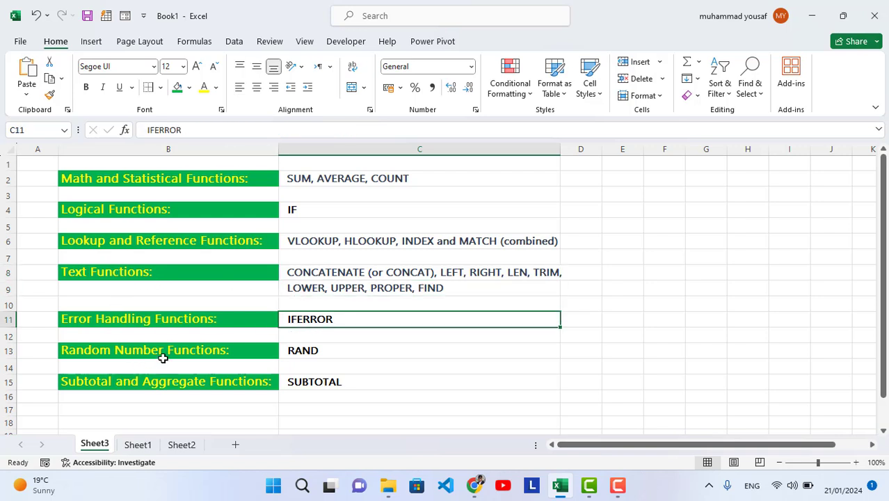
pyautogui.click(308, 356)
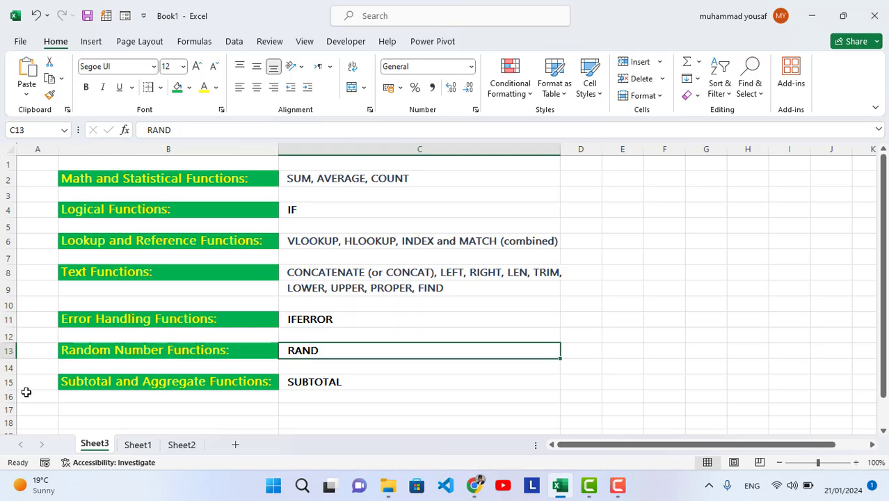
pyautogui.click(320, 383)
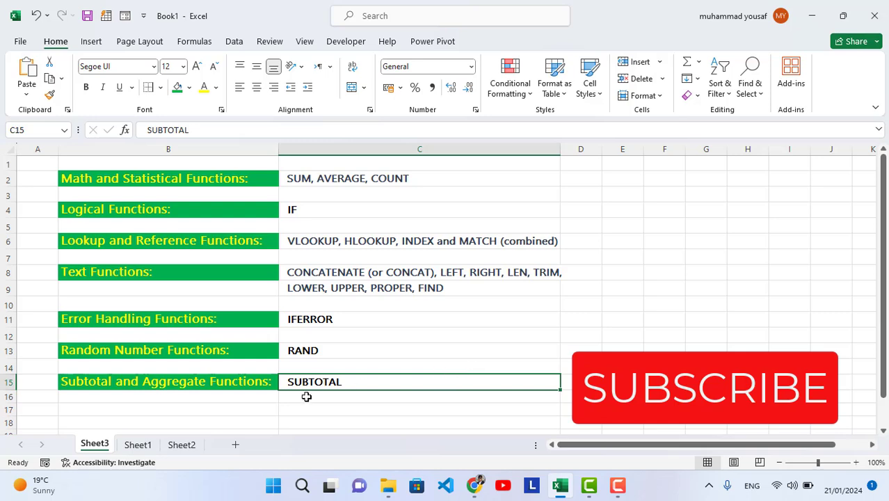
# Step: Start a SUM formula in cell G17 on Sheet1, directly below the Sales column
pyautogui.click(137, 445)
pyautogui.click(136, 445)
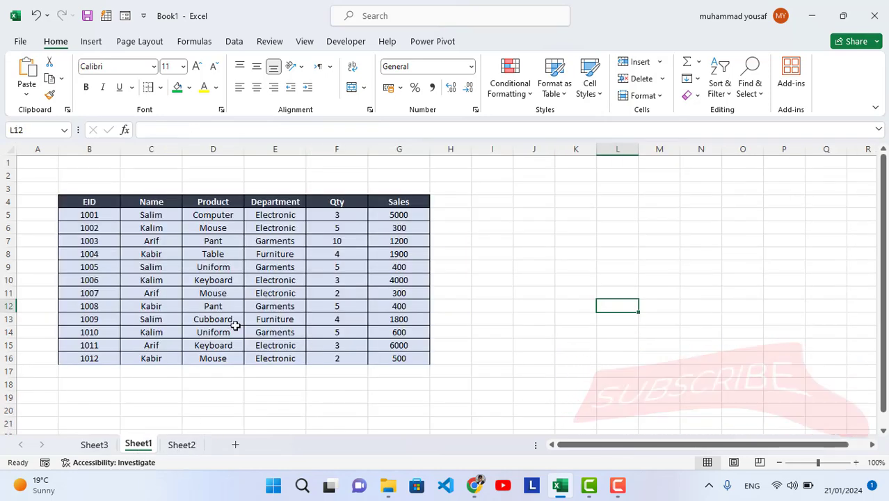
pyautogui.click(407, 373)
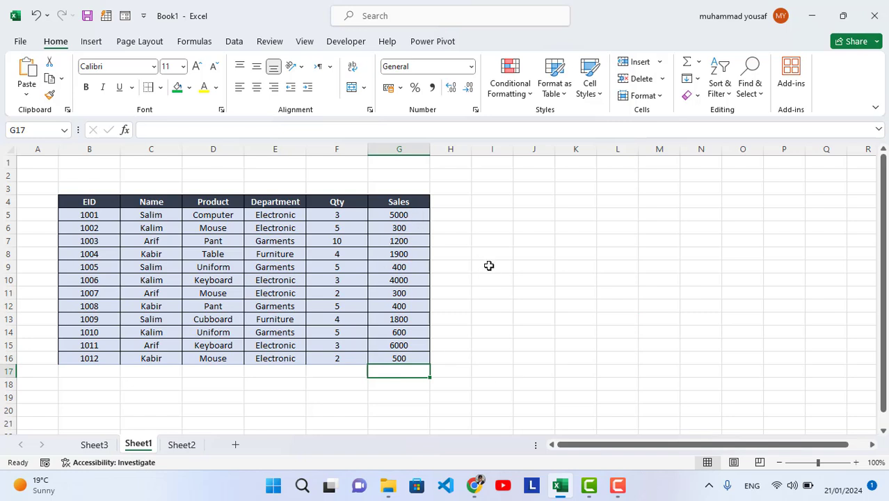
pyautogui.write('=sum')
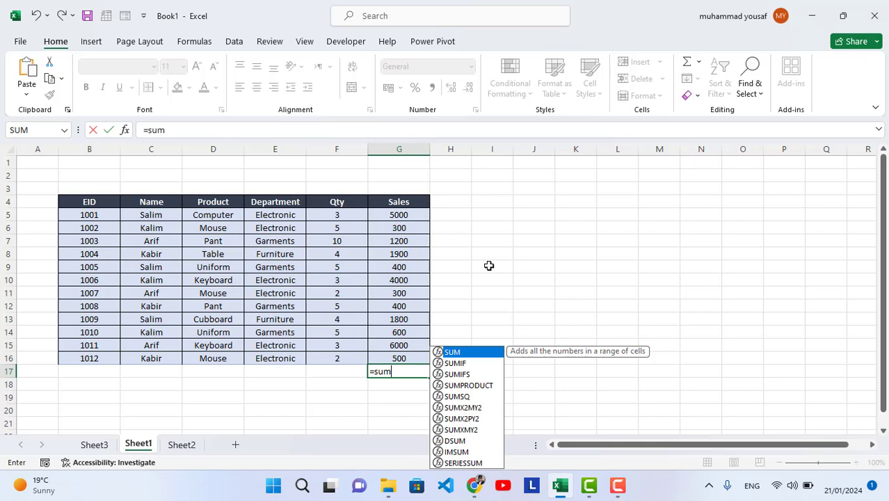
pyautogui.write('(')
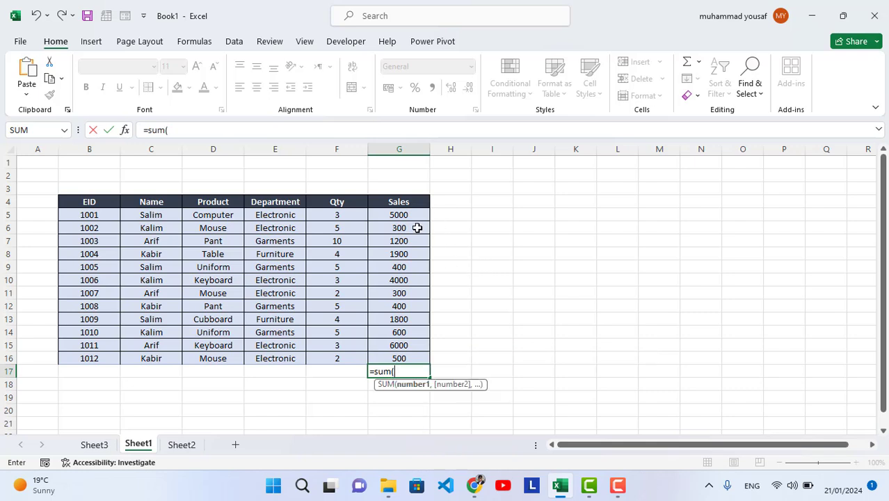
pyautogui.moveTo(411, 216); pyautogui.dragTo(411, 357)
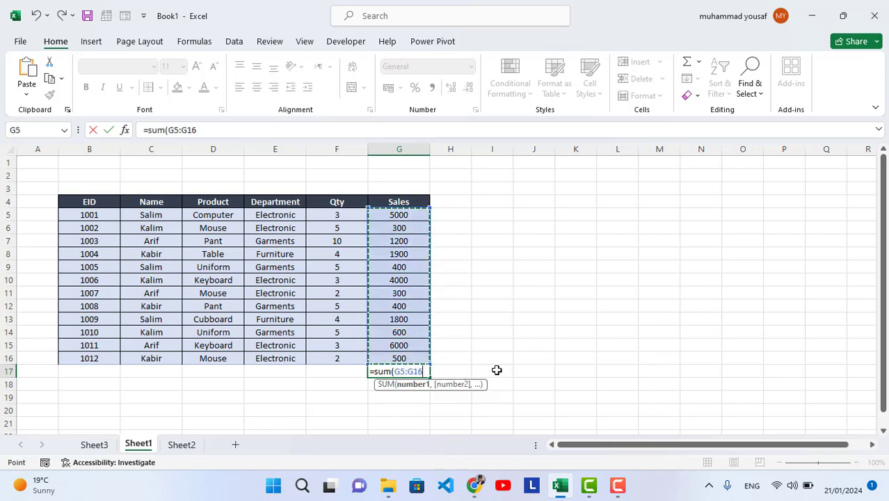
pyautogui.press('BackSpace')
pyautogui.press('BackSpace')
pyautogui.press('BackSpace')
pyautogui.press('BackSpace')
pyautogui.press('BackSpace')
pyautogui.press('BackSpace')
# Step: Complete the SUM formula in G17 with the range g5:g16 to total the sales, and check the summed cells
pyautogui.write('g5')
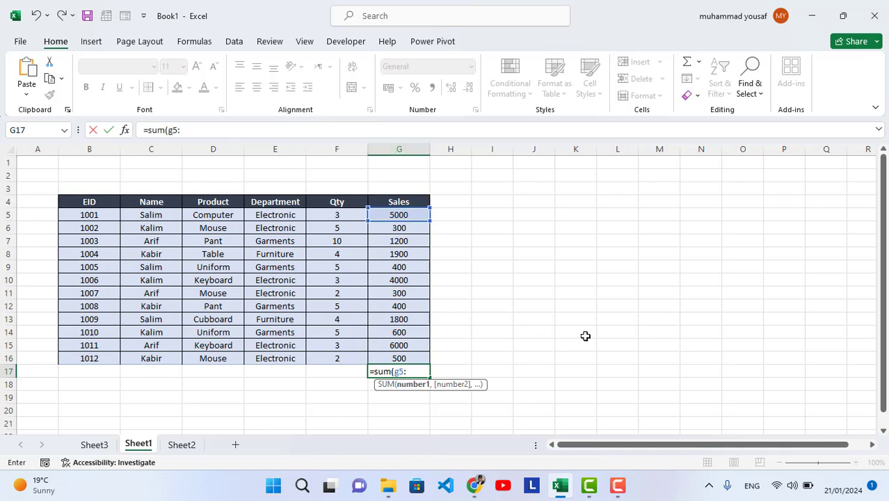
pyautogui.write('g16')
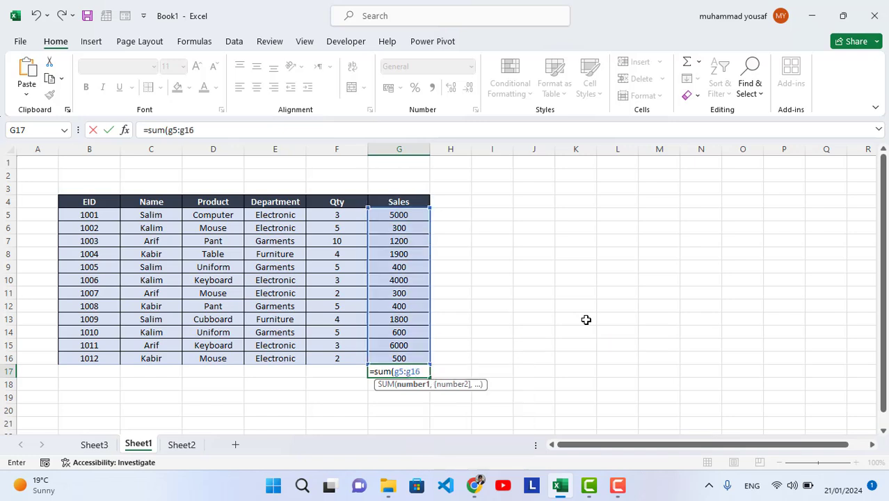
pyautogui.write(')')
pyautogui.press('Return')
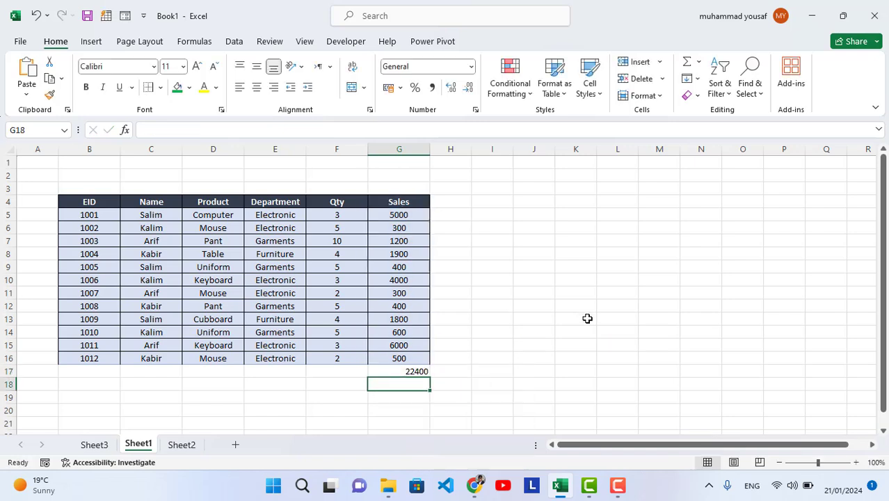
pyautogui.click(403, 370)
pyautogui.moveTo(401, 215); pyautogui.dragTo(415, 346)
# Step: Add the header "Average" in cell I4 on Sheet2, next to the Biology column
pyautogui.click(98, 445)
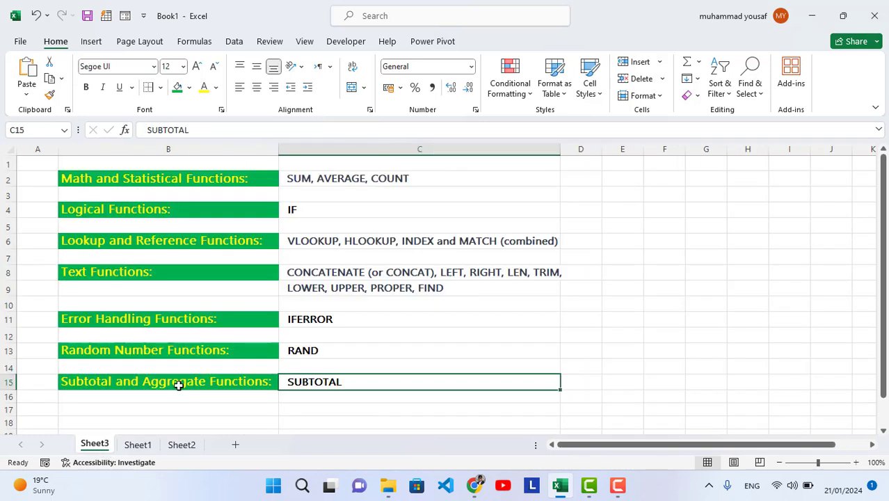
pyautogui.click(146, 445)
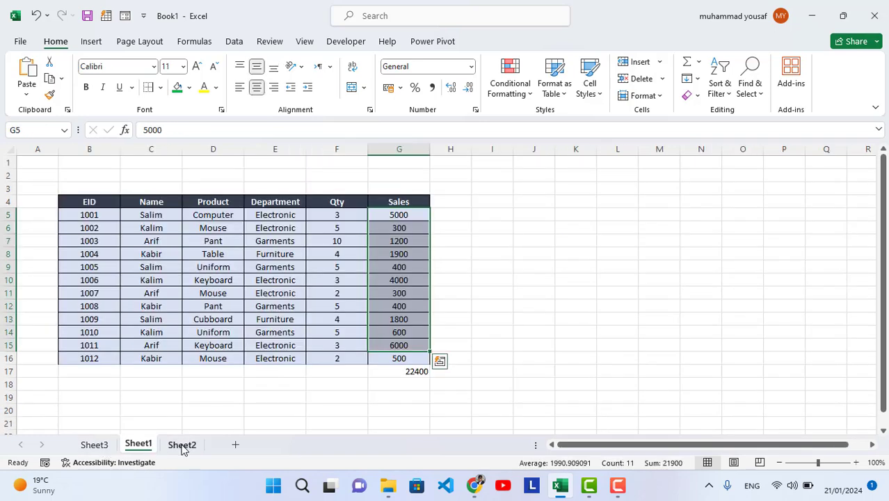
pyautogui.click(182, 447)
pyautogui.click(437, 304)
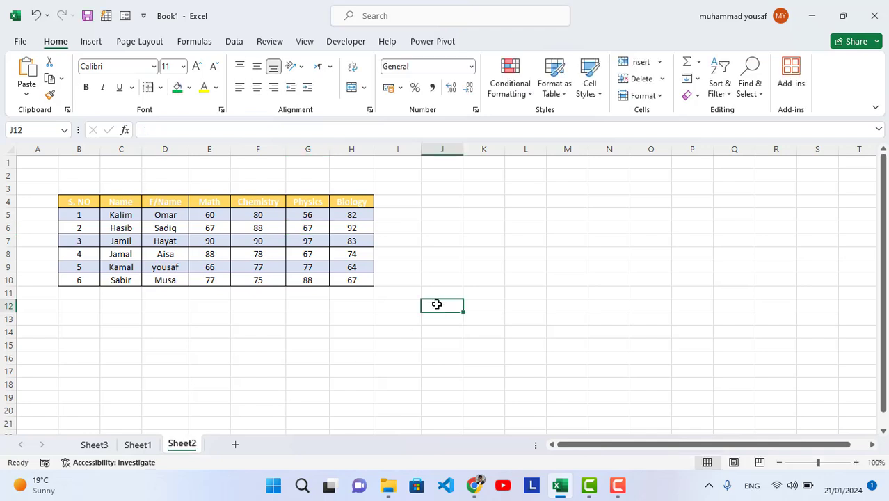
pyautogui.click(410, 201)
pyautogui.write('Average')
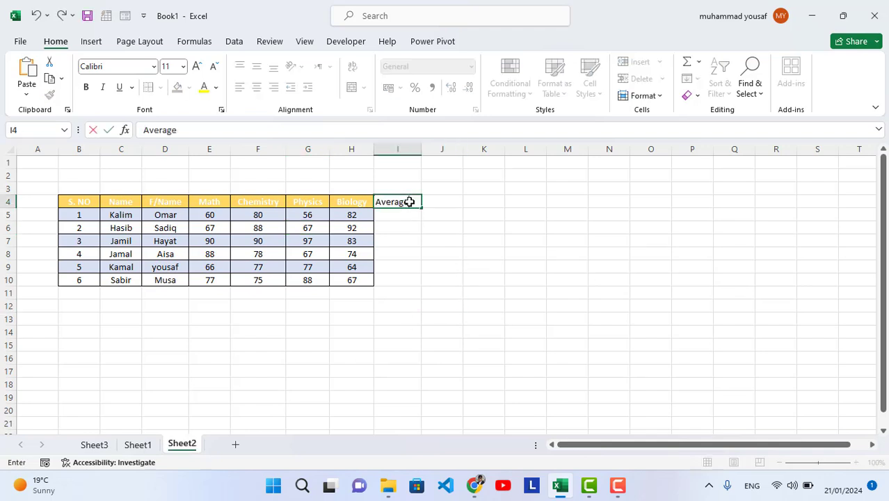
pyautogui.press('Return')
# Step: Change the font color of the table's header row B4:I4 to black
pyautogui.click(96, 202)
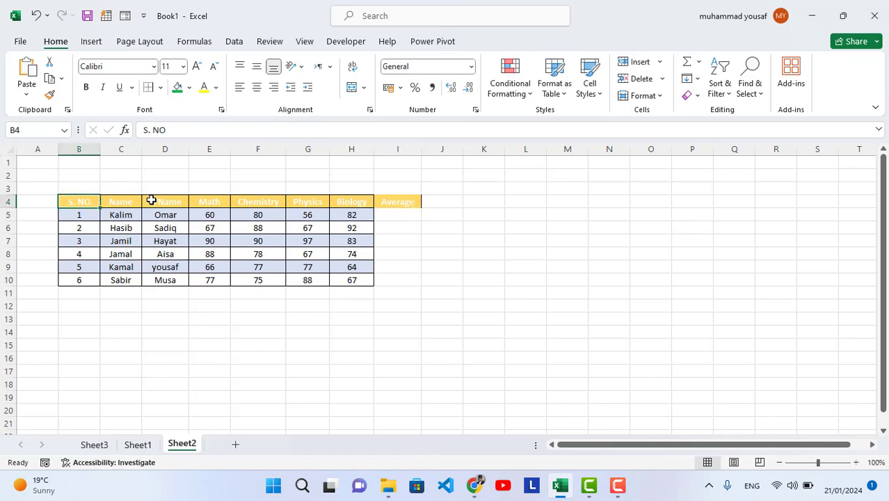
pyautogui.moveTo(128, 200); pyautogui.dragTo(399, 196)
pyautogui.click(216, 87)
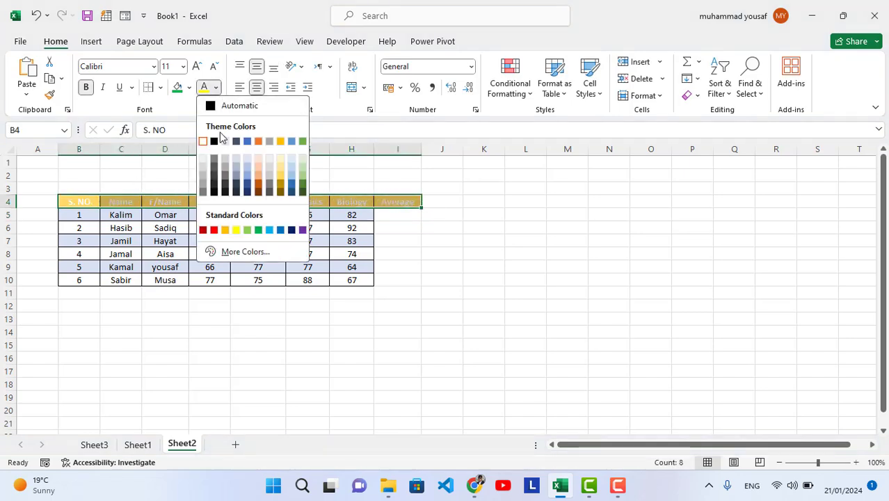
pyautogui.click(214, 141)
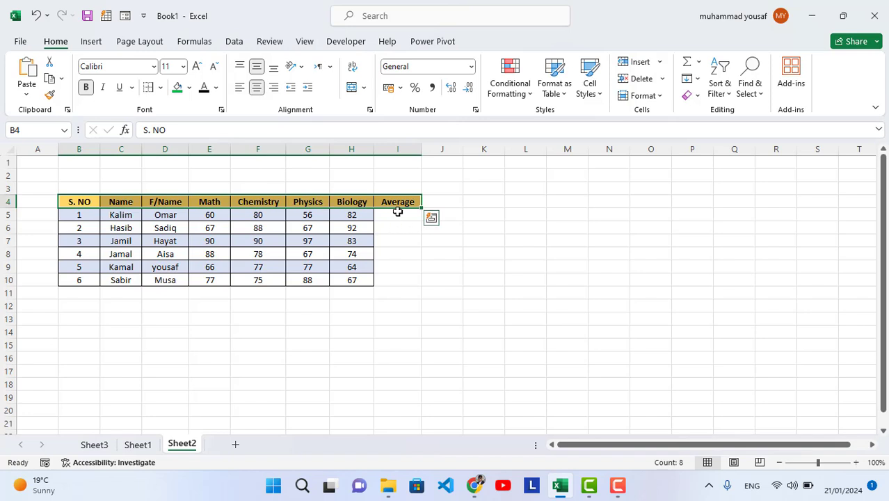
# Step: Enter =AVERAGE(E5:H5) in cell I5 to average the first student's four subject marks
pyautogui.click(397, 213)
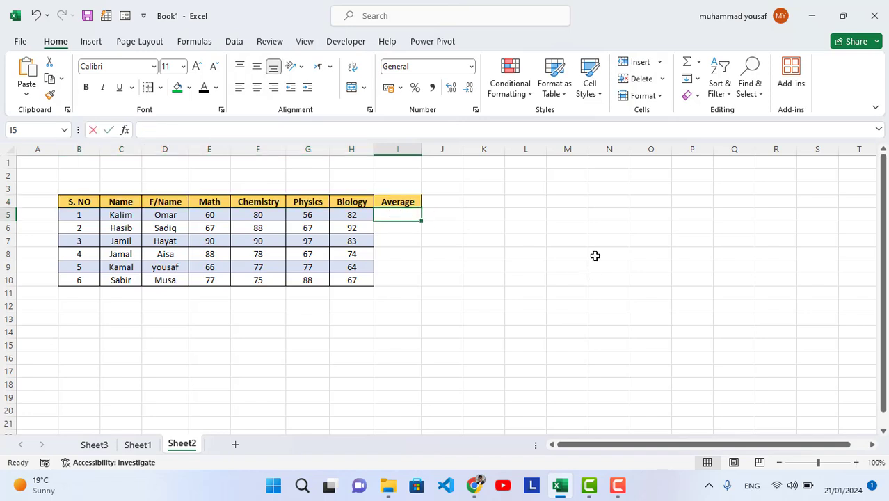
pyautogui.write('=aver')
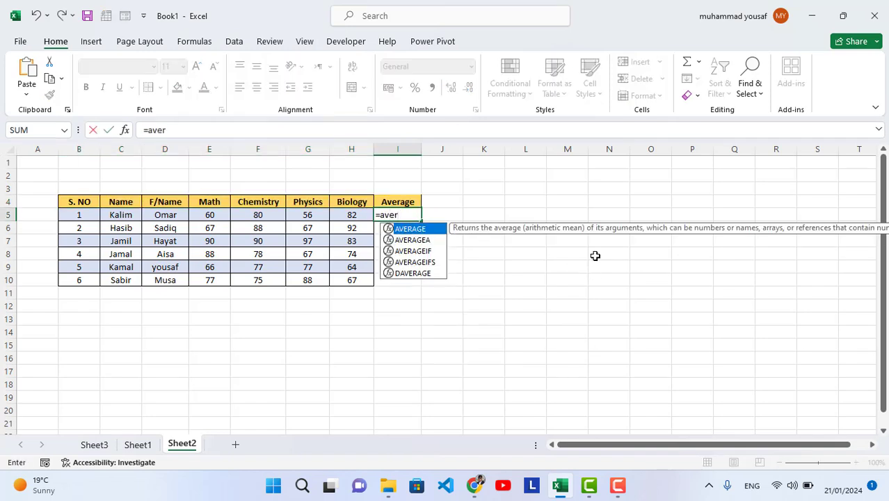
pyautogui.press('Tab')
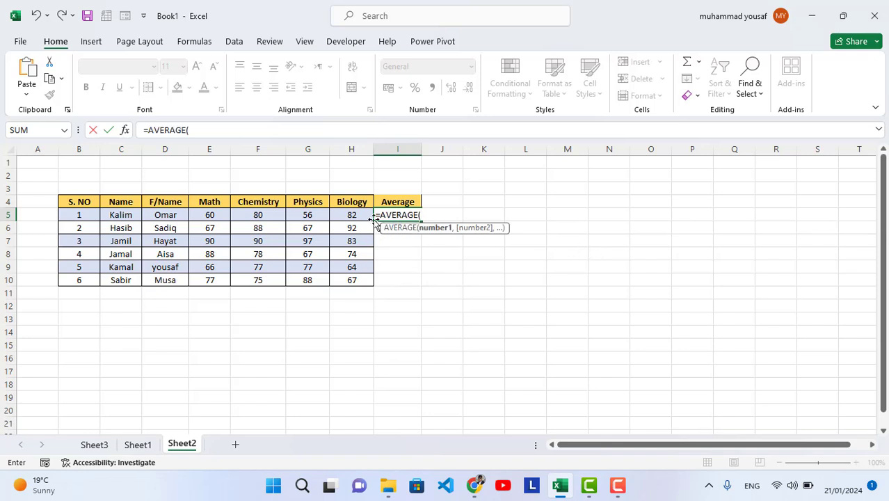
pyautogui.moveTo(211, 215); pyautogui.dragTo(337, 215)
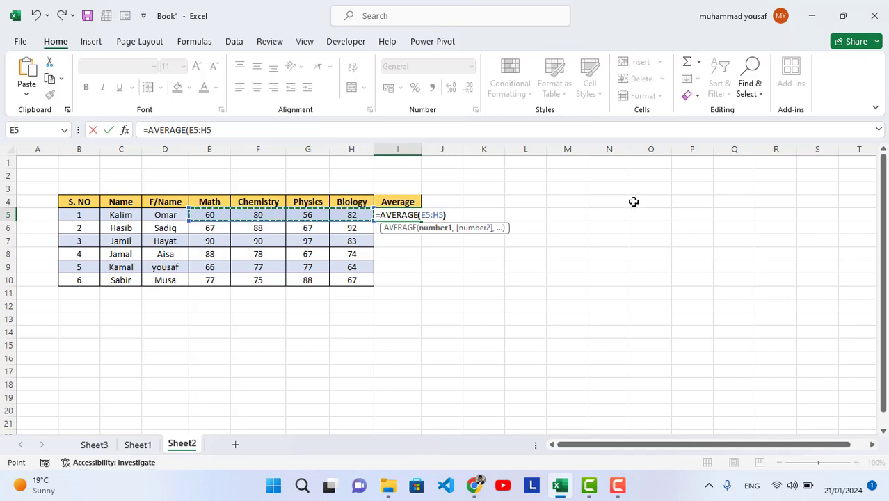
pyautogui.press('Return')
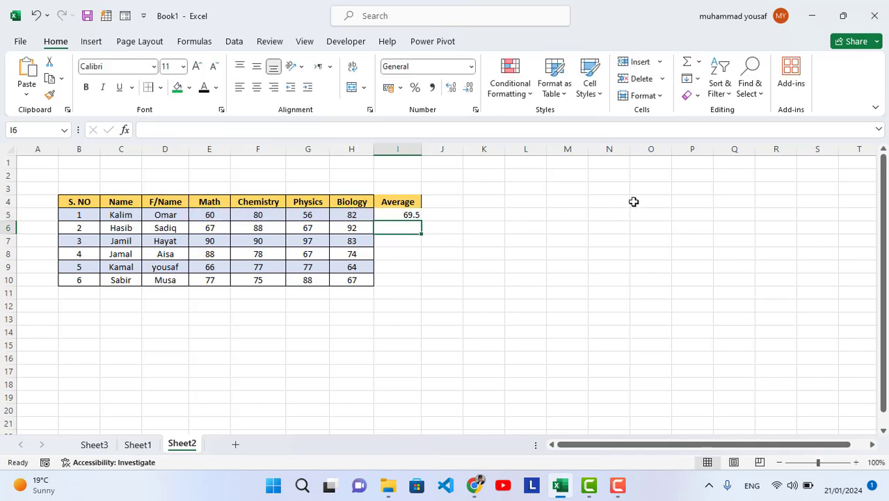
# Step: Fill the average formula from I5 down to I10 for the remaining students and check the copied formula in I6
pyautogui.click(405, 211)
pyautogui.moveTo(421, 222); pyautogui.dragTo(414, 280)
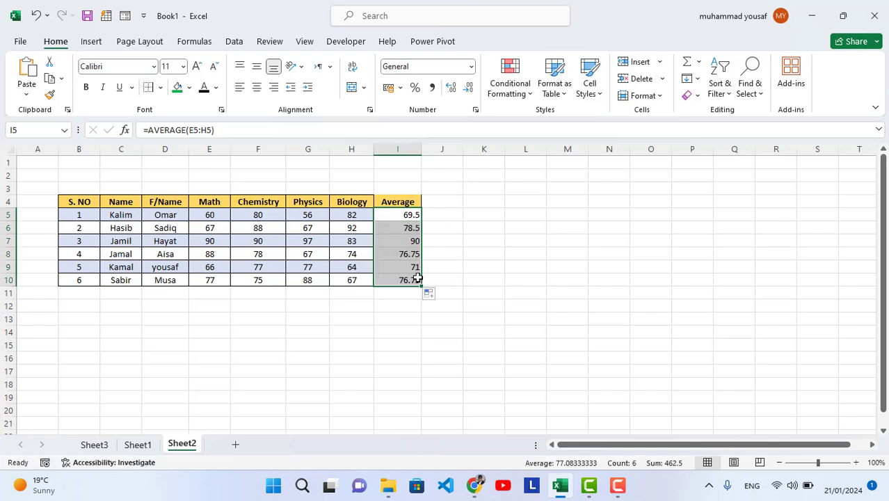
pyautogui.click(392, 229)
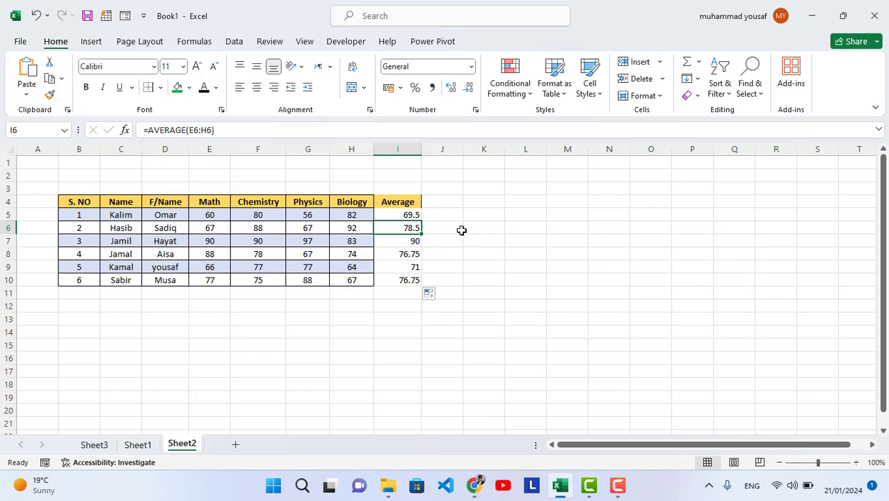
# Step: Enter =COUNT(F5:G16) in cell K12 on Sheet1 to count the numeric cells in the Qty and Sales columns
pyautogui.click(95, 445)
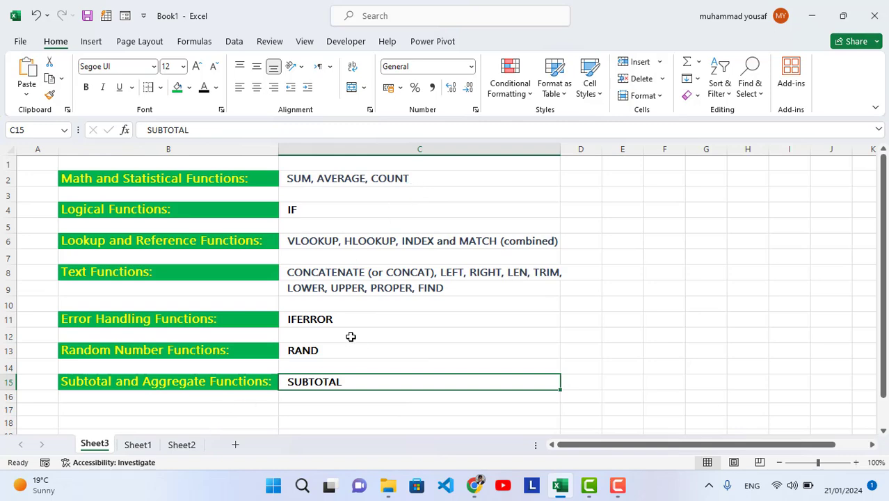
pyautogui.click(142, 445)
pyautogui.click(379, 279)
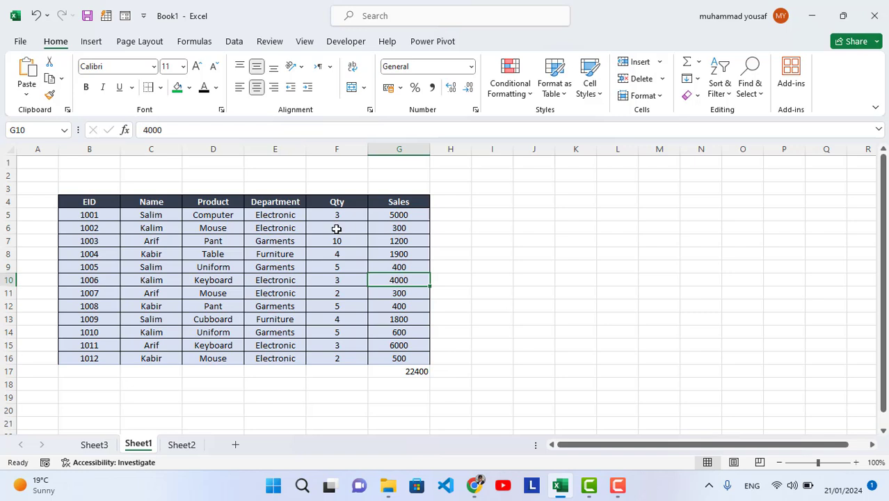
pyautogui.moveTo(330, 230); pyautogui.dragTo(410, 319)
pyautogui.click(587, 308)
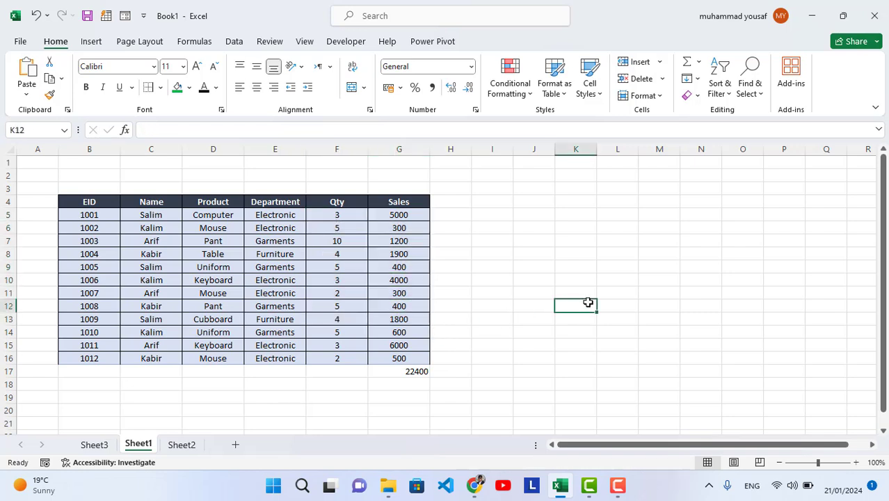
pyautogui.write('=count')
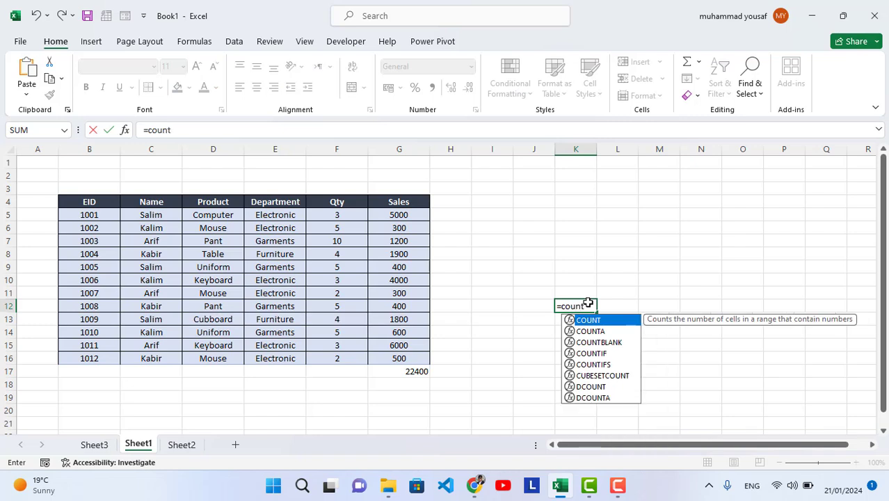
pyautogui.write('(')
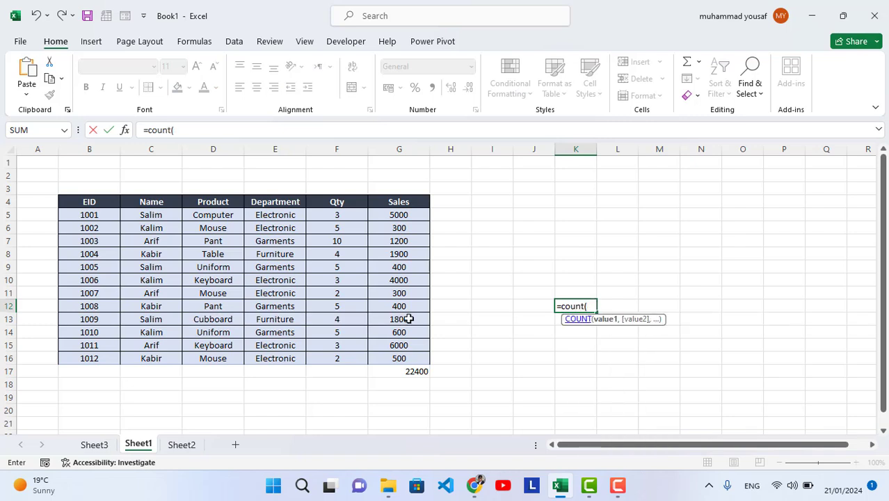
pyautogui.click(339, 217)
pyautogui.moveTo(339, 225); pyautogui.dragTo(406, 356)
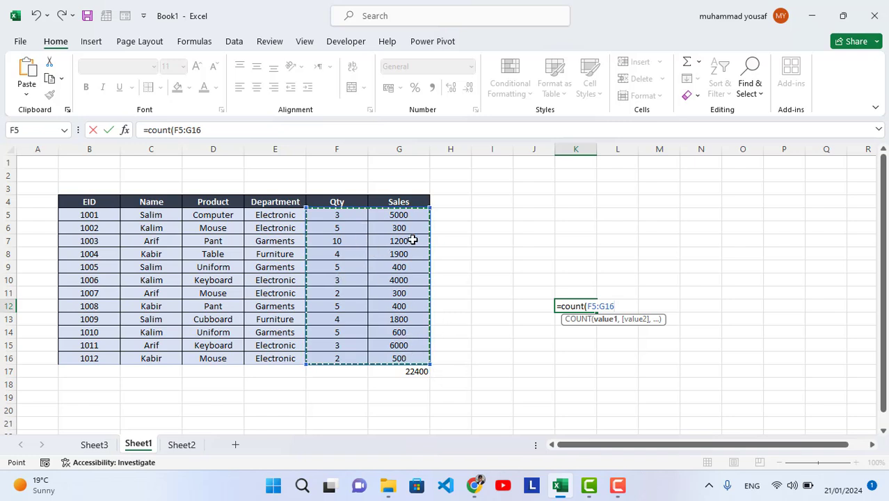
pyautogui.write(')')
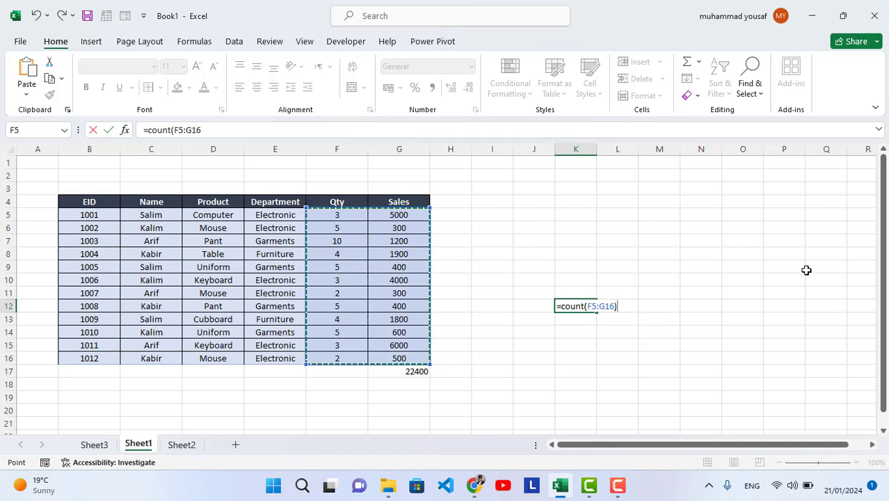
pyautogui.press('Return')
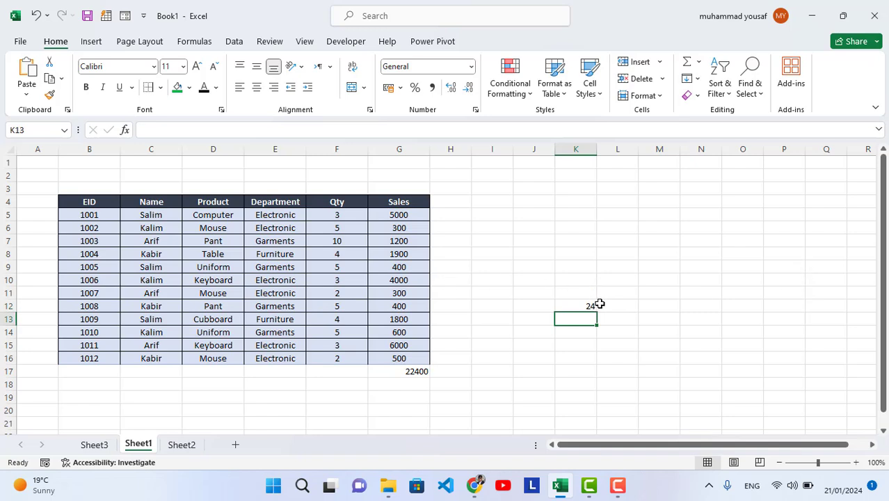
# Step: Review the counted Qty and Sales cells, the COUNT formula in K12, and the function category list on Sheet3
pyautogui.moveTo(342, 215); pyautogui.dragTo(352, 293)
pyautogui.moveTo(421, 218); pyautogui.dragTo(431, 262)
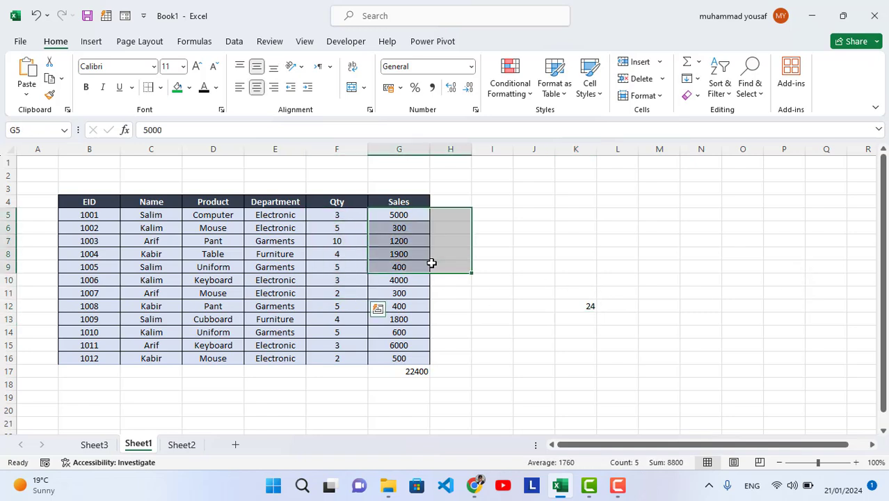
pyautogui.click(562, 289)
pyautogui.click(585, 305)
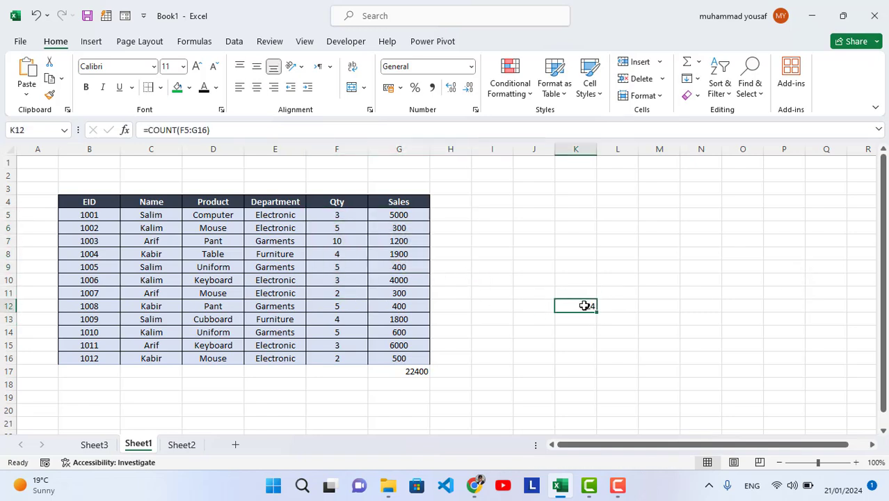
pyautogui.click(94, 444)
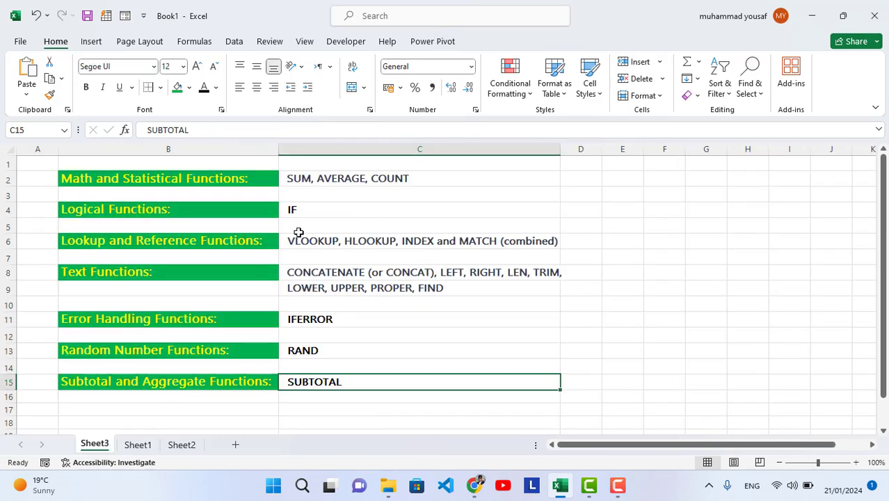
# Step: Add the header "Result" in cell J4 of the student marks table on Sheet2
pyautogui.click(185, 444)
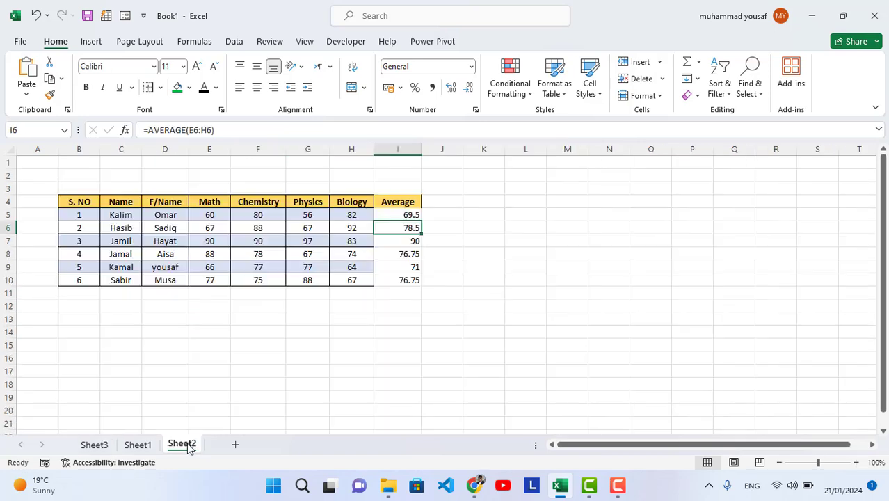
pyautogui.click(440, 204)
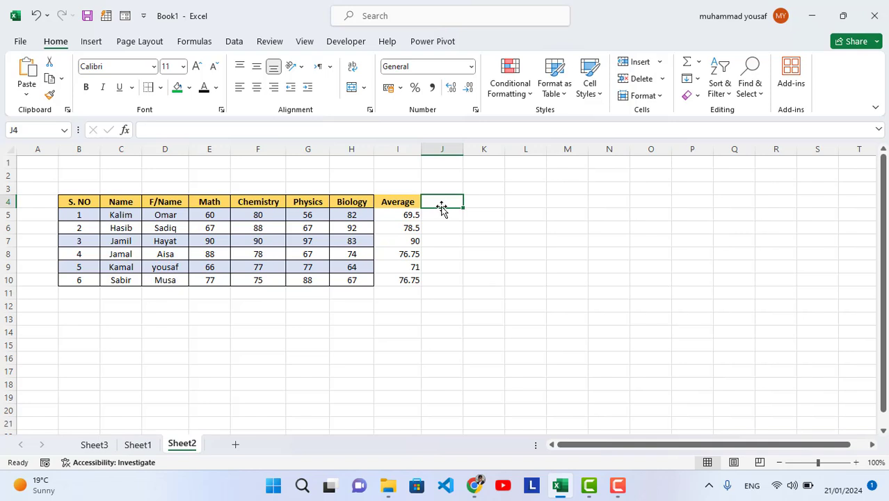
pyautogui.write('Result')
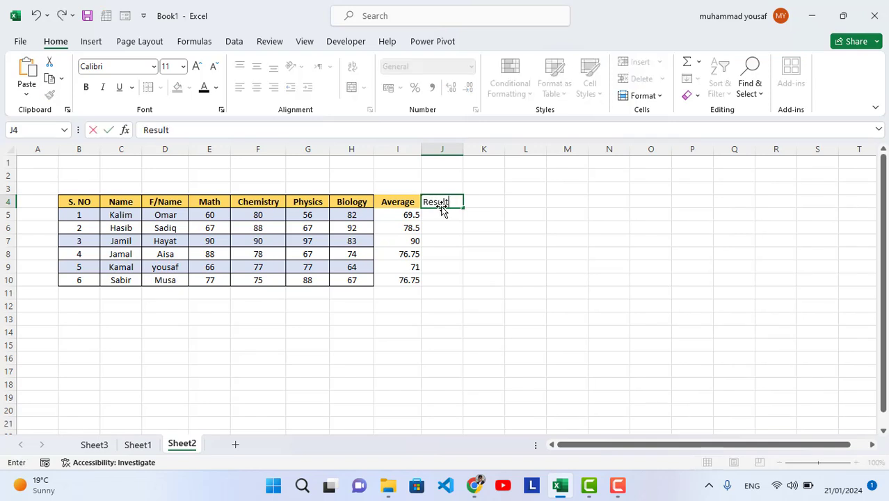
pyautogui.press('Return')
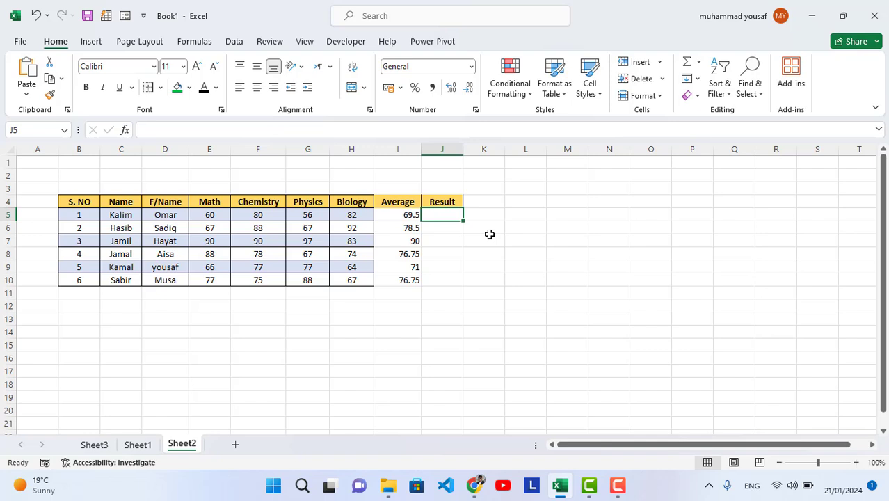
# Step: Enter =IF(I5>70, "Pass", "Fail") in cell J5 to grade the first student by average
pyautogui.write('=if(')
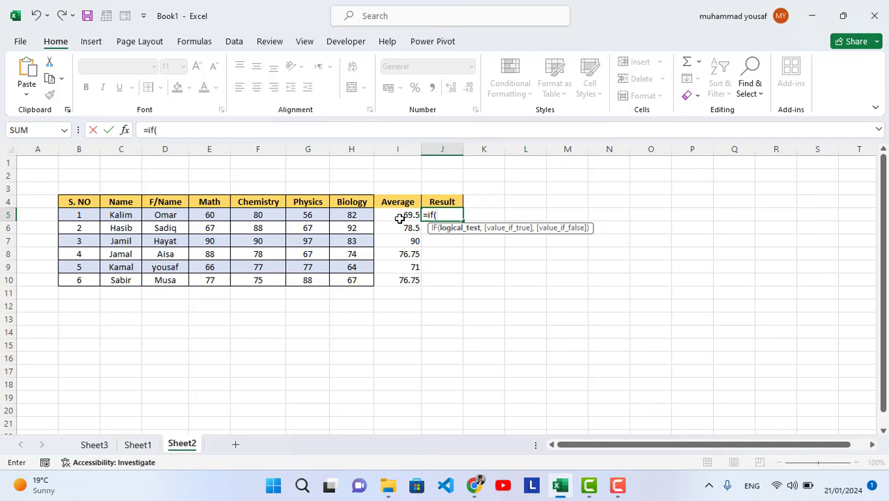
pyautogui.click(402, 215)
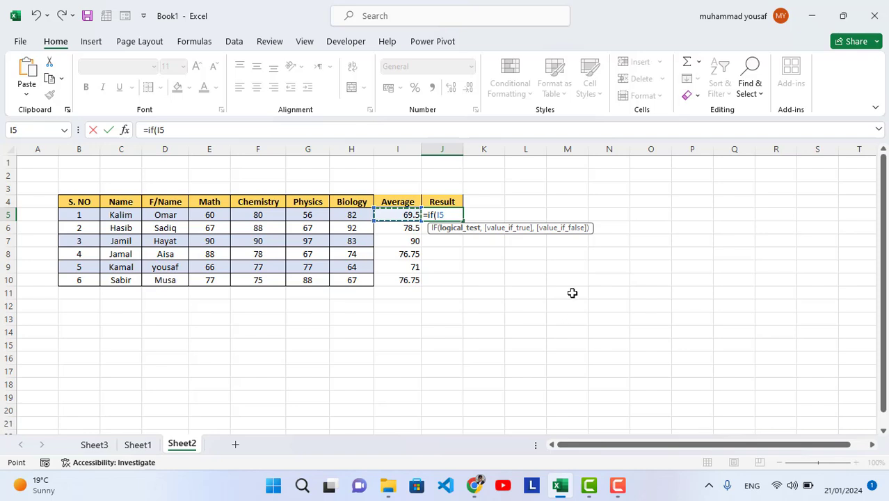
pyautogui.write('>70,')
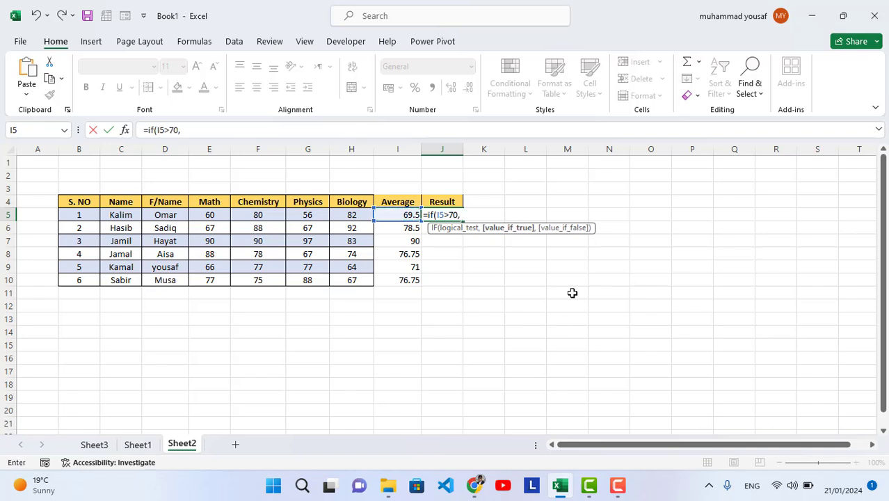
pyautogui.write(' "Pass", "Fail')
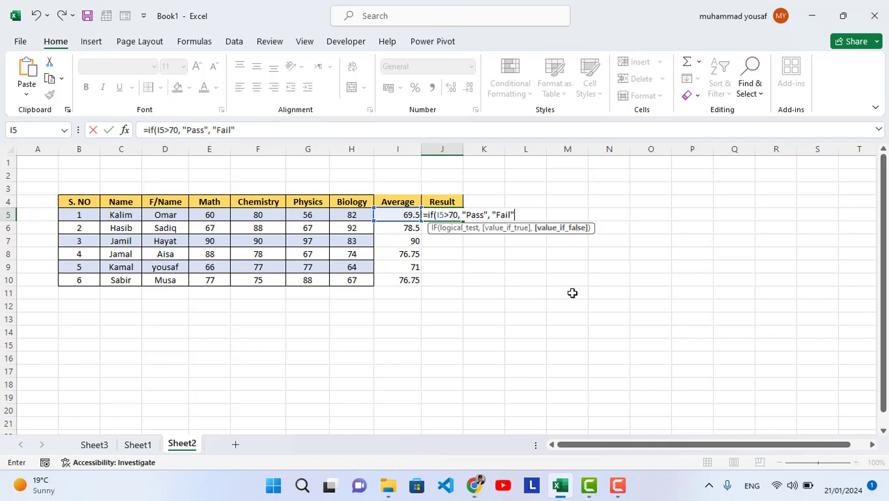
pyautogui.press('Return')
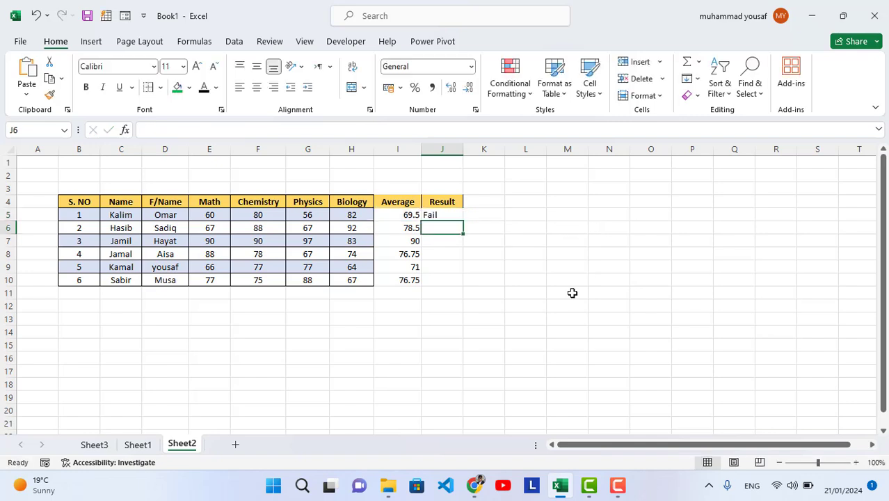
# Step: Fill the IF formula from J5 down to J10 and check the results against the averages in column I
pyautogui.click(451, 213)
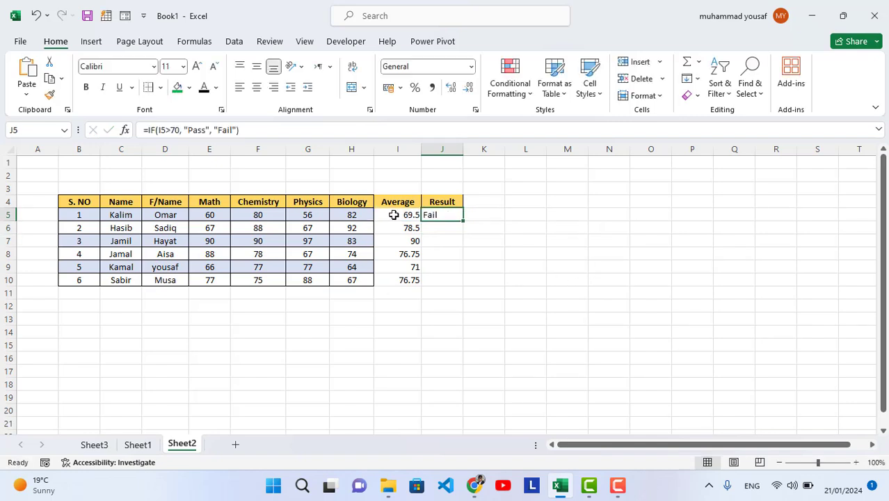
pyautogui.moveTo(462, 221); pyautogui.dragTo(464, 286)
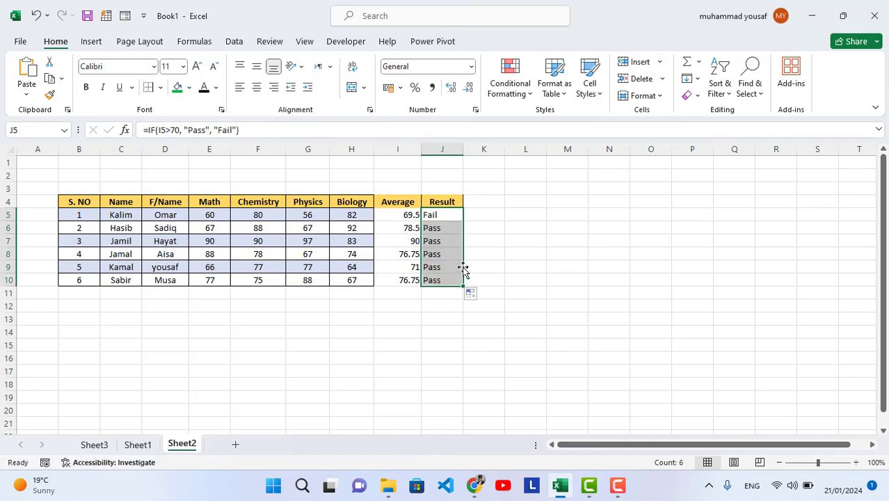
pyautogui.click(448, 253)
pyautogui.moveTo(432, 227); pyautogui.dragTo(440, 286)
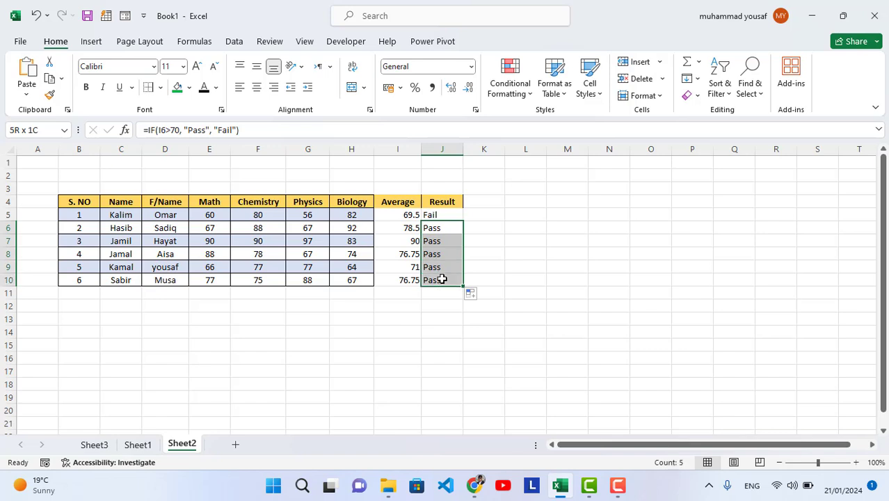
pyautogui.click(410, 253)
pyautogui.click(412, 241)
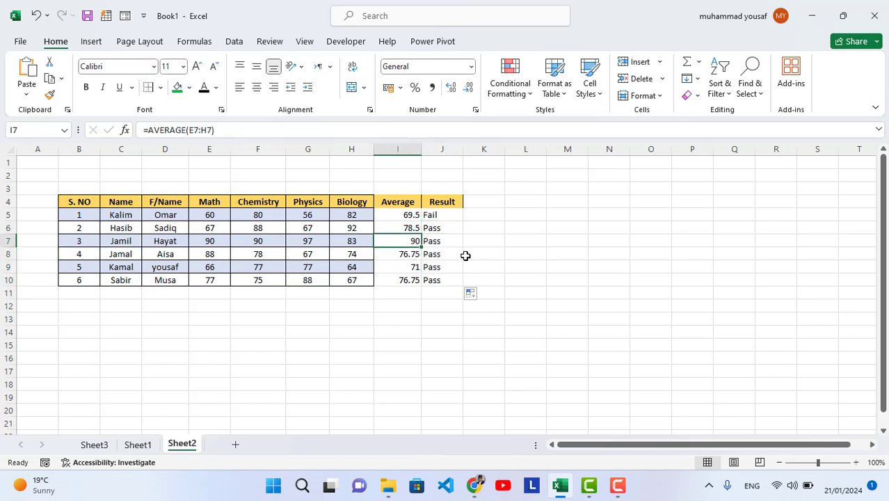
pyautogui.click(511, 240)
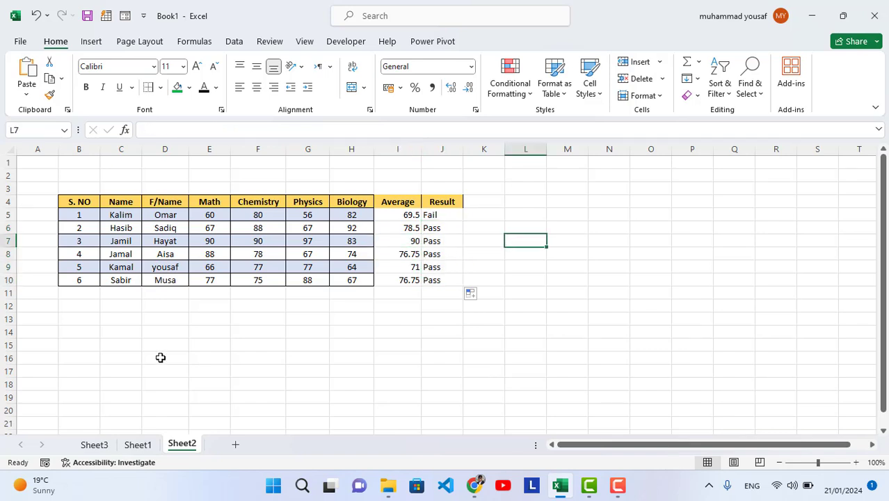
# Step: Check the function category list on Sheet3 and return to the marks table on Sheet2
pyautogui.click(97, 444)
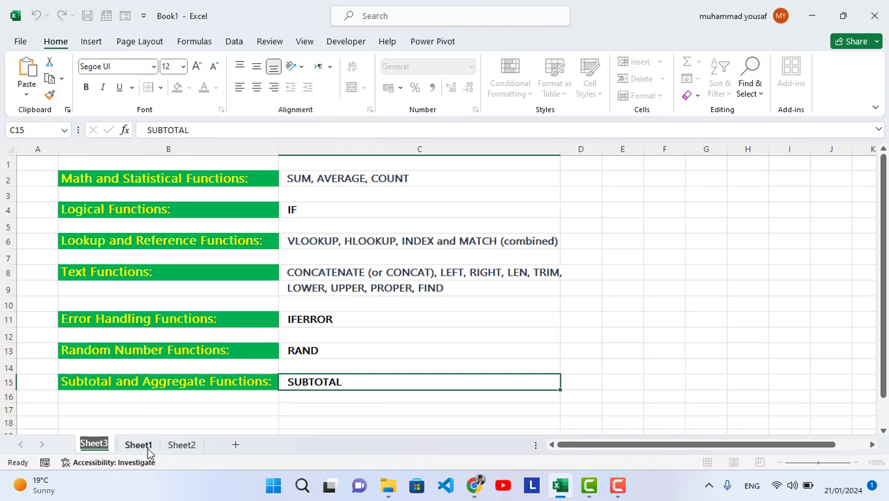
pyautogui.click(182, 445)
pyautogui.click(602, 243)
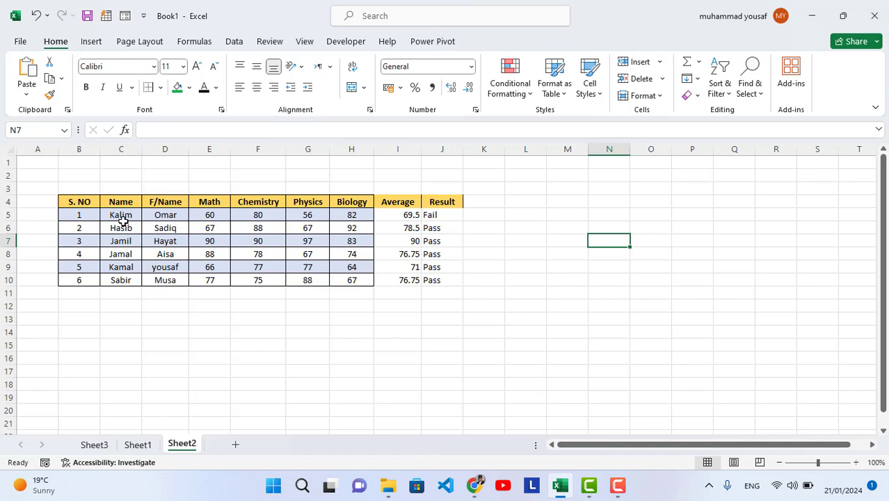
# Step: Apply all borders to the marks table range B4:J10
pyautogui.moveTo(72, 203); pyautogui.dragTo(435, 279)
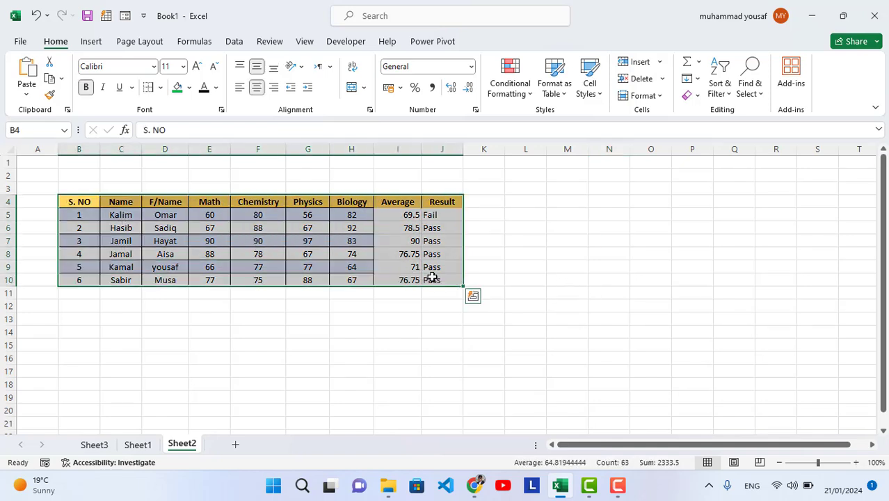
pyautogui.click(160, 87)
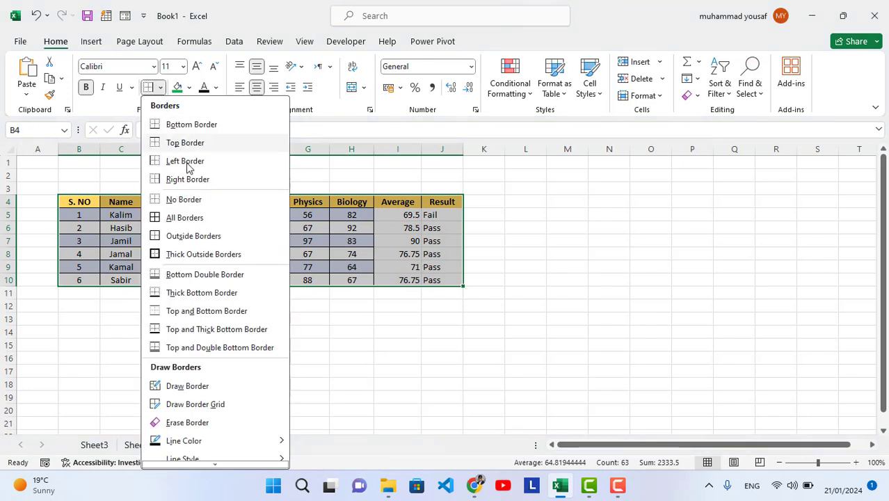
pyautogui.click(185, 218)
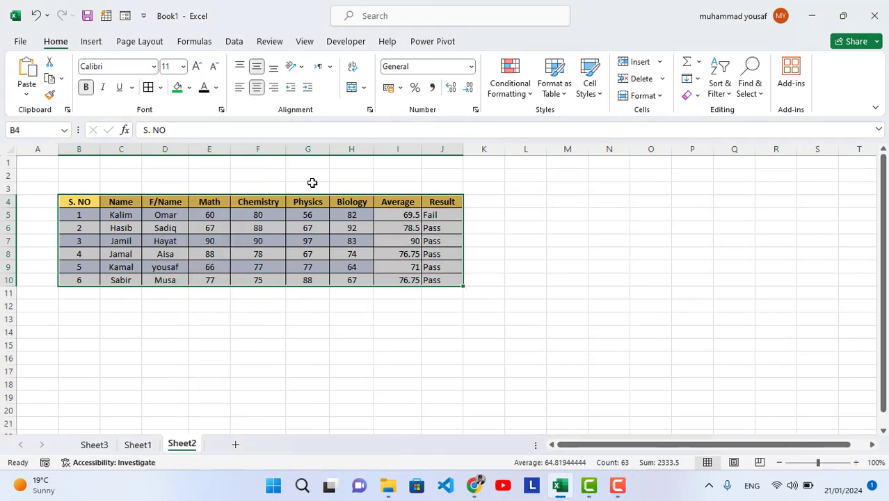
# Step: Convert the range B4:J10 into a table with headers and give it the black banded table style
pyautogui.hotkey('ctrl', 't')
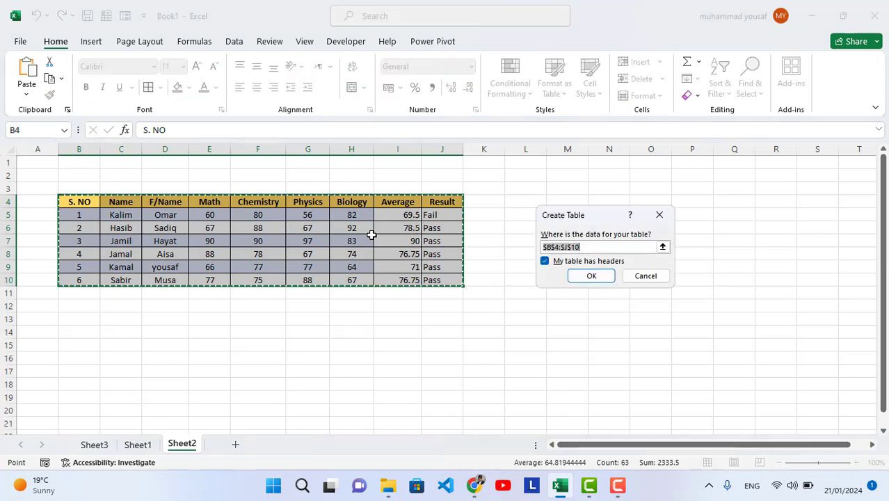
pyautogui.press('Return')
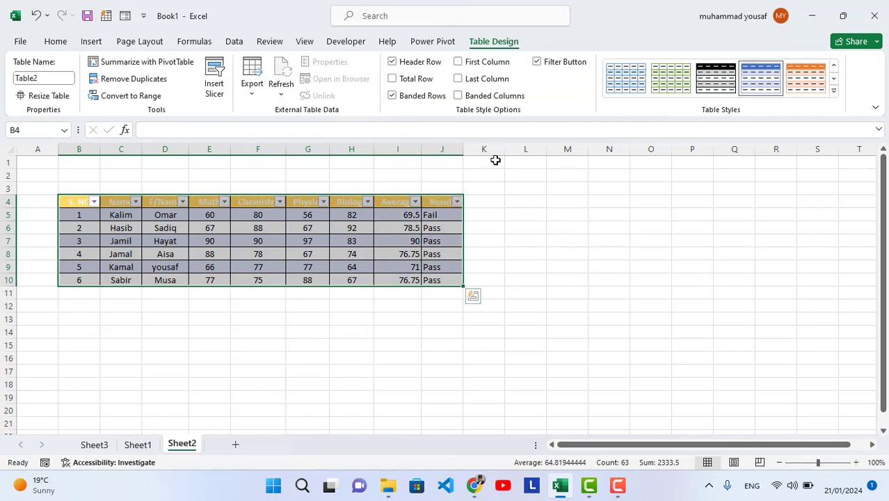
pyautogui.click(707, 93)
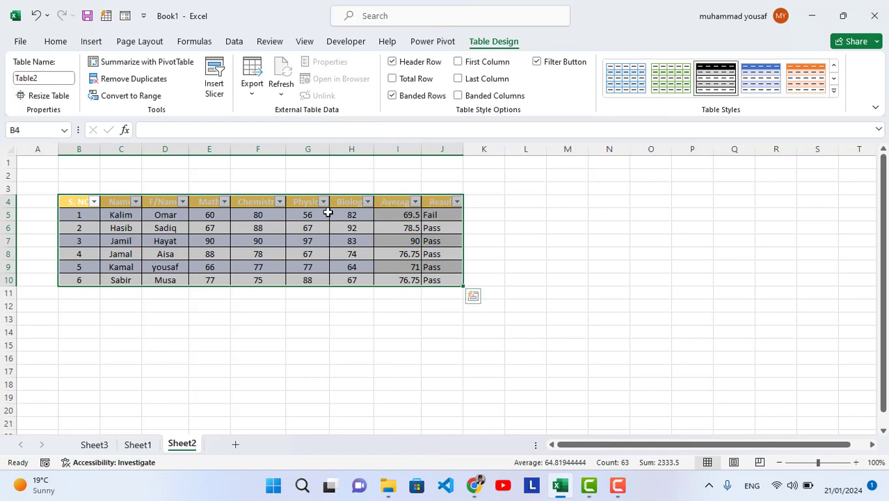
# Step: Turn off the filter arrows in the marks table's header row
pyautogui.click(232, 42)
pyautogui.click(439, 80)
pyautogui.click(271, 217)
pyautogui.moveTo(87, 201); pyautogui.dragTo(428, 200)
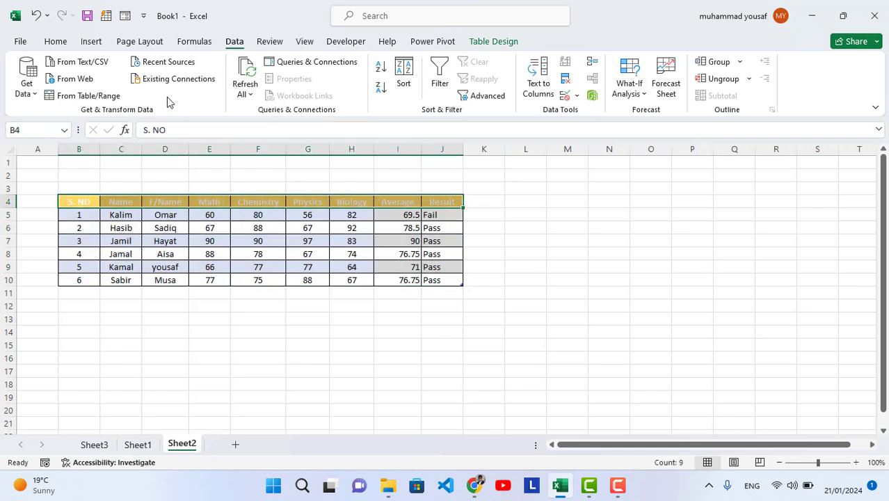
pyautogui.click(56, 42)
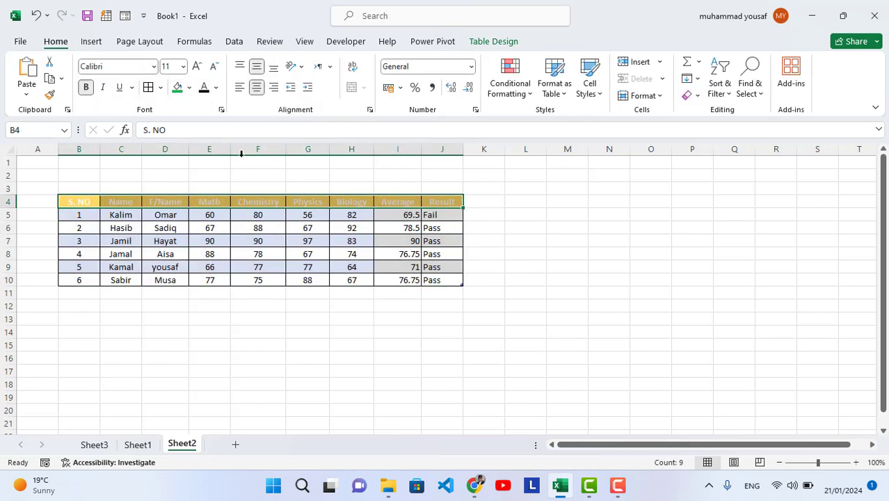
pyautogui.click(174, 201)
pyautogui.click(88, 204)
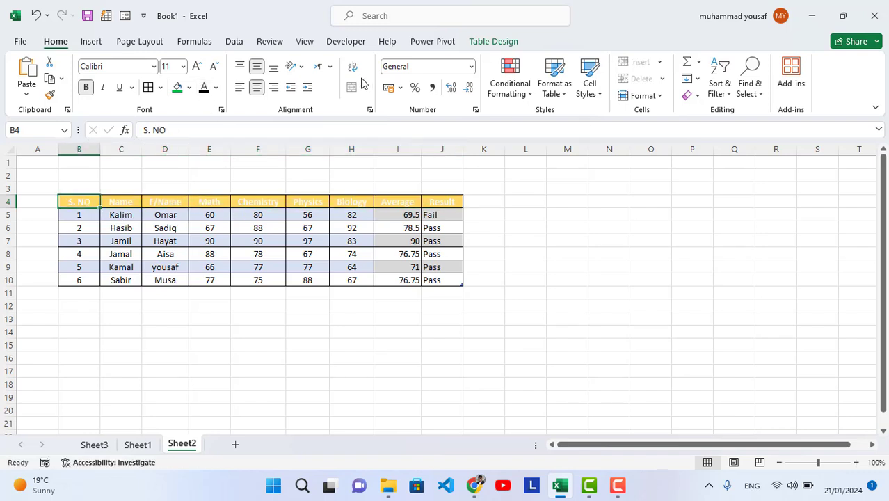
# Step: Change the marks table's style to the blue gridded one from the Light group
pyautogui.click(493, 41)
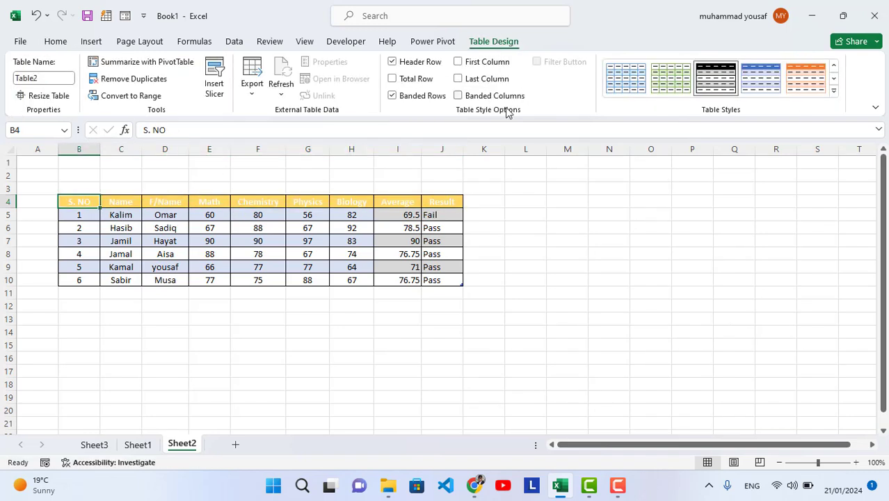
pyautogui.click(810, 82)
pyautogui.click(834, 95)
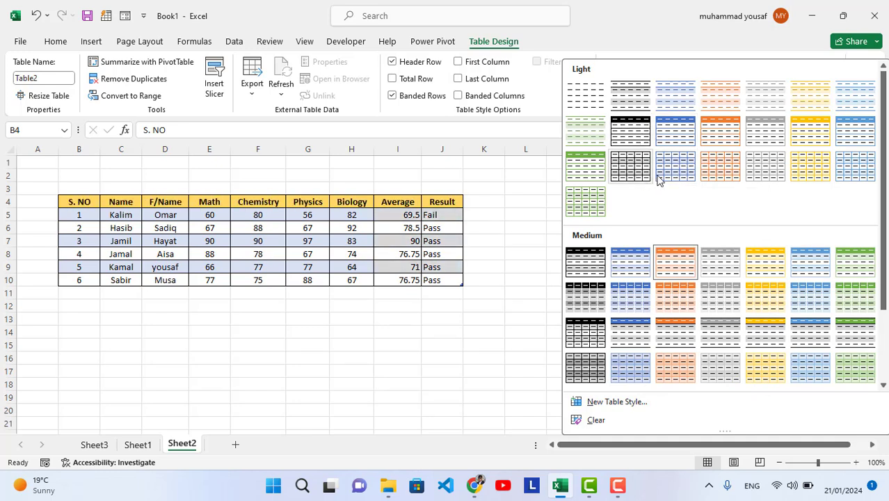
pyautogui.click(679, 178)
pyautogui.click(431, 270)
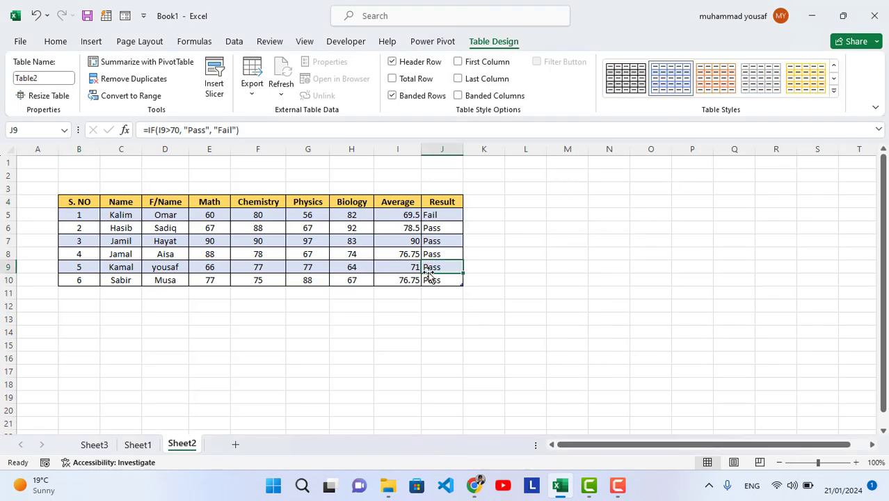
# Step: Enter the formula =VLOOKUP(M7,Table2,8,0) in cell N7, taking the marks table's data rows B5:J10 as the table array
pyautogui.click(611, 241)
pyautogui.write('=fl')
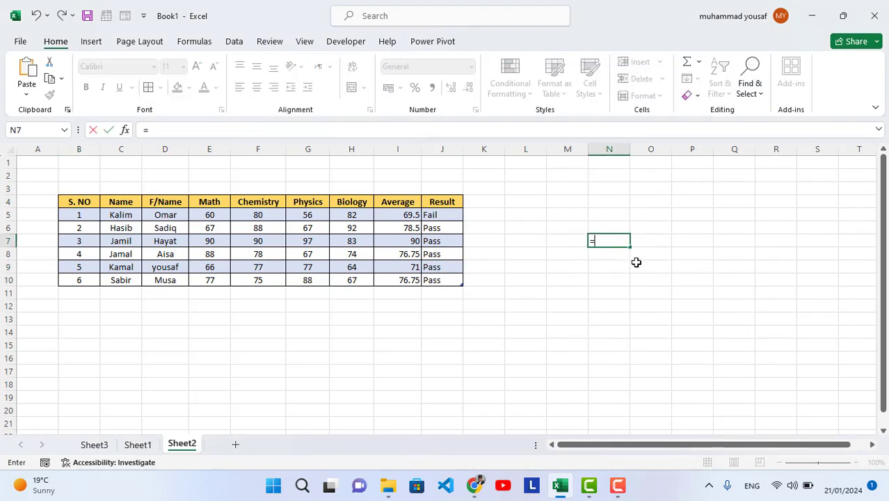
pyautogui.press('BackSpace')
pyautogui.press('BackSpace')
pyautogui.write('vl')
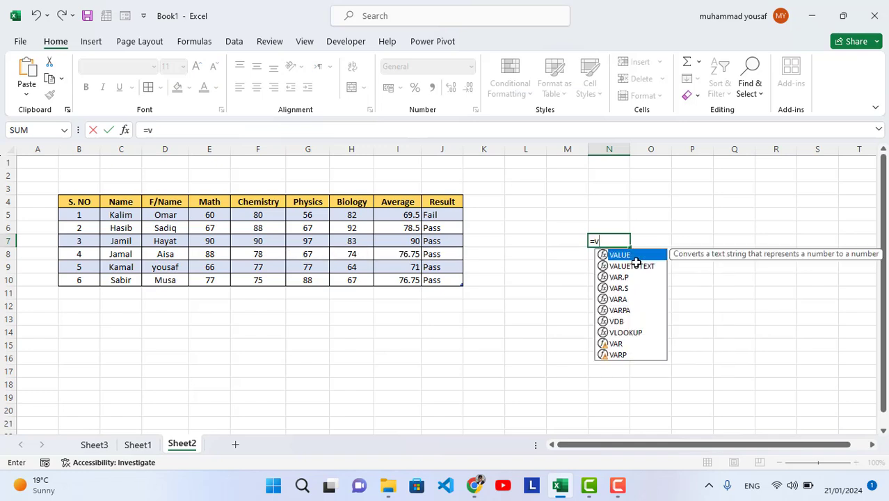
pyautogui.press('Tab')
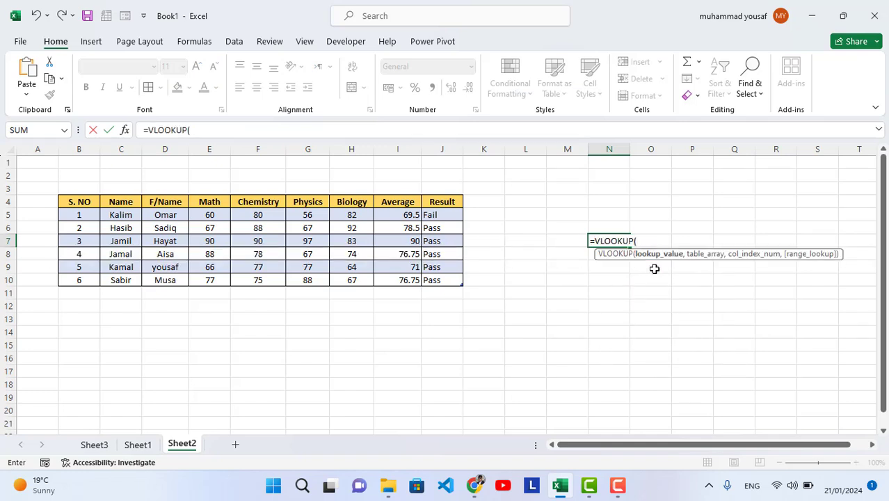
pyautogui.click(564, 240)
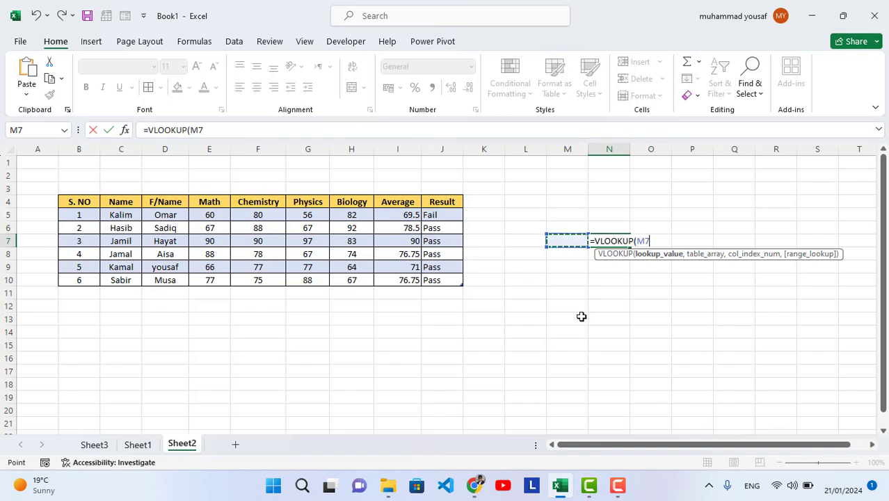
pyautogui.write(',')
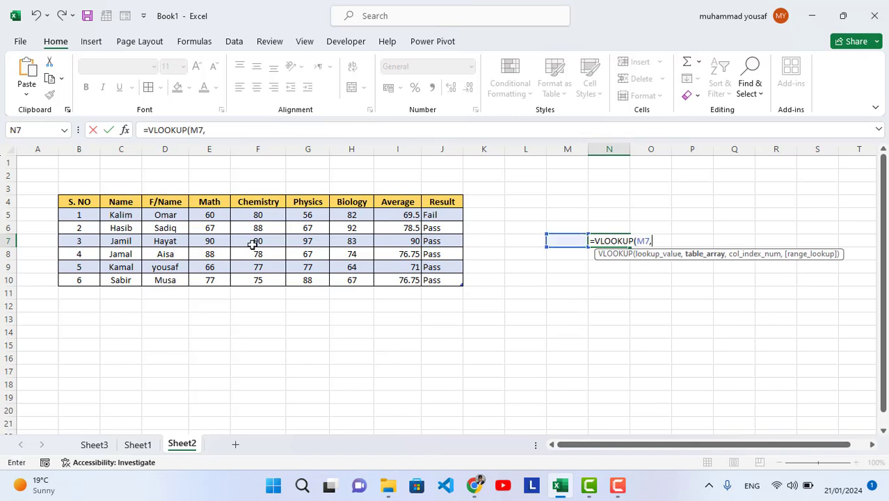
pyautogui.moveTo(79, 216); pyautogui.dragTo(430, 281)
pyautogui.write(',')
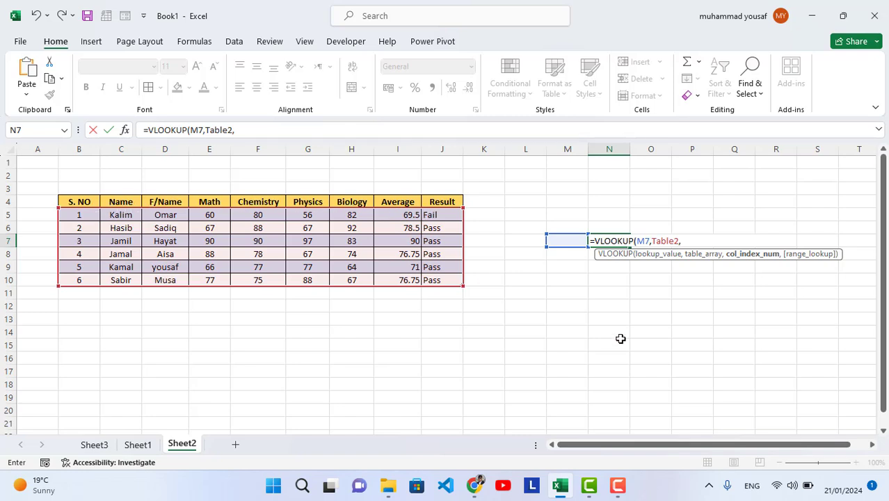
pyautogui.write(',')
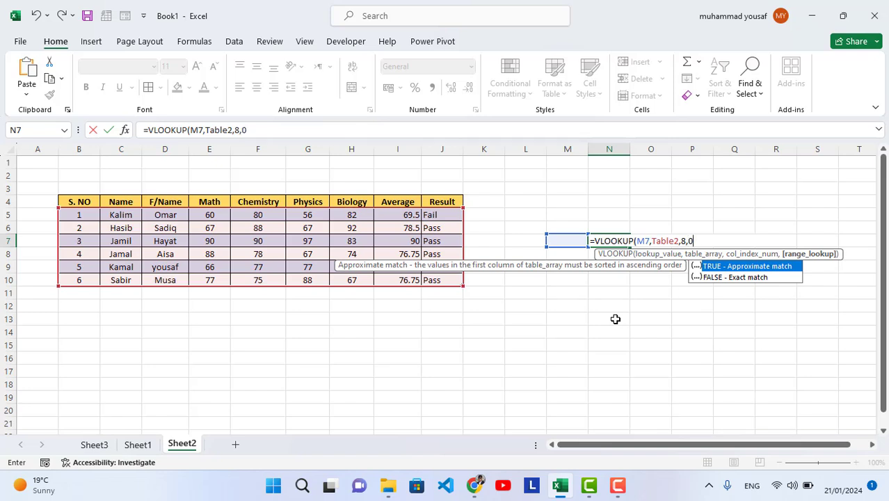
pyautogui.write('0)')
pyautogui.press('Return')
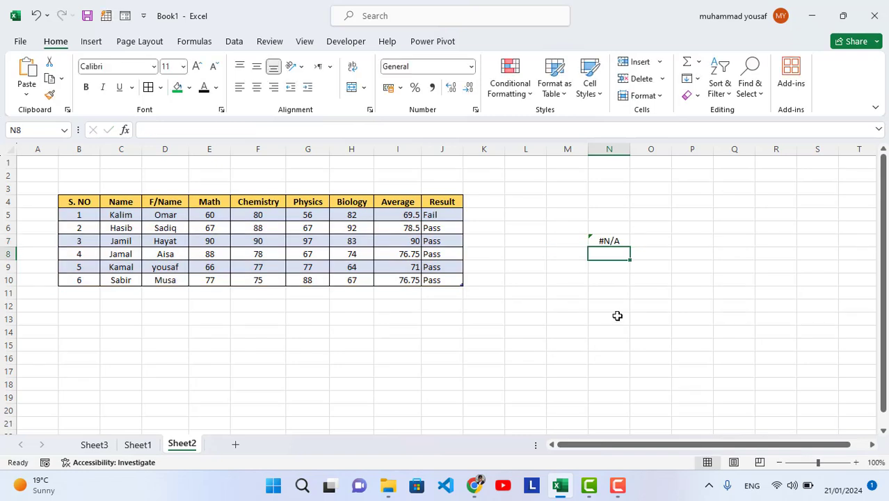
# Step: Enter 3 in cell M7 as the serial number for the VLOOKUP
pyautogui.click(570, 250)
pyautogui.doubleClick(569, 242)
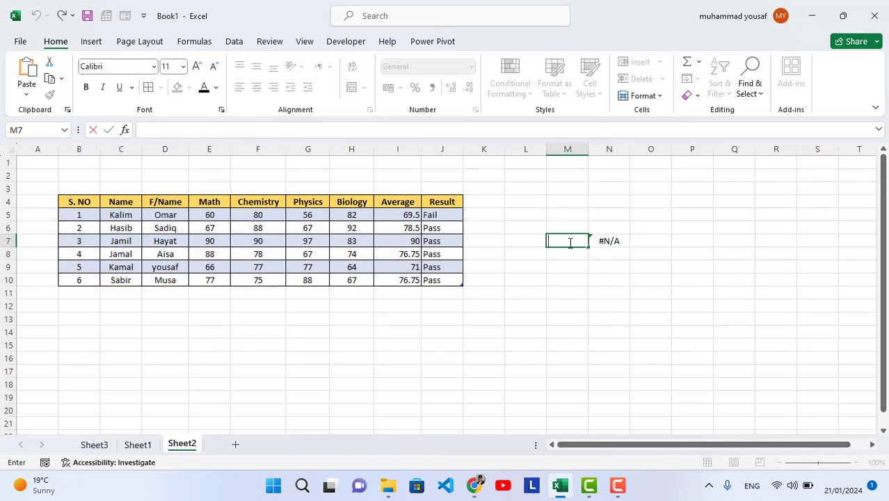
pyautogui.press('Return')
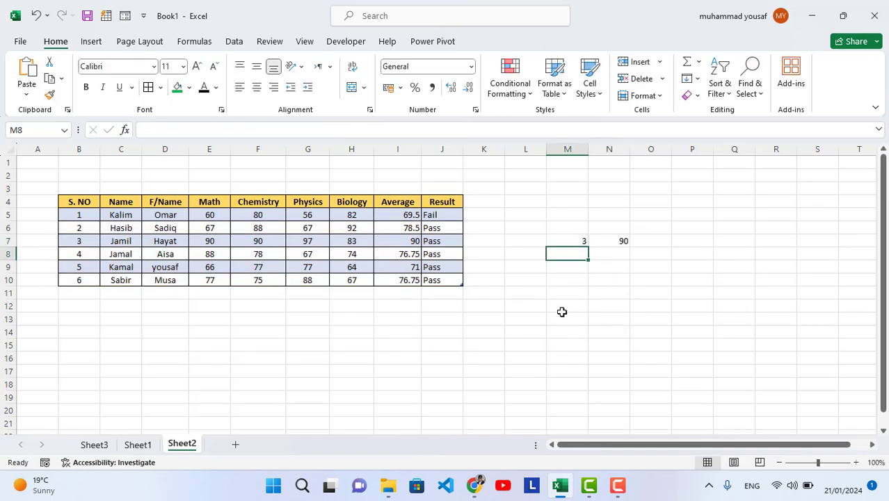
# Step: Change the VLOOKUP's serial number in cell M7 to 5
pyautogui.click(567, 241)
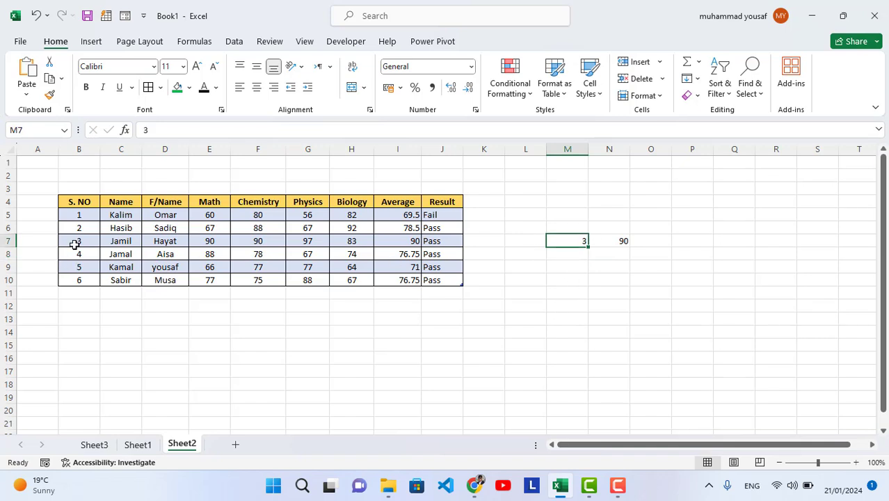
pyautogui.doubleClick(568, 238)
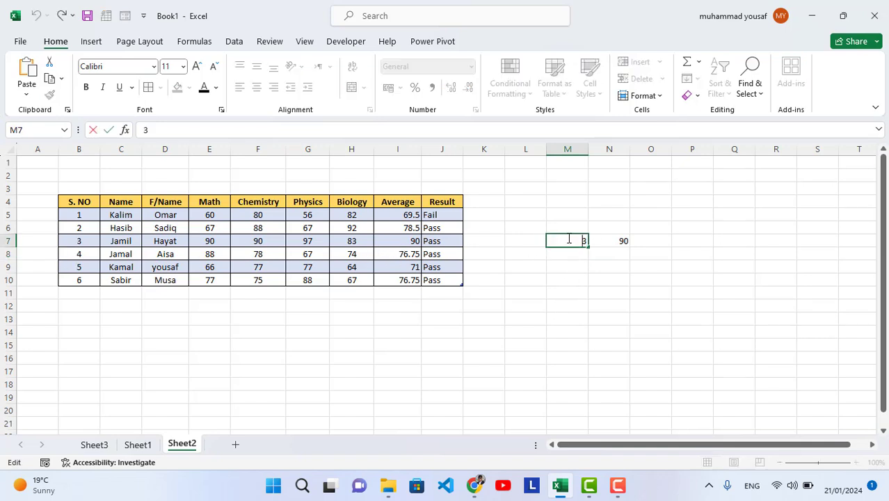
pyautogui.doubleClick(575, 239)
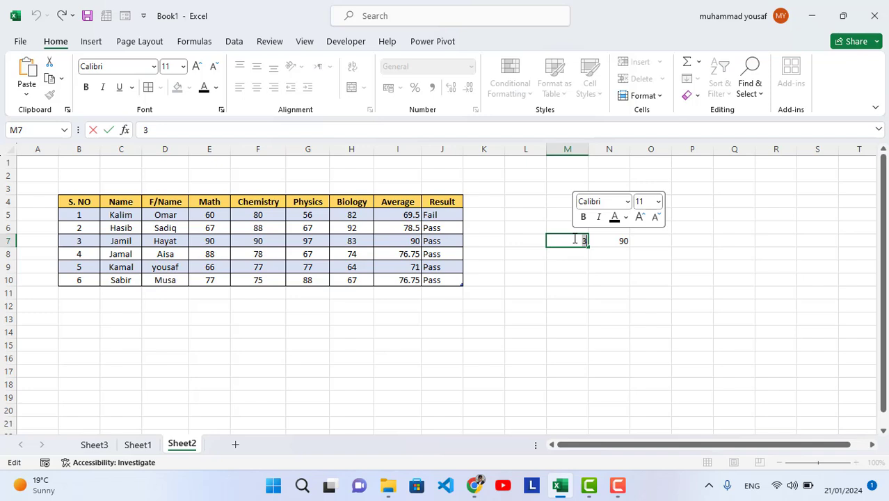
pyautogui.write('5')
pyautogui.press('Return')
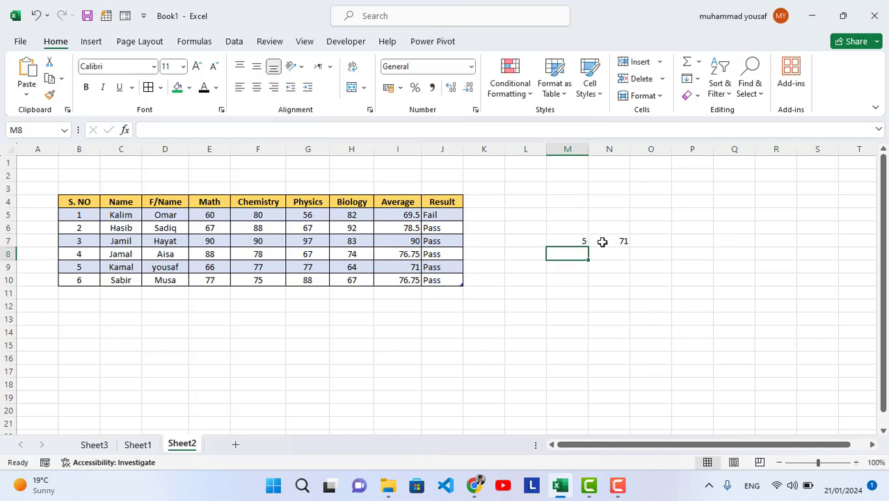
# Step: Compare the VLOOKUP result in N7 with the average in I9, and consult the function list on Sheet3 before returning to Sheet2
pyautogui.click(598, 243)
pyautogui.click(402, 265)
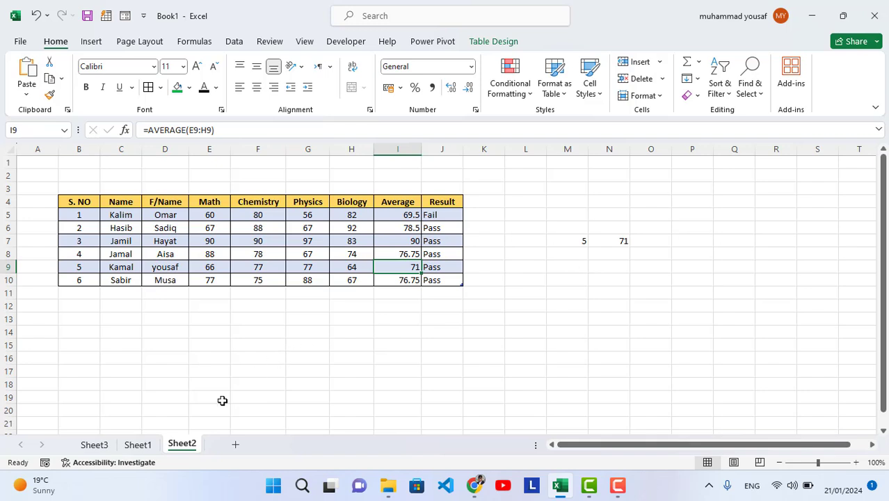
pyautogui.click(98, 446)
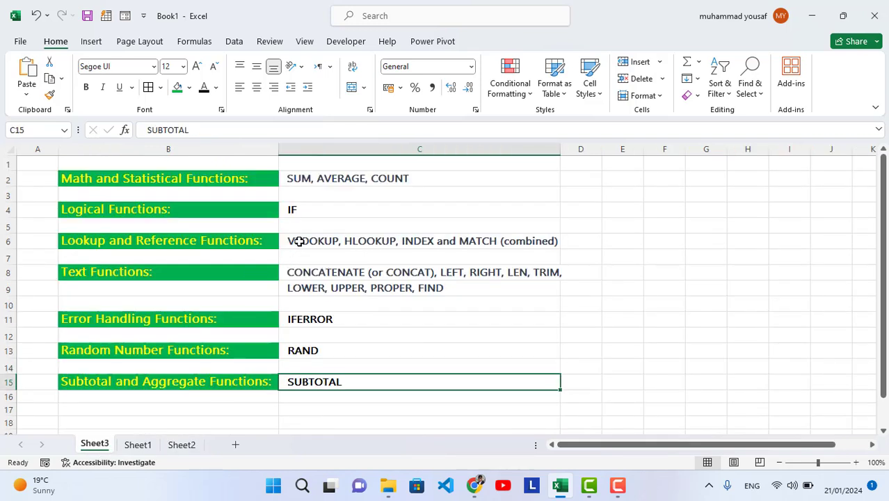
pyautogui.click(185, 445)
# Step: Enter the formula =HLOOKUP(M9,Table2,6,0) in cell N9, taking the marks table's data rows B5:J10 as the table array
pyautogui.click(574, 265)
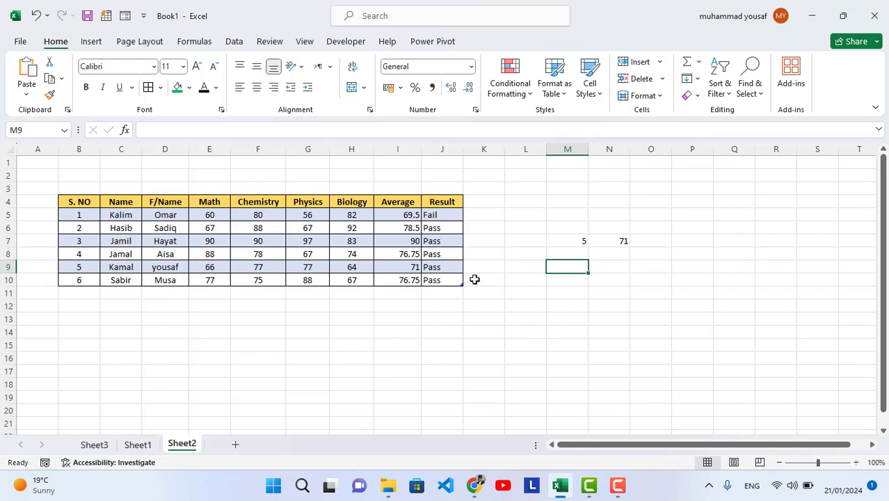
pyautogui.click(609, 262)
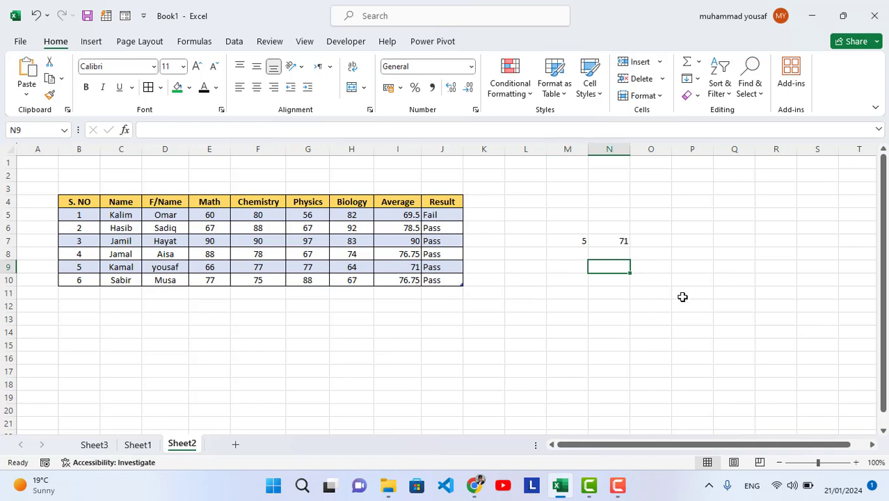
pyautogui.write('=')
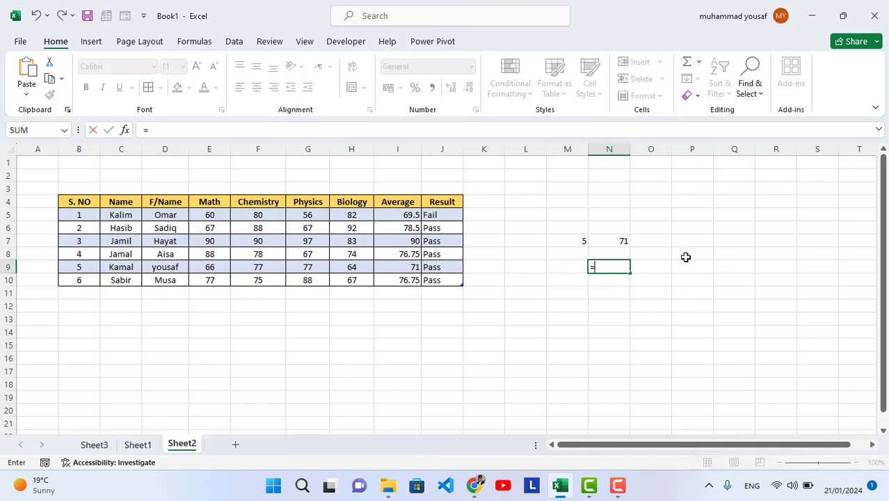
pyautogui.write('hl')
pyautogui.press('Tab')
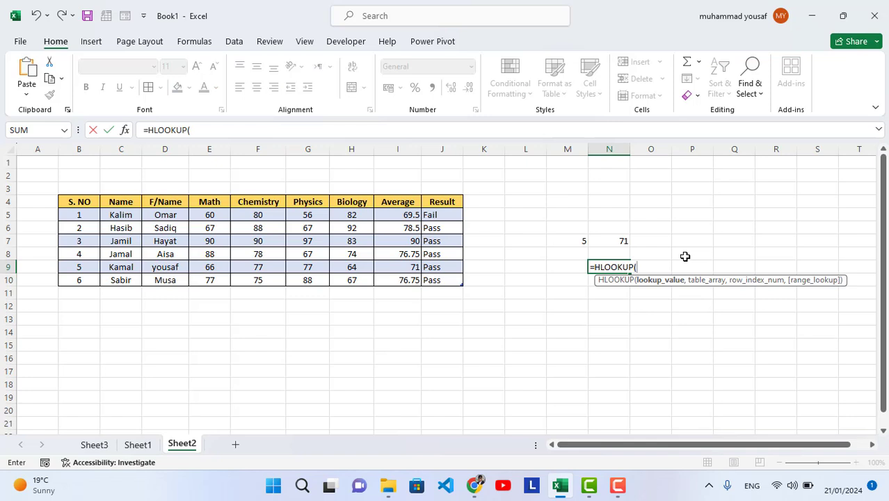
pyautogui.click(565, 267)
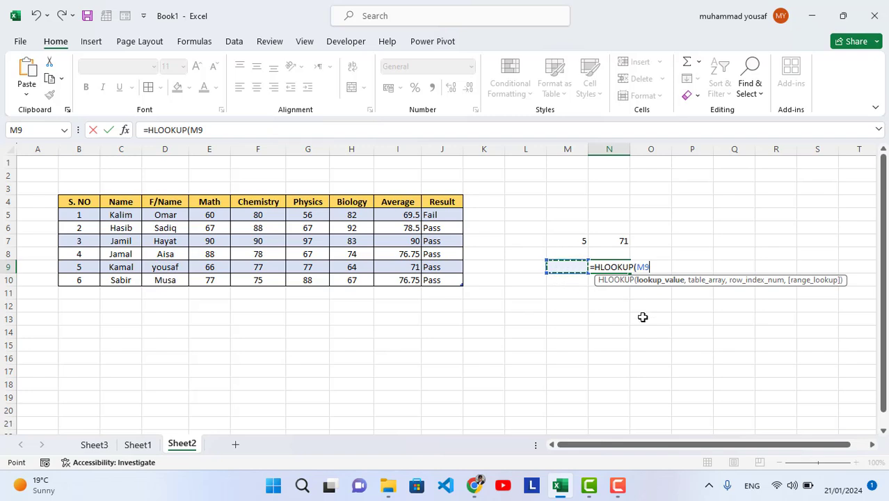
pyautogui.write(',')
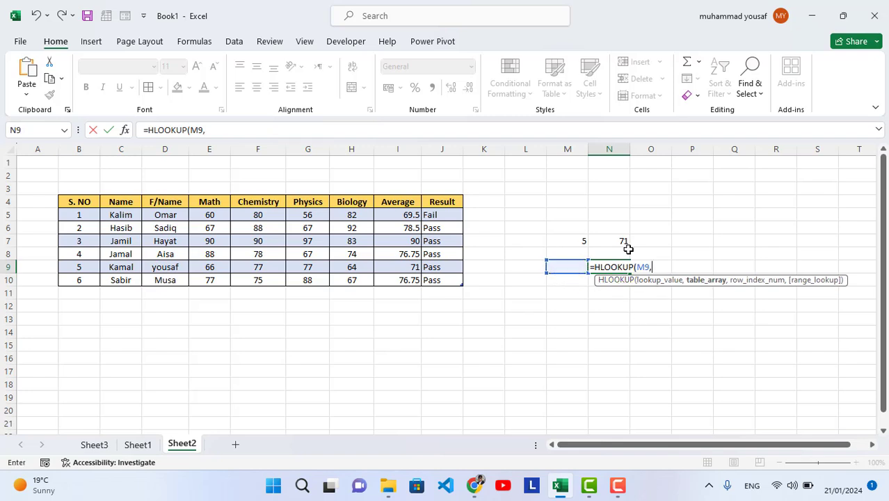
pyautogui.click(81, 218)
pyautogui.moveTo(82, 217); pyautogui.dragTo(445, 279)
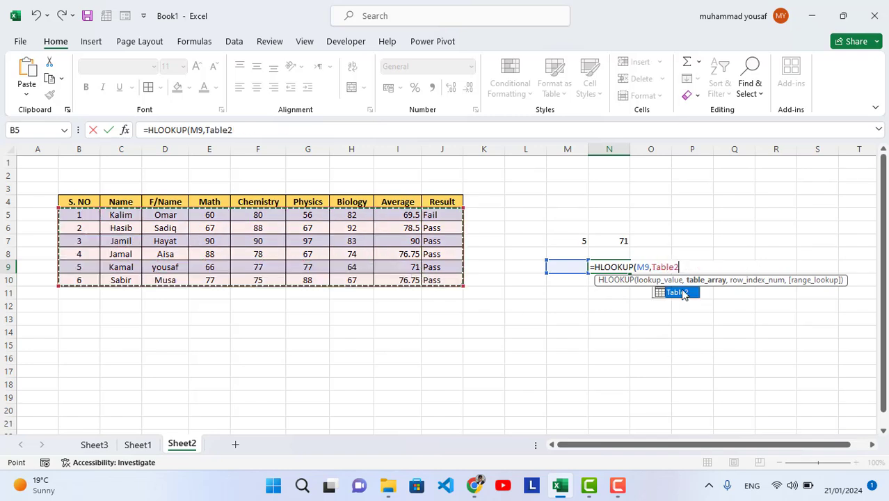
pyautogui.write(',')
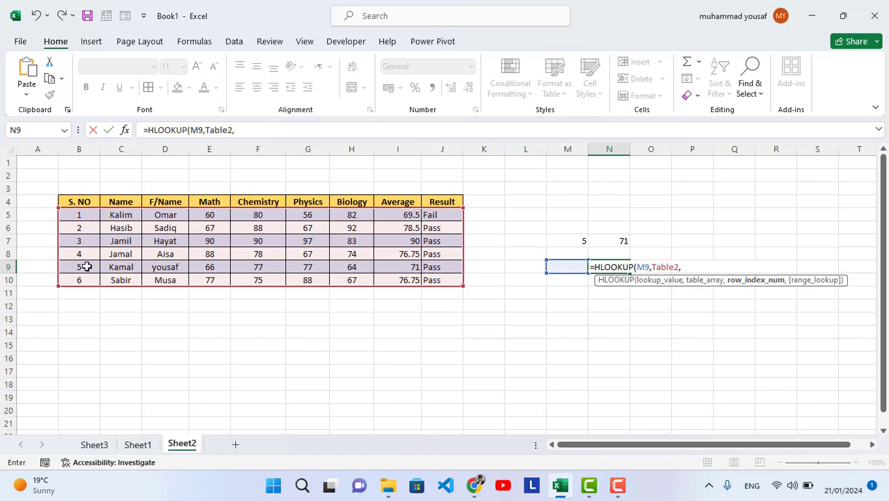
pyautogui.write('6,')
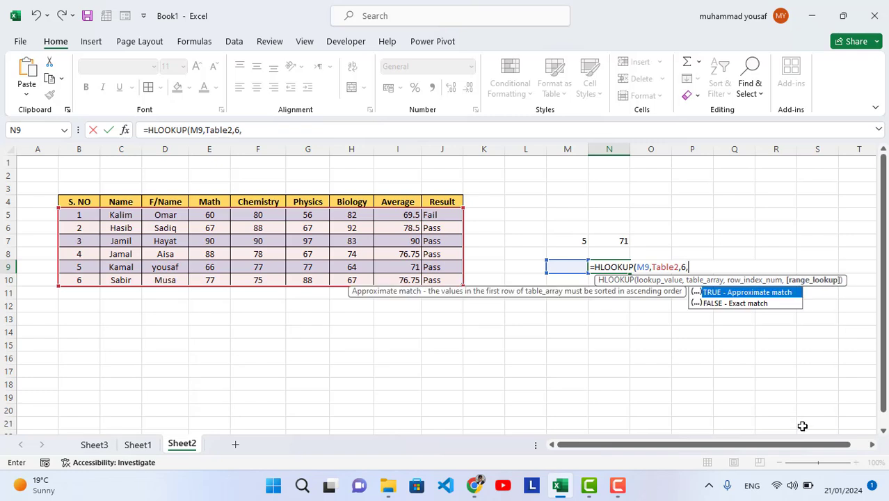
pyautogui.write('0)')
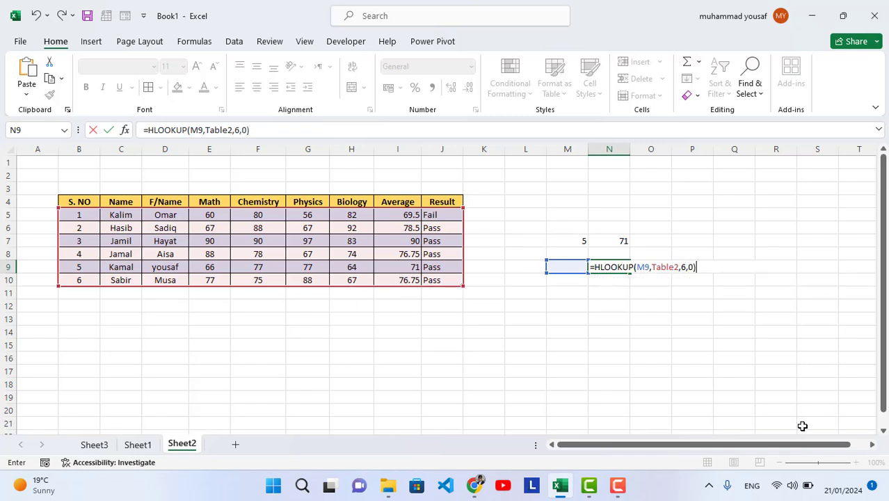
pyautogui.press('Return')
# Step: Enter Biology in cell M9 as the lookup value for the HLOOKUP
pyautogui.click(575, 265)
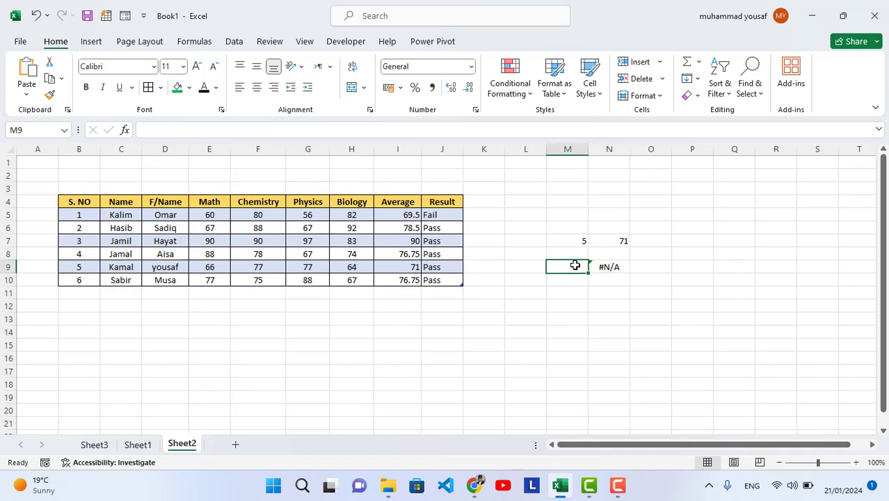
pyautogui.press('BackSpace')
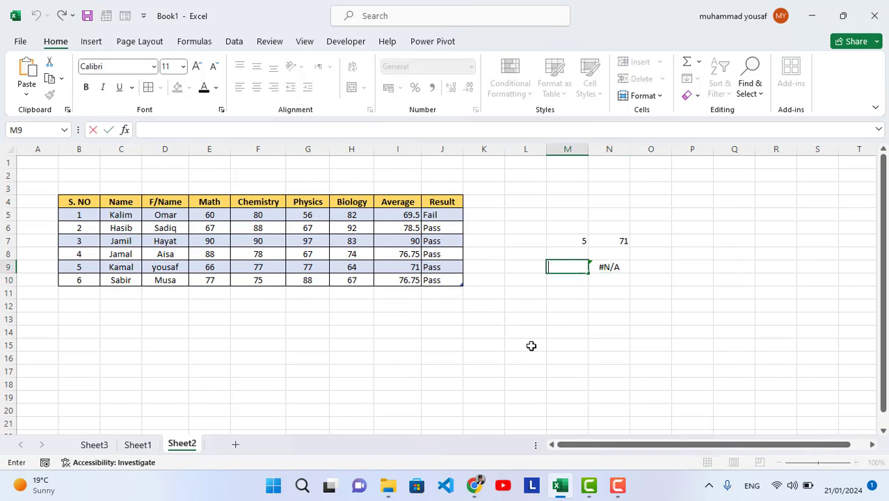
pyautogui.write('Biolo')
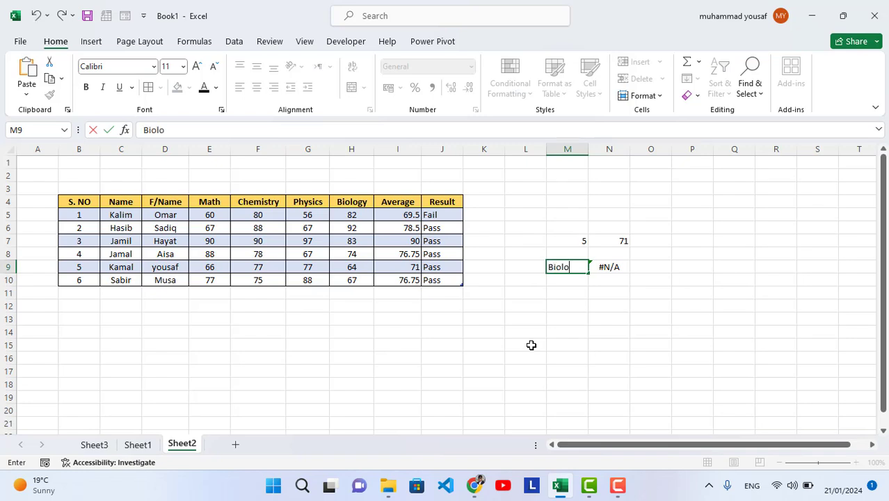
pyautogui.press('Return')
# Step: Check the lookup value and the HLOOKUP formula in N9, and set the formula's row index to 5
pyautogui.click(563, 267)
pyautogui.click(624, 267)
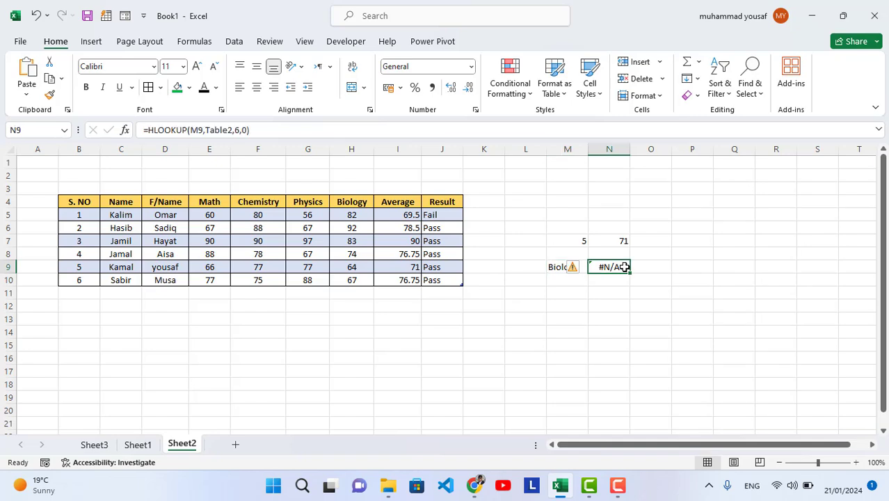
pyautogui.click(555, 270)
pyautogui.click(620, 267)
pyautogui.doubleClick(616, 268)
pyautogui.click(684, 267)
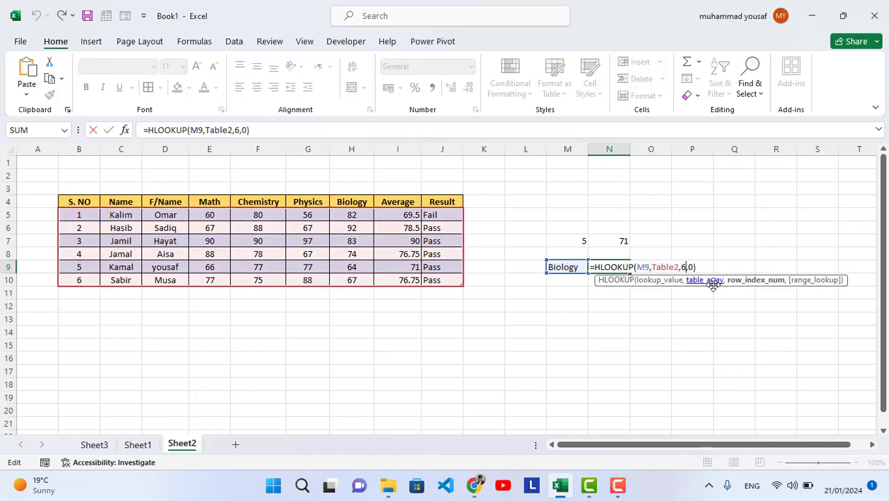
pyautogui.press('BackSpace')
pyautogui.write('5')
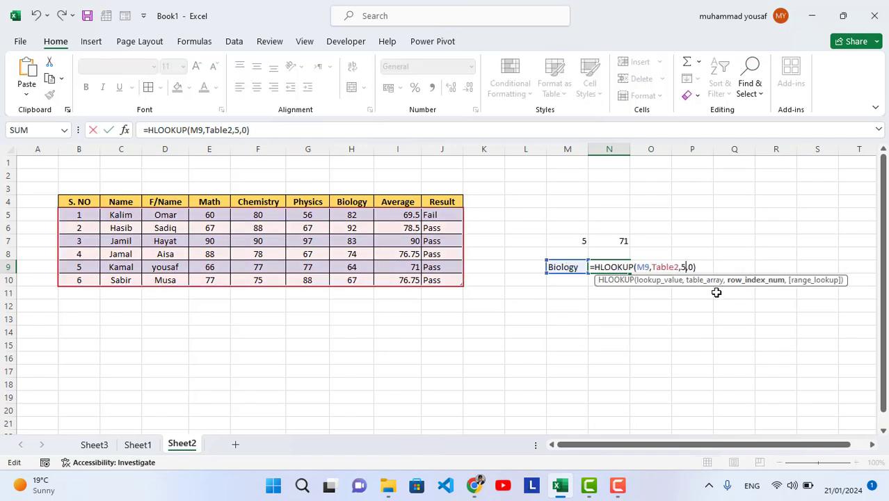
pyautogui.press('Return')
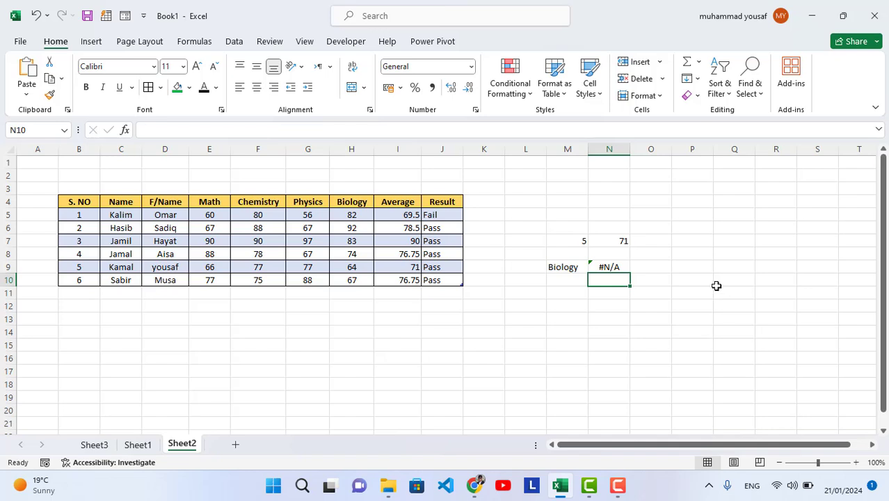
# Step: Replace the lookup value in M9 with Result and check it against the marks table's last column header in J4
pyautogui.click(569, 271)
pyautogui.doubleClick(574, 270)
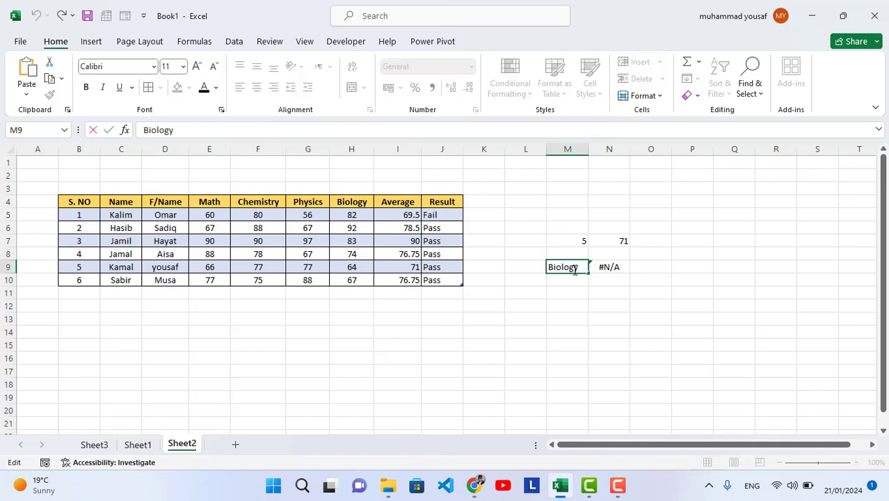
pyautogui.doubleClick(569, 267)
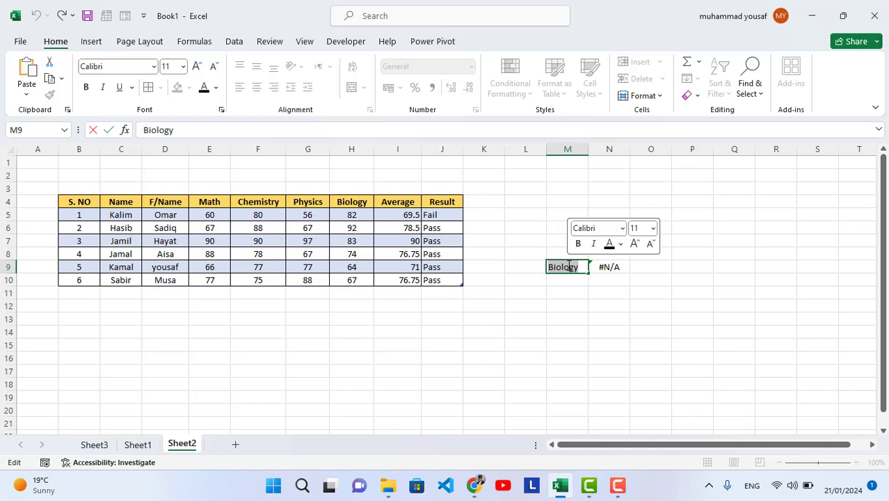
pyautogui.write('Result')
pyautogui.press('Return')
pyautogui.click(567, 266)
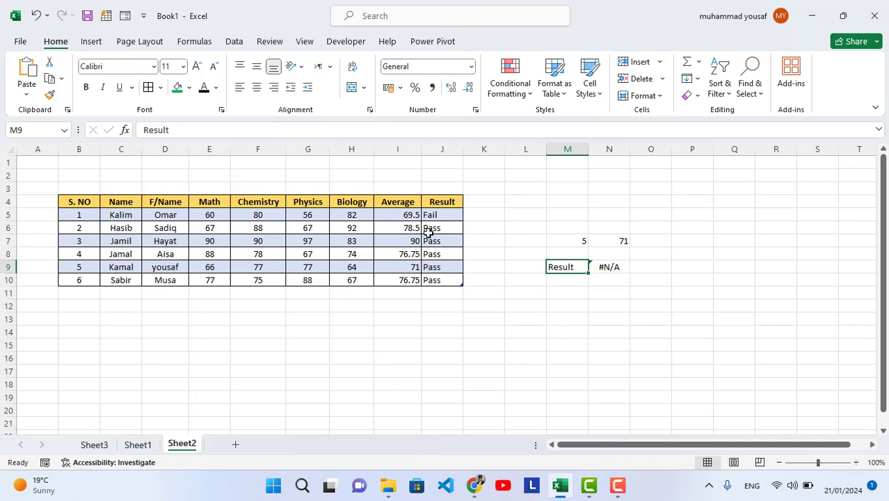
pyautogui.doubleClick(431, 202)
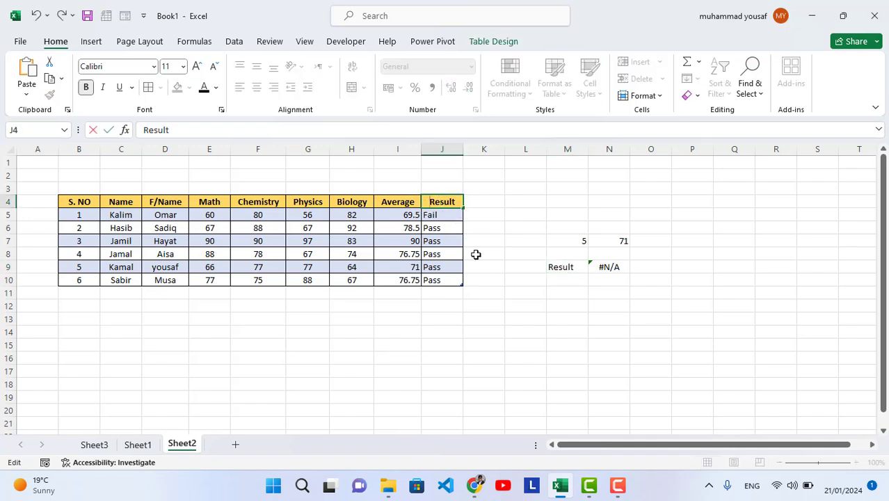
pyautogui.click(563, 256)
pyautogui.click(566, 265)
pyautogui.click(631, 271)
pyautogui.click(603, 279)
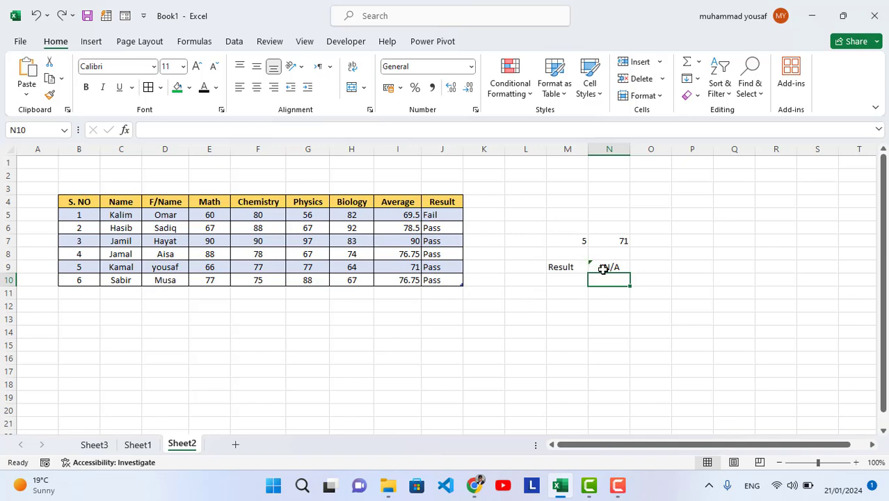
# Step: Rewrite the formula in N9 as =HLOOKUP(M9,Table2[#All],4,0), taking the whole marks table with its headers, B4:J10, as the table array
pyautogui.doubleClick(602, 268)
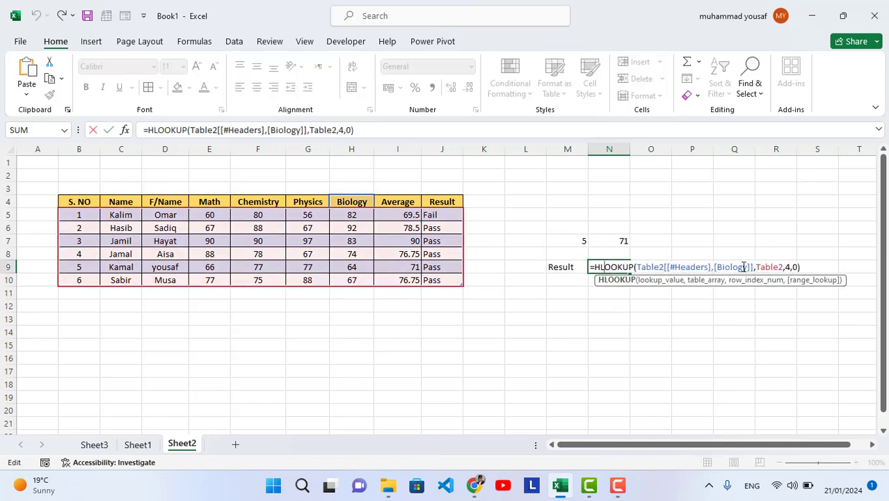
pyautogui.moveTo(796, 264); pyautogui.dragTo(636, 268)
pyautogui.press('BackSpace')
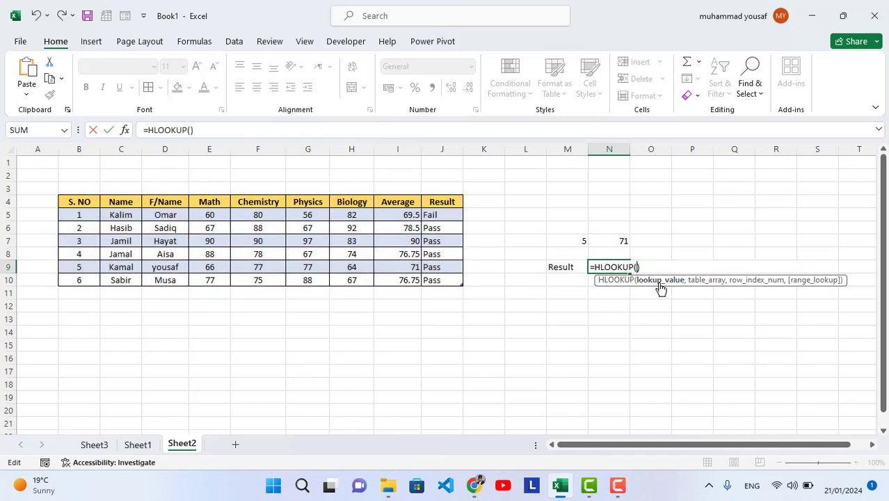
pyautogui.click(567, 269)
pyautogui.write(',')
pyautogui.moveTo(83, 202); pyautogui.dragTo(437, 282)
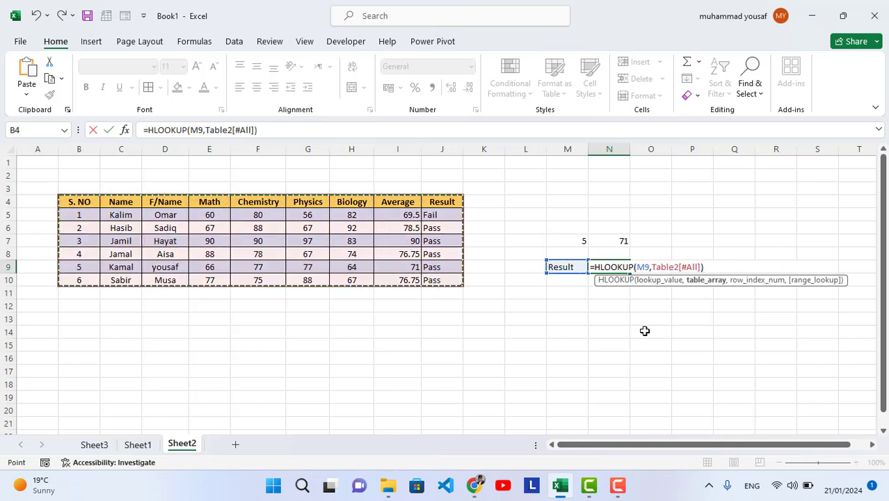
pyautogui.write(',')
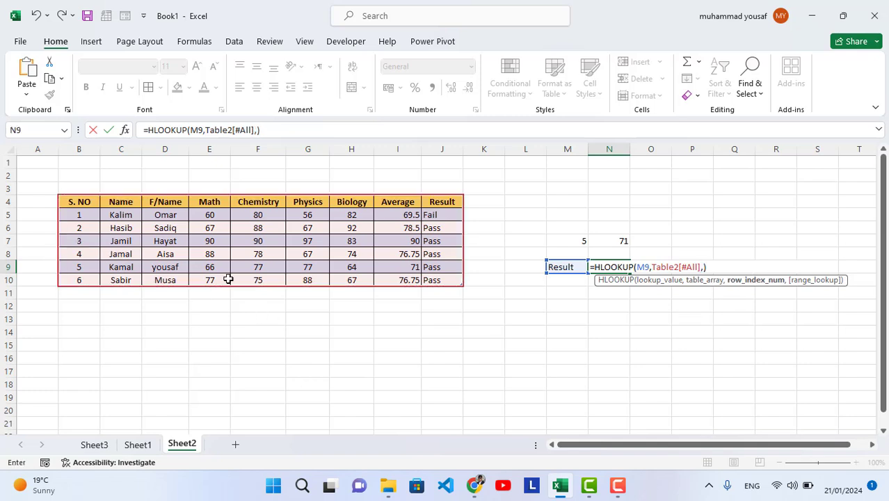
pyautogui.write('4,')
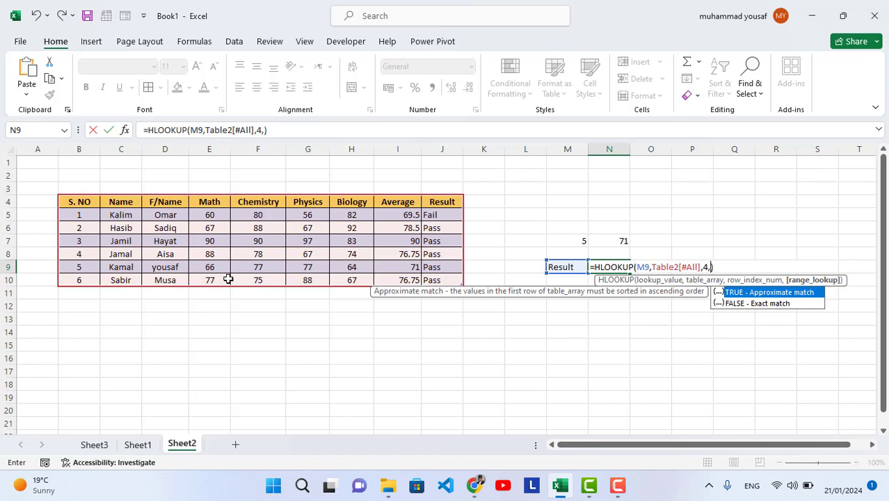
pyautogui.write('0)')
pyautogui.press('Return')
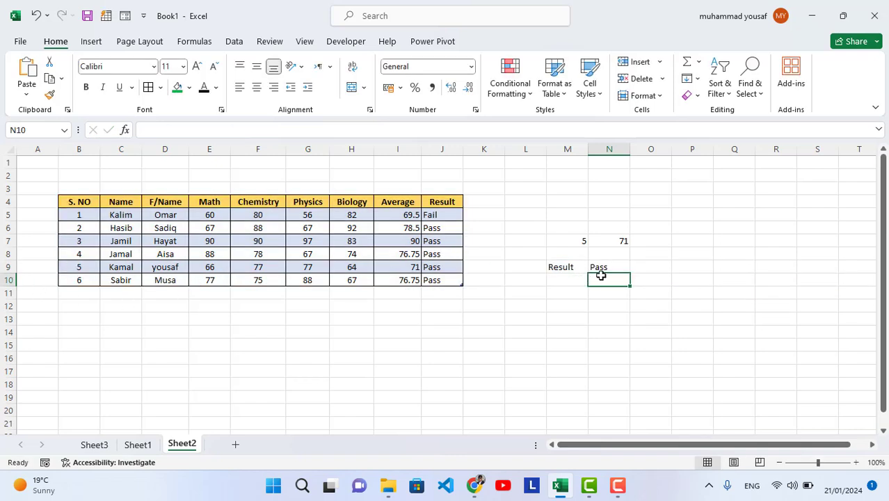
# Step: Set the lookup value in M9 to Average and compare the HLOOKUP result with cell I7 of the marks table
pyautogui.doubleClick(572, 270)
pyautogui.doubleClick(571, 270)
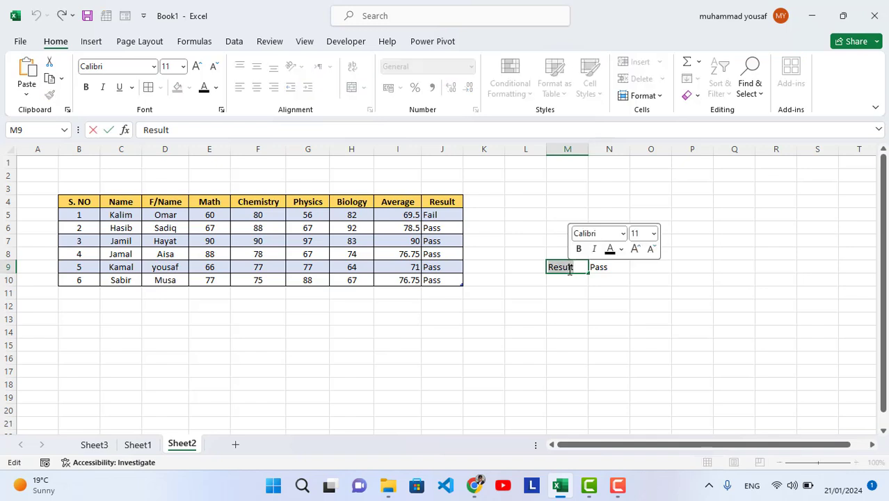
pyautogui.write('Average')
pyautogui.press('Return')
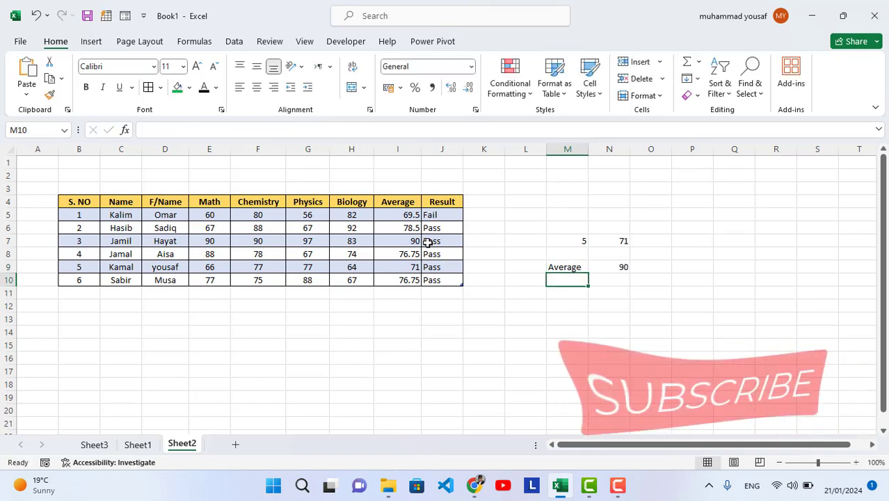
pyautogui.click(400, 241)
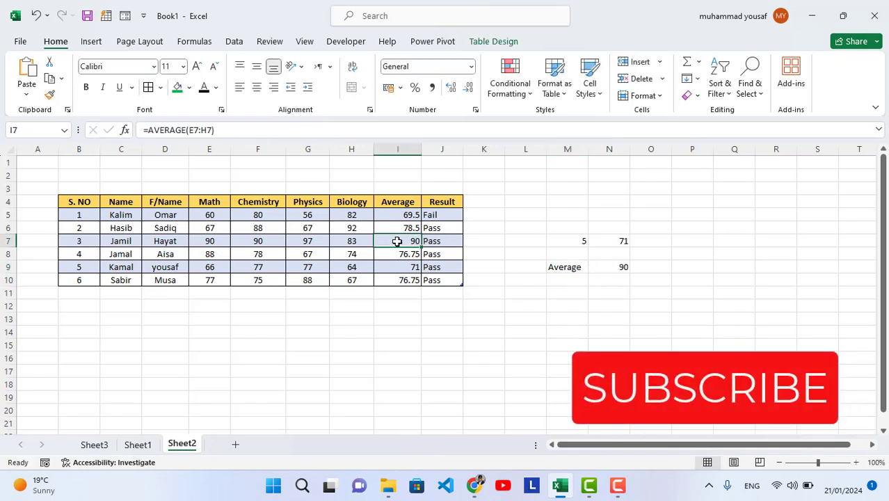
pyautogui.click(81, 201)
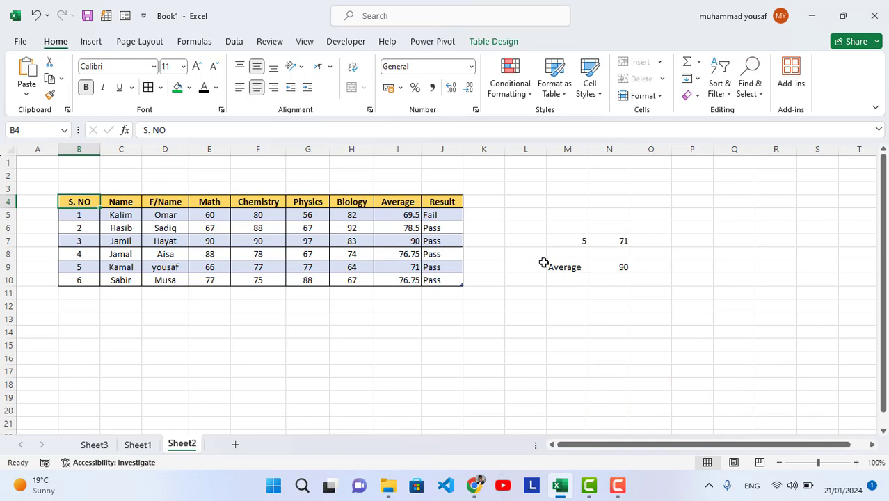
# Step: Set the lookup value in M9 to Chemistry and compare the HLOOKUP result with cell F7
pyautogui.doubleClick(577, 269)
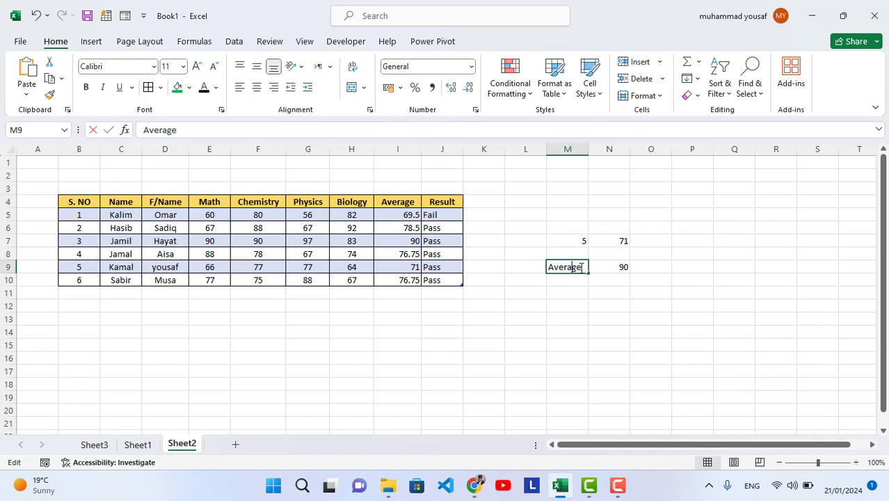
pyautogui.doubleClick(574, 269)
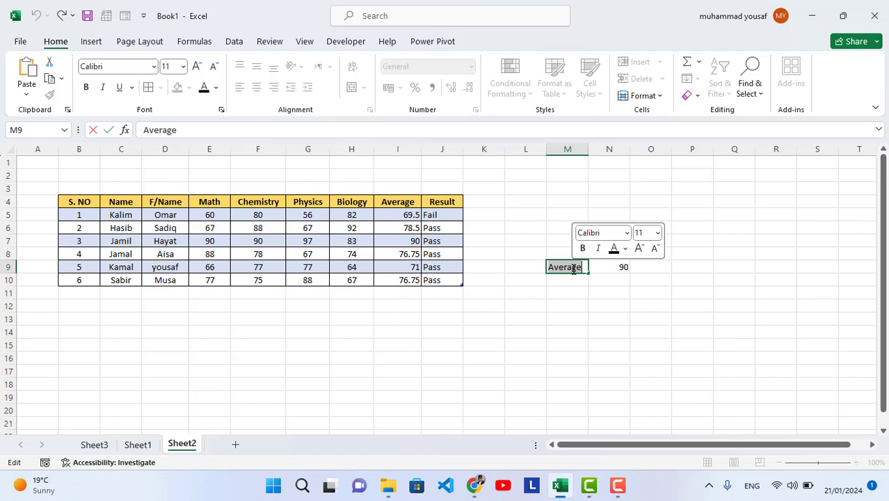
pyautogui.write('Chemistry')
pyautogui.press('Return')
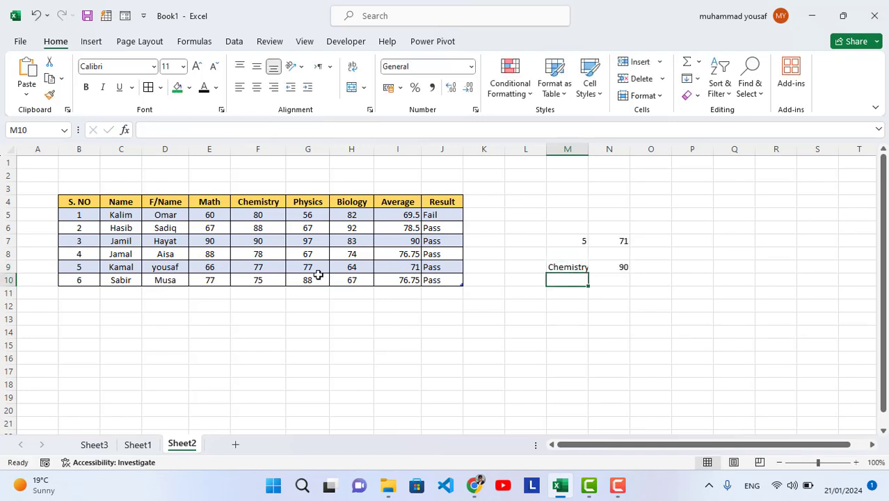
pyautogui.click(261, 241)
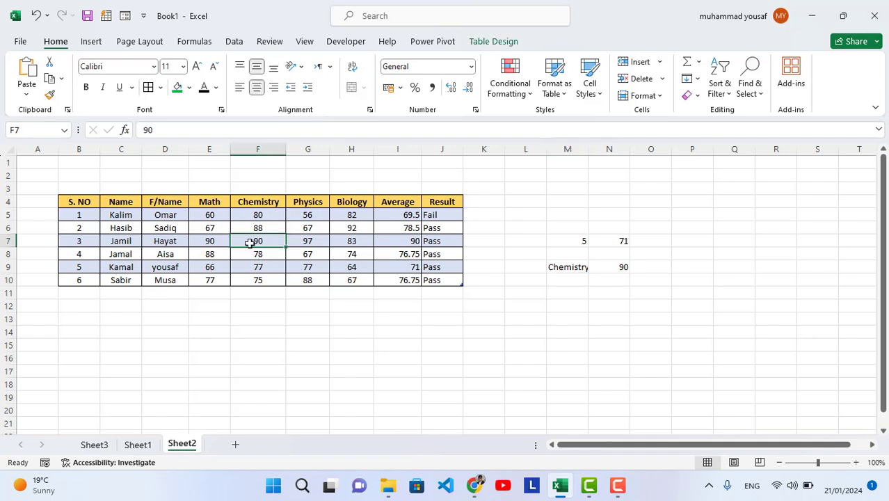
# Step: Set the lookup value in M9 to Physics and check the HLOOKUP formula in N9
pyautogui.click(552, 266)
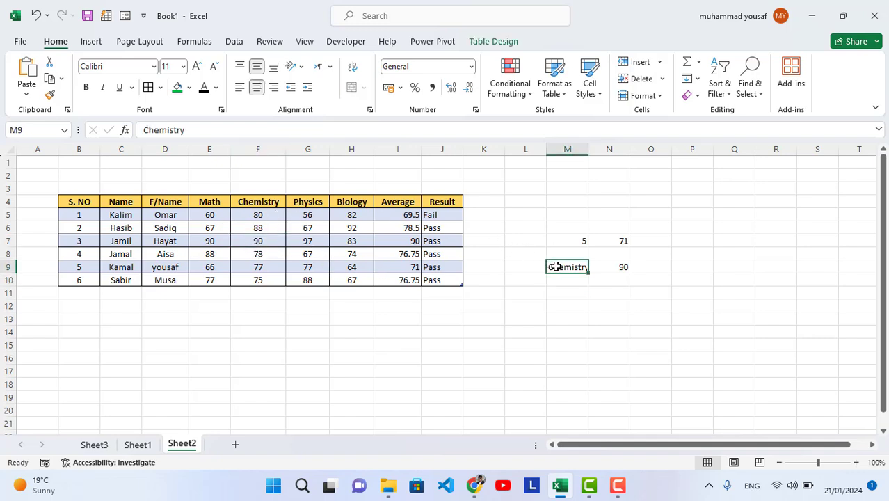
pyautogui.doubleClick(554, 267)
pyautogui.doubleClick(561, 266)
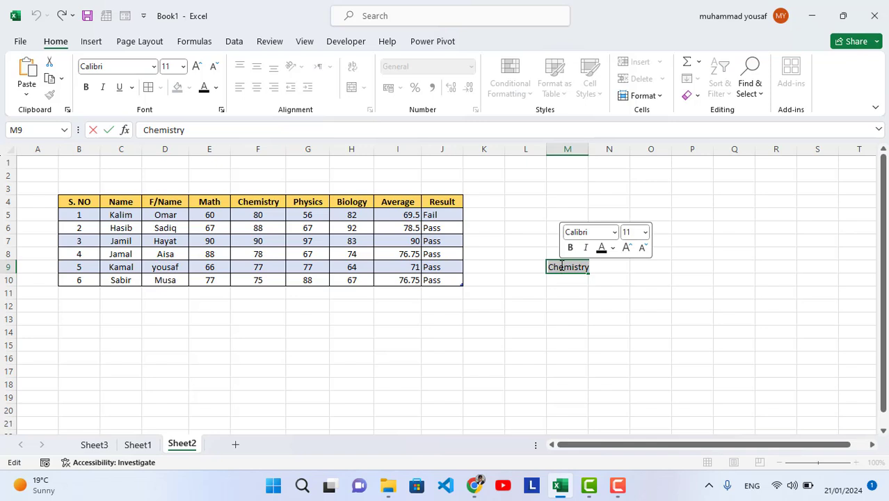
pyautogui.write('Physics')
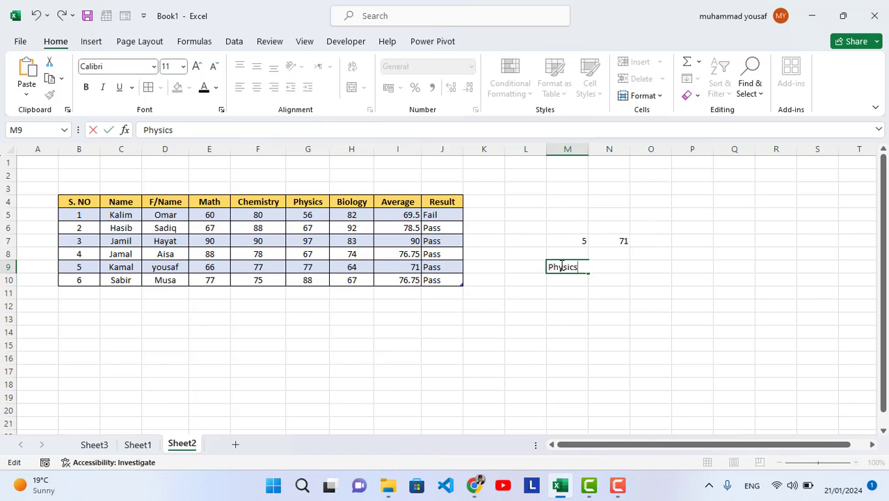
pyautogui.press('Return')
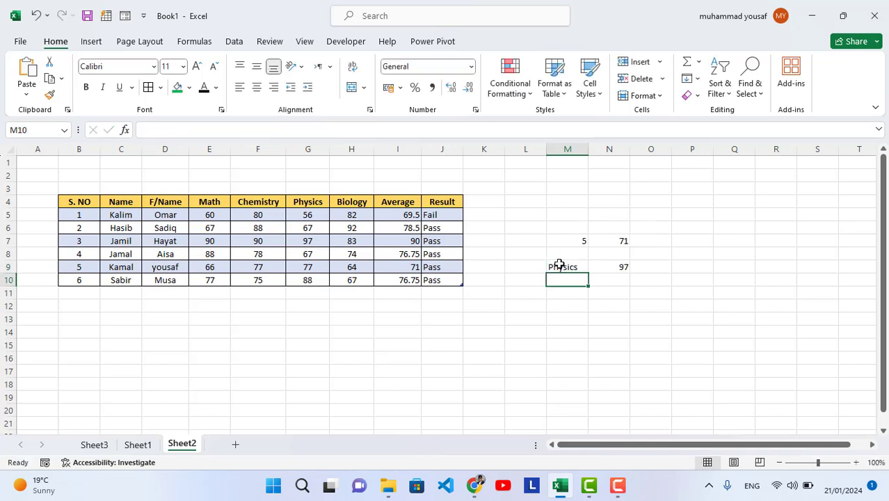
pyautogui.click(619, 269)
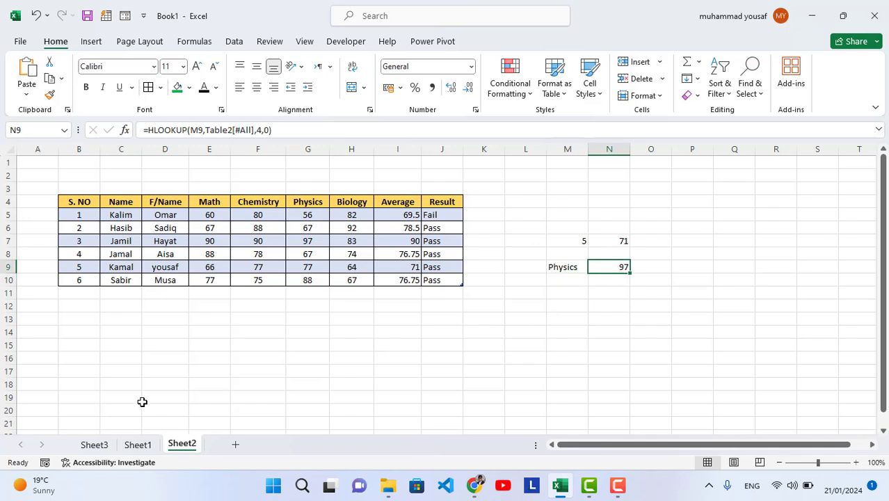
# Step: Consult the lookup and reference functions listed in C6 of Sheet3, and go to the sales table on Sheet1
pyautogui.click(101, 445)
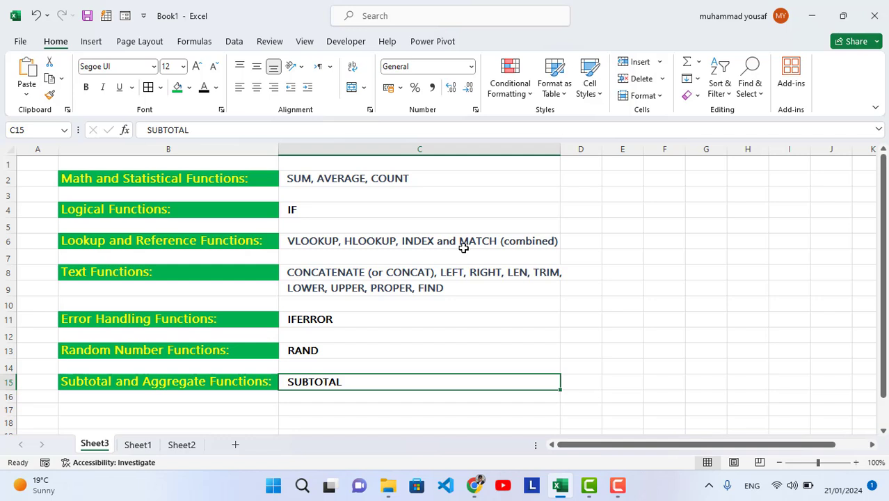
pyautogui.click(425, 242)
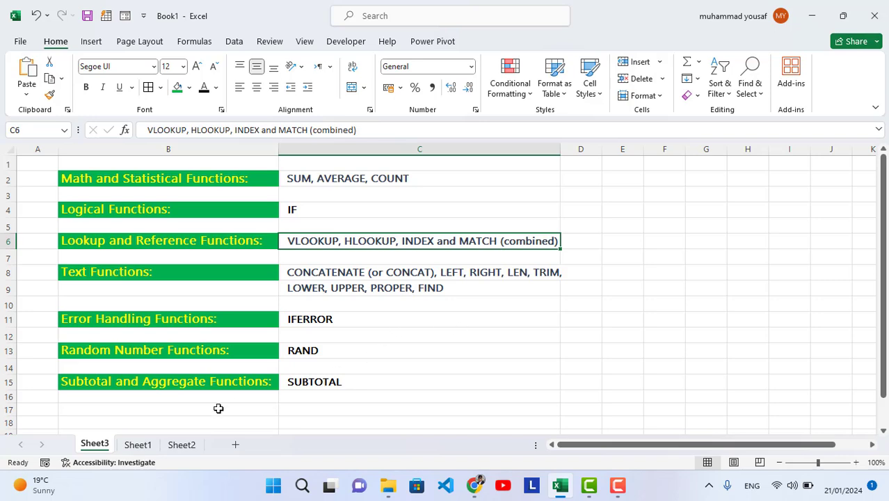
pyautogui.click(179, 445)
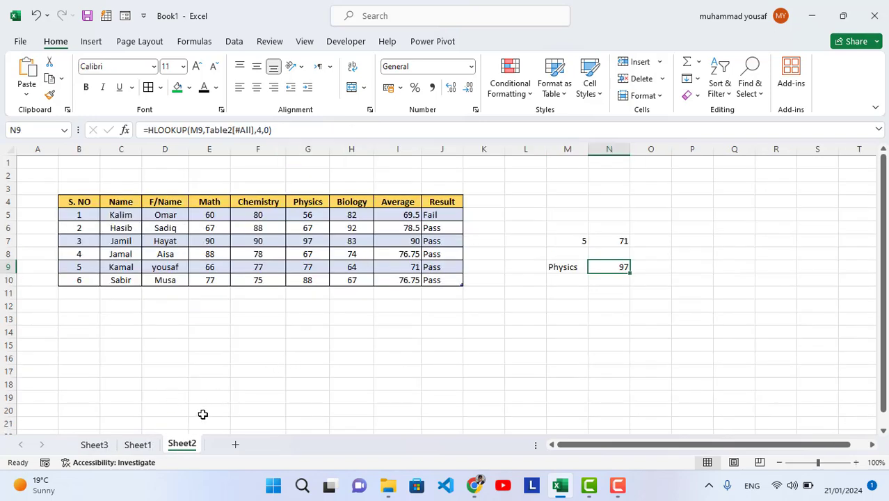
pyautogui.click(148, 445)
# Step: Enter the header Product in L8 and the header Sale in M8, beside the sales table on Sheet1
pyautogui.click(624, 275)
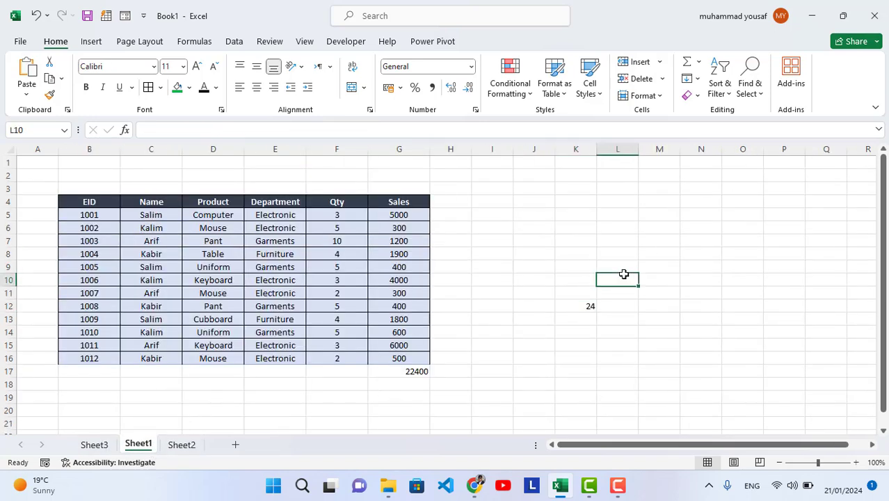
pyautogui.click(615, 254)
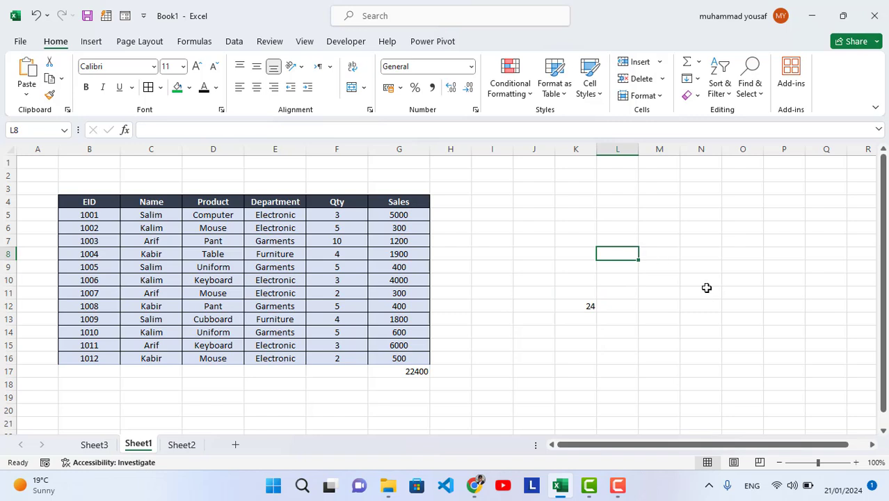
pyautogui.click(660, 256)
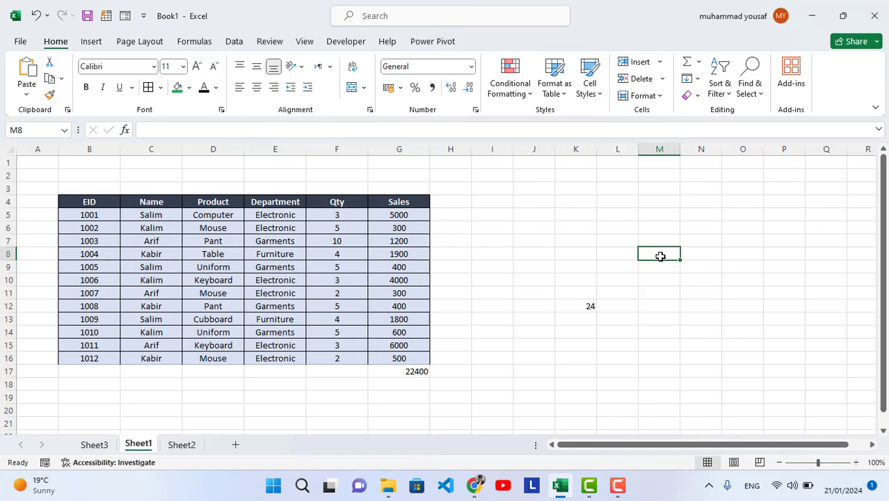
pyautogui.write('Sale')
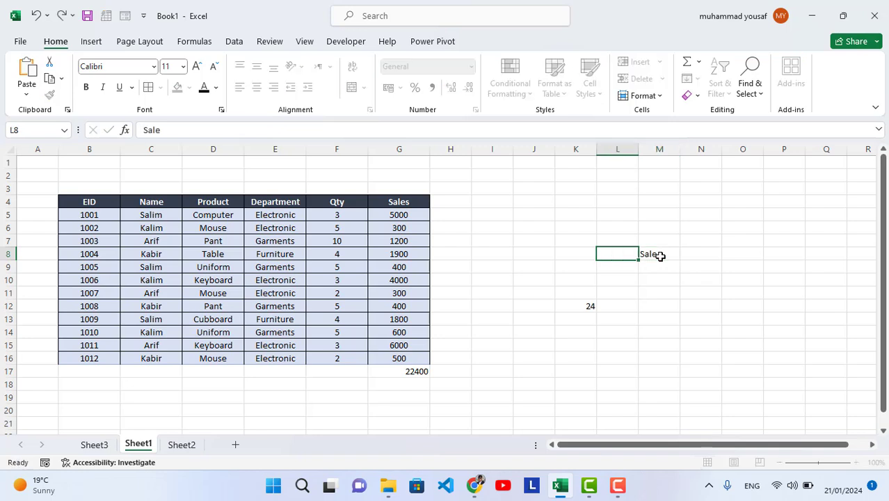
pyautogui.press('Left')
pyautogui.write('Produc')
pyautogui.press('Right')
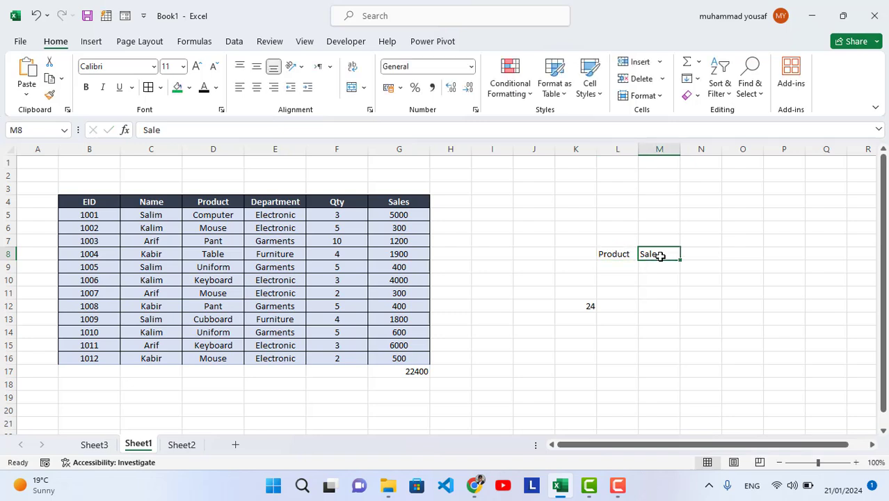
# Step: Combine INDEX and MATCH in M9 to return the sale from G5:G16 by an exact match of L9 in D5:D16
pyautogui.click(666, 268)
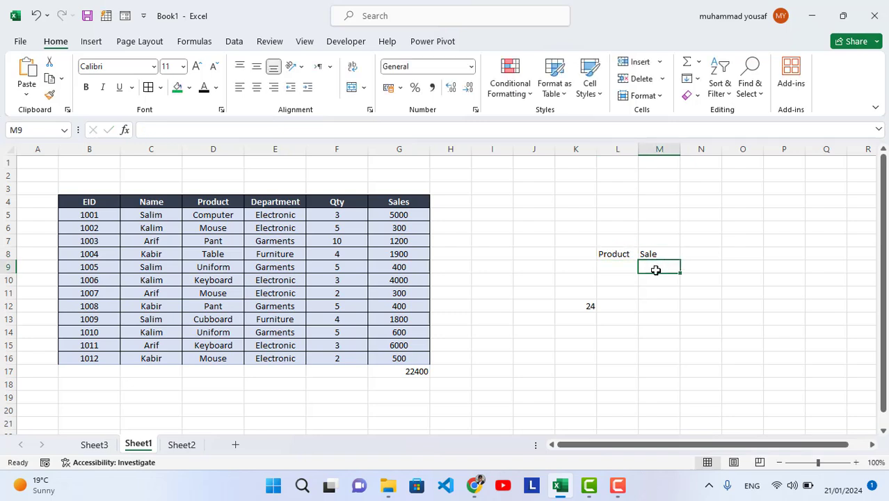
pyautogui.write('=i')
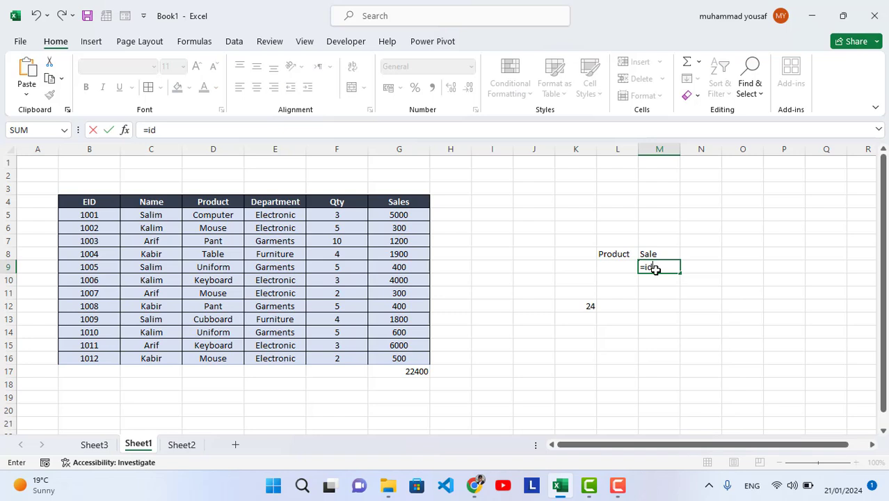
pyautogui.write('nd')
pyautogui.press('Tab')
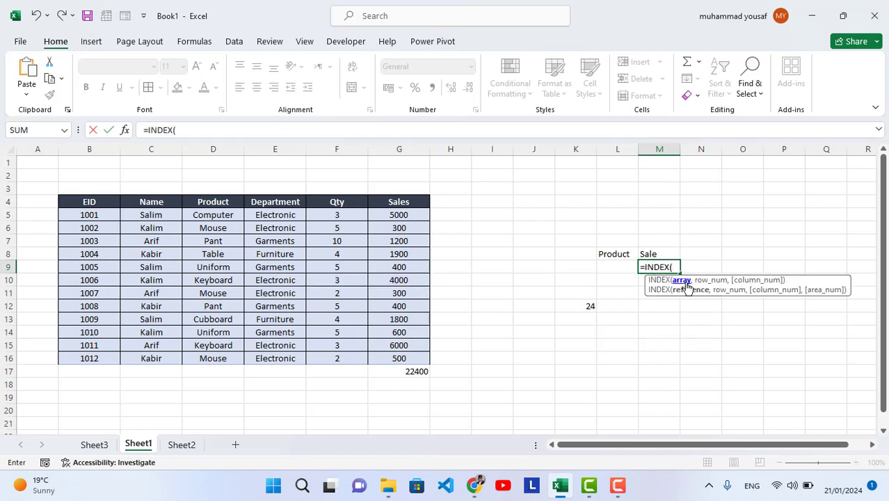
pyautogui.moveTo(395, 216); pyautogui.dragTo(410, 356)
pyautogui.write(',match(')
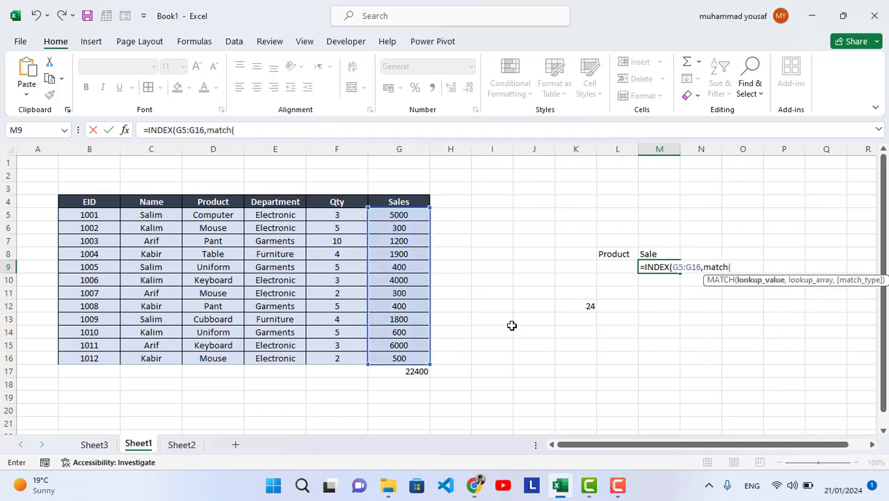
pyautogui.click(612, 267)
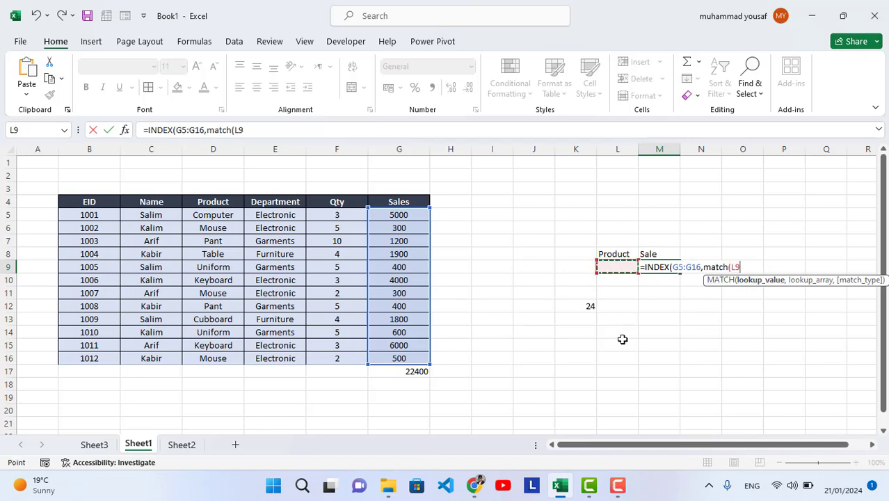
pyautogui.write(',')
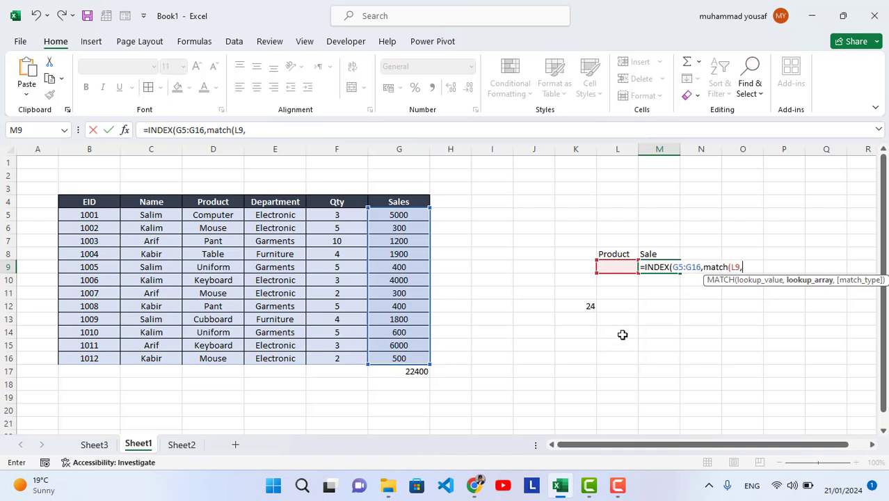
pyautogui.moveTo(213, 217); pyautogui.dragTo(239, 345)
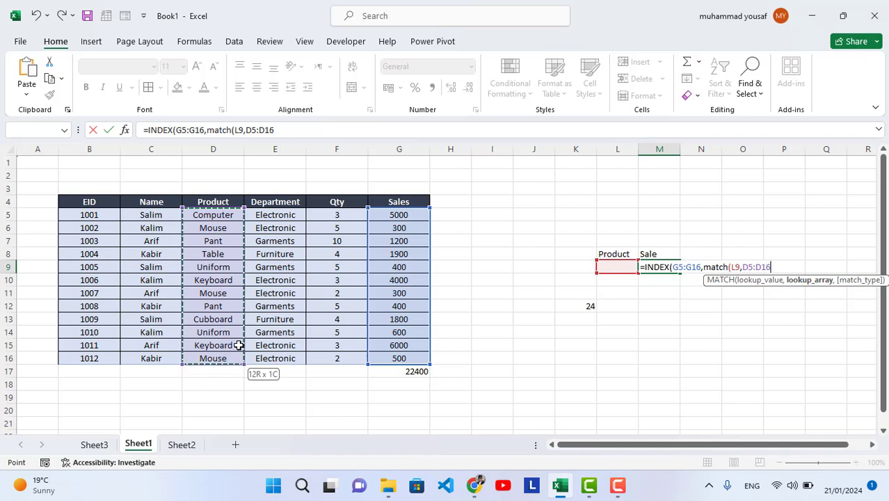
pyautogui.write(',0))')
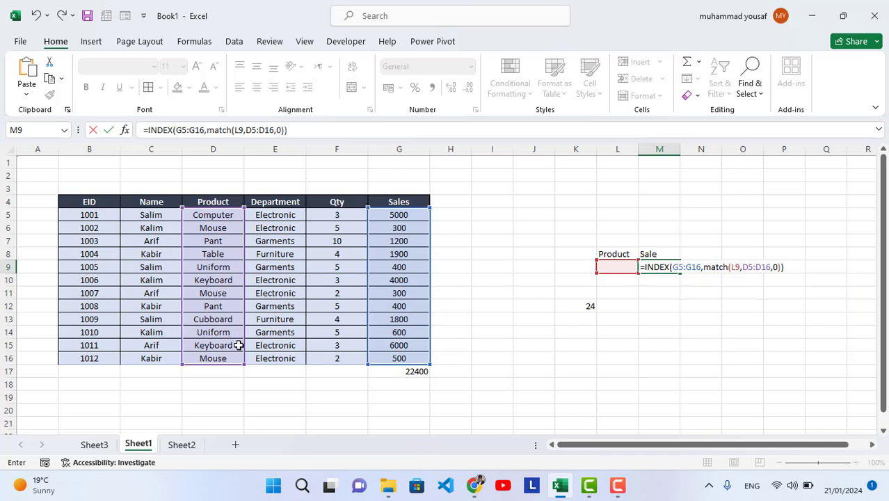
pyautogui.press('Return')
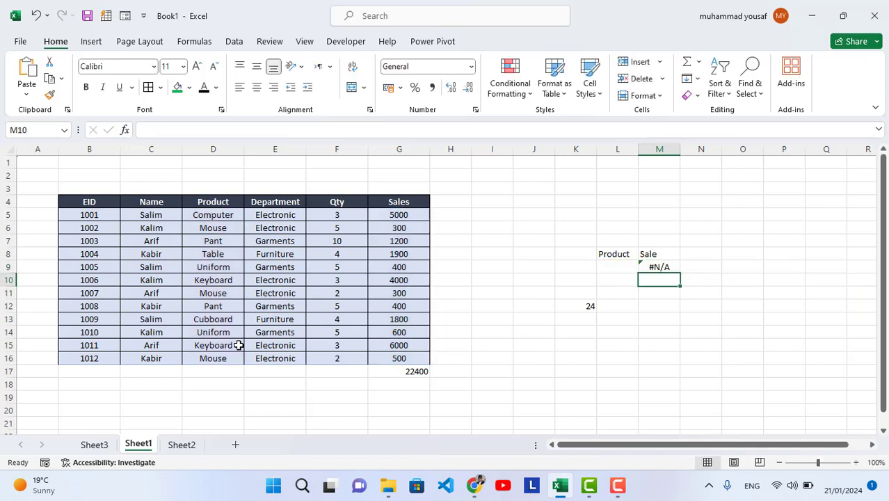
# Step: Enter Computer in L9 as the product to look up
pyautogui.click(609, 271)
pyautogui.doubleClick(612, 273)
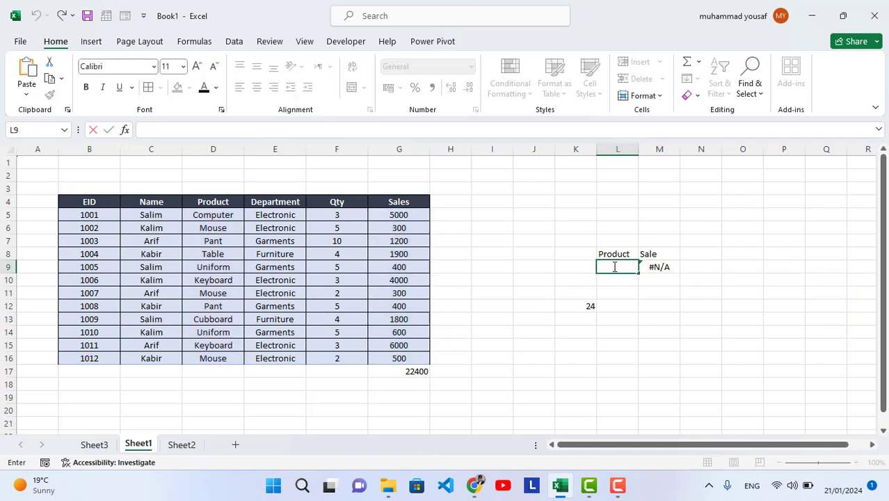
pyautogui.write('Computer')
pyautogui.press('Return')
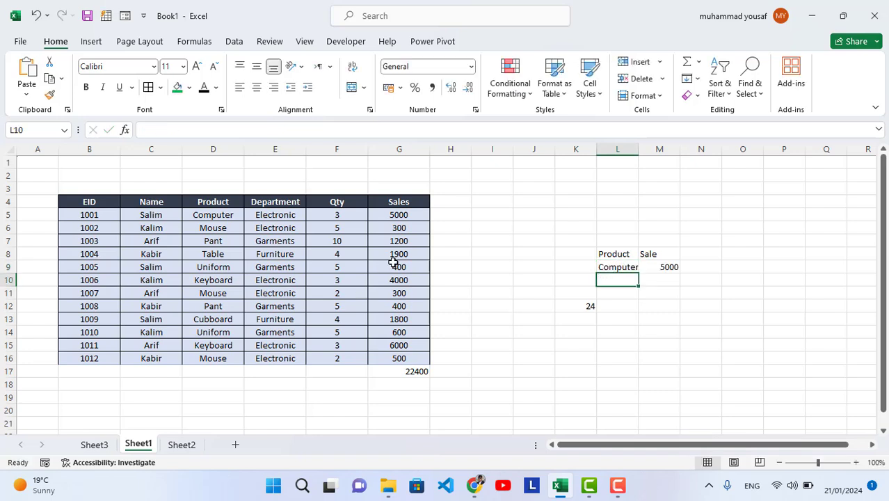
# Step: Replace the lookup product in L9 with Pant
pyautogui.doubleClick(628, 266)
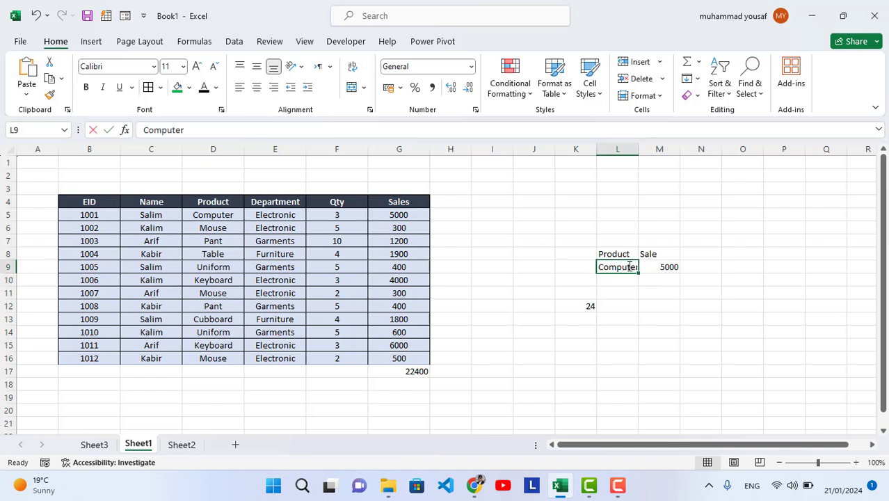
pyautogui.doubleClick(617, 266)
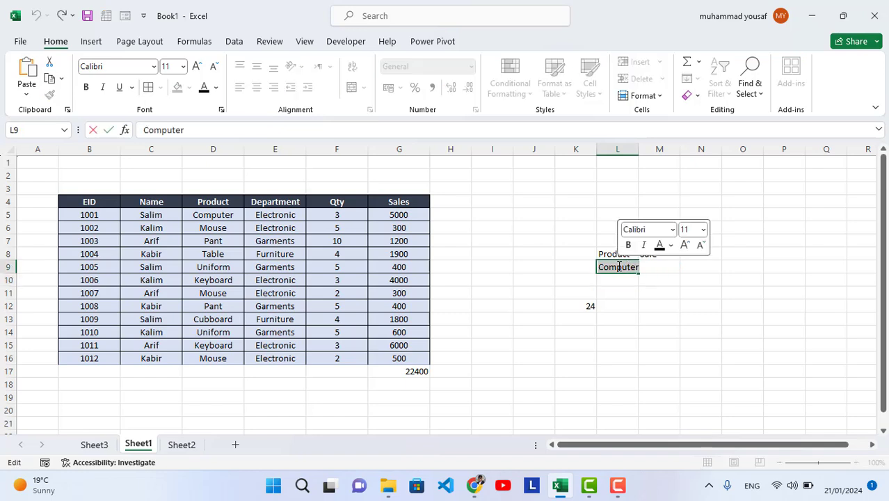
pyautogui.write('Pant')
pyautogui.press('Return')
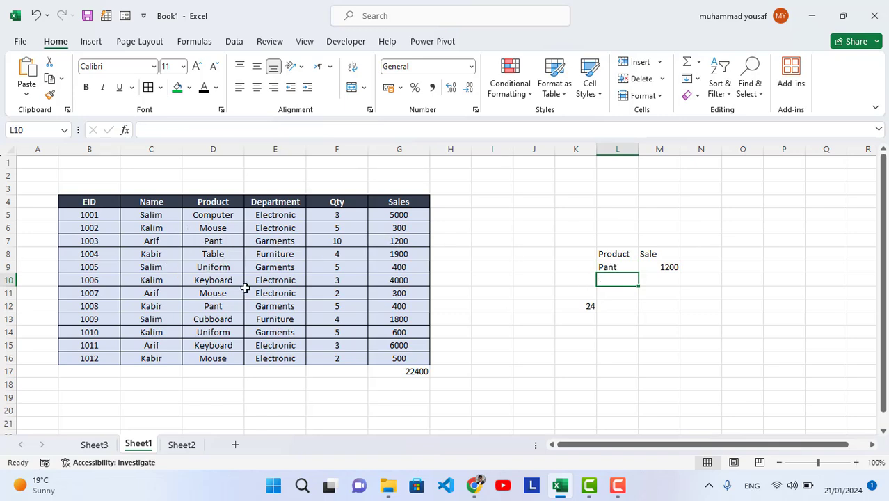
# Step: Set the lookup product in L9 to Mouse and check the INDEX and MATCH formula in M9
pyautogui.doubleClick(608, 266)
pyautogui.doubleClick(609, 266)
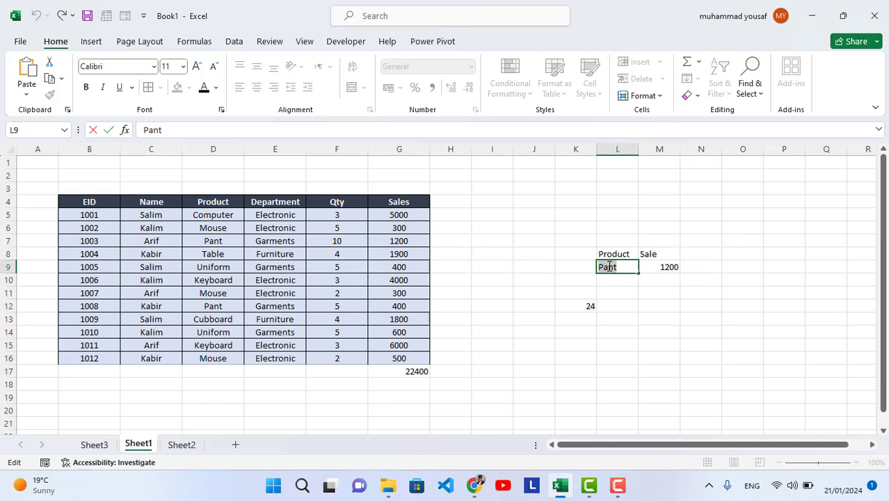
pyautogui.write('Mouse')
pyautogui.press('Return')
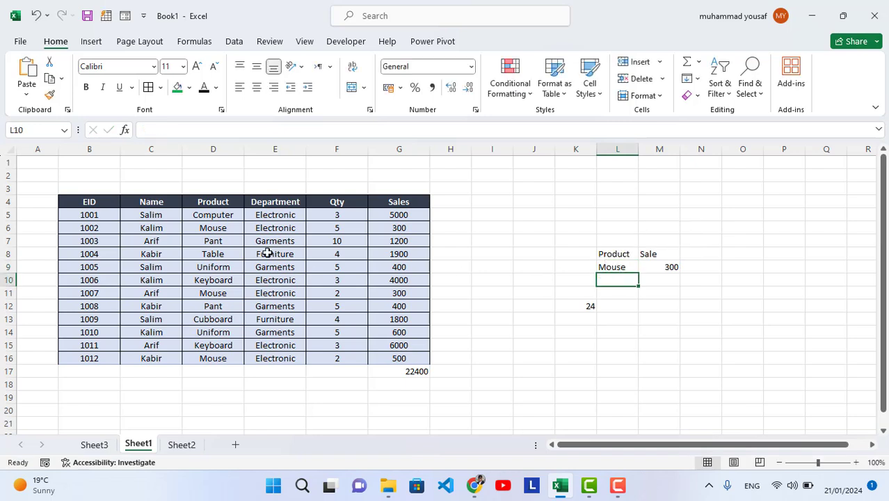
pyautogui.click(628, 265)
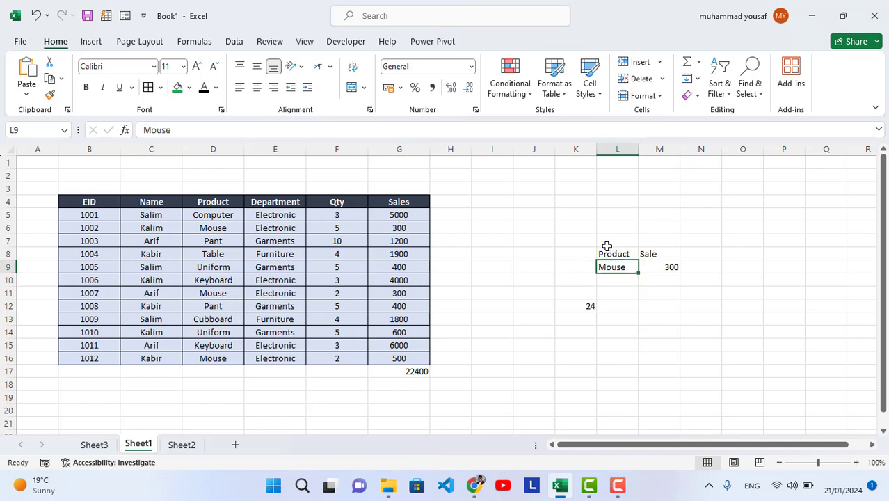
pyautogui.click(653, 261)
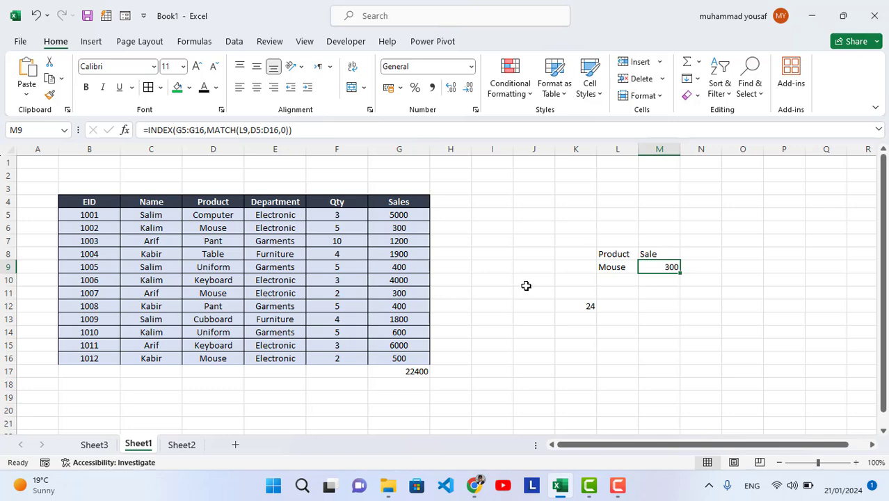
# Step: Consult the text functions listed on Sheet3, and go back to the Product and Sale cells on Sheet1
pyautogui.click(96, 444)
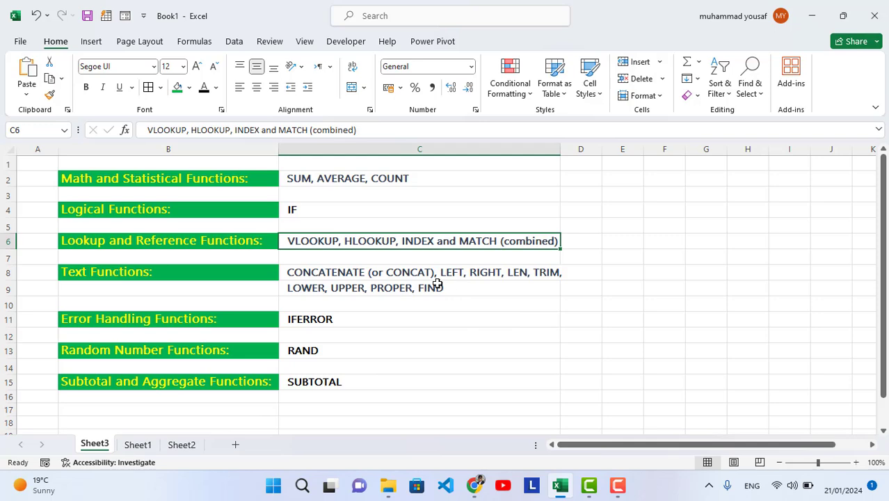
pyautogui.click(137, 445)
pyautogui.click(649, 292)
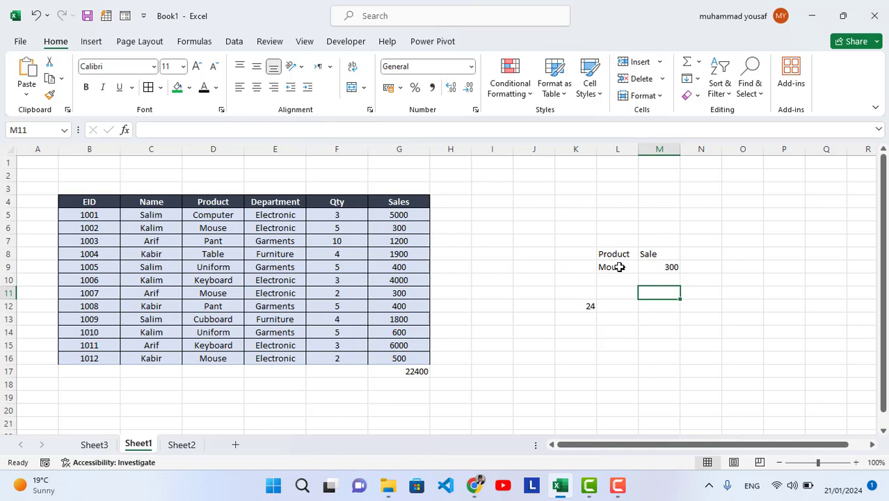
pyautogui.click(615, 254)
pyautogui.moveTo(649, 256); pyautogui.dragTo(669, 268)
# Step: Join the Product header in L8 and the Sale header in M8 with a CONCAT formula in O7, and check the formula
pyautogui.click(742, 238)
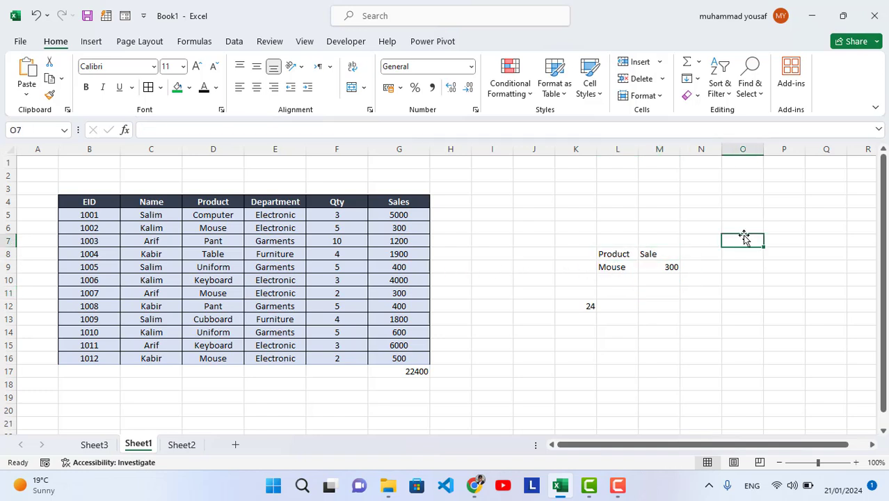
pyautogui.write('=con')
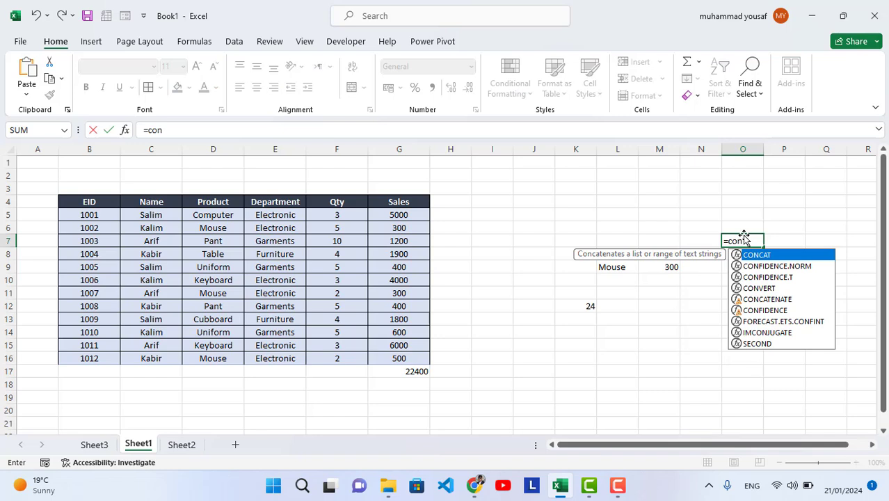
pyautogui.press('Return')
pyautogui.doubleClick(744, 239)
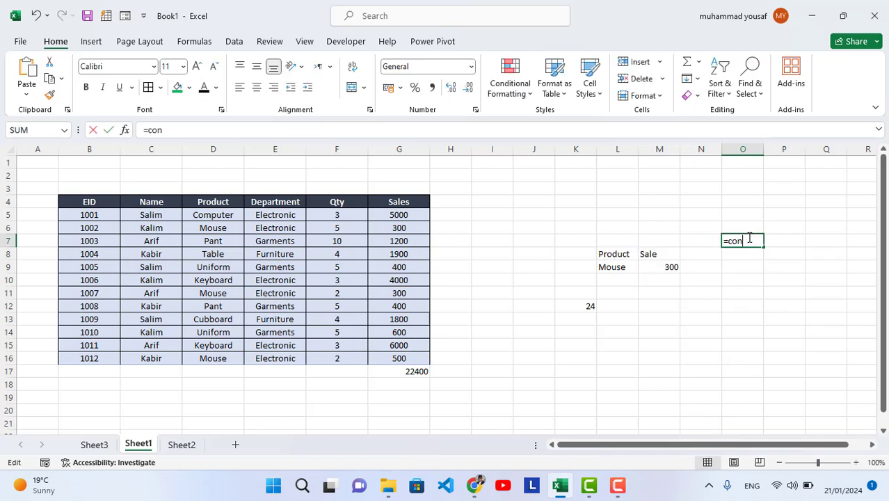
pyautogui.write('acc')
pyautogui.press('BackSpace')
pyautogui.press('BackSpace')
pyautogui.press('BackSpace')
pyautogui.write('c')
pyautogui.press('Tab')
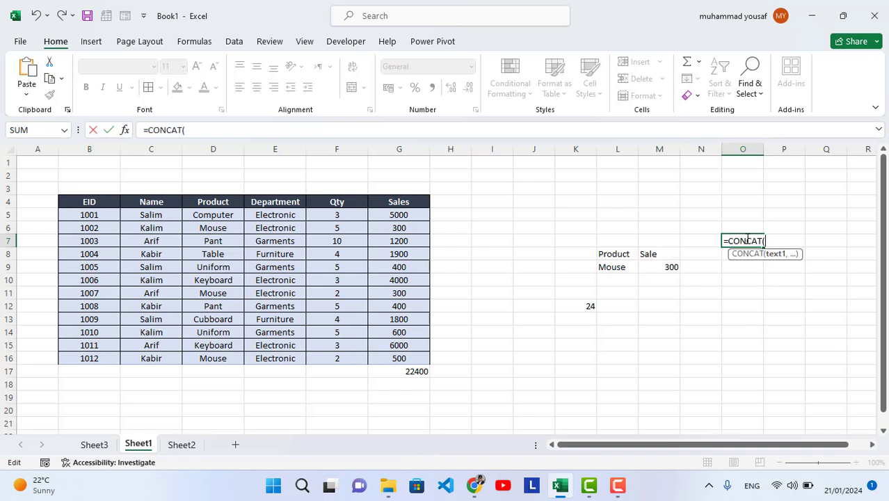
pyautogui.click(610, 253)
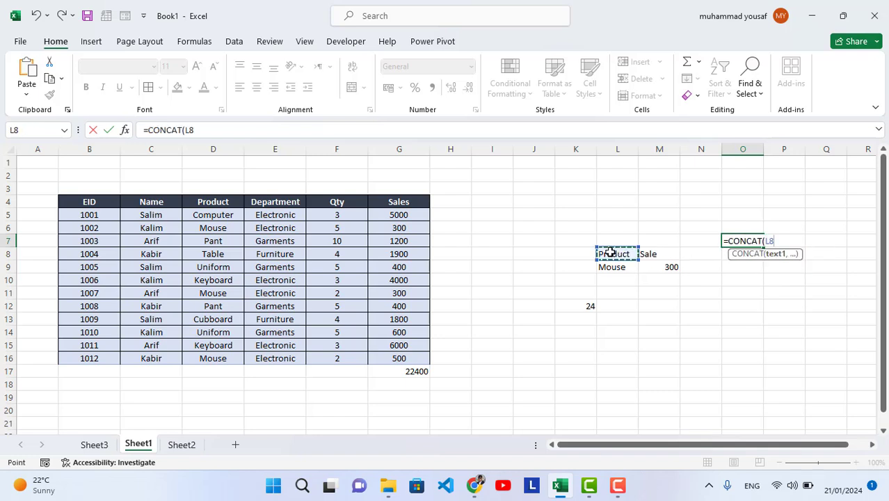
pyautogui.write(',')
pyautogui.click(647, 253)
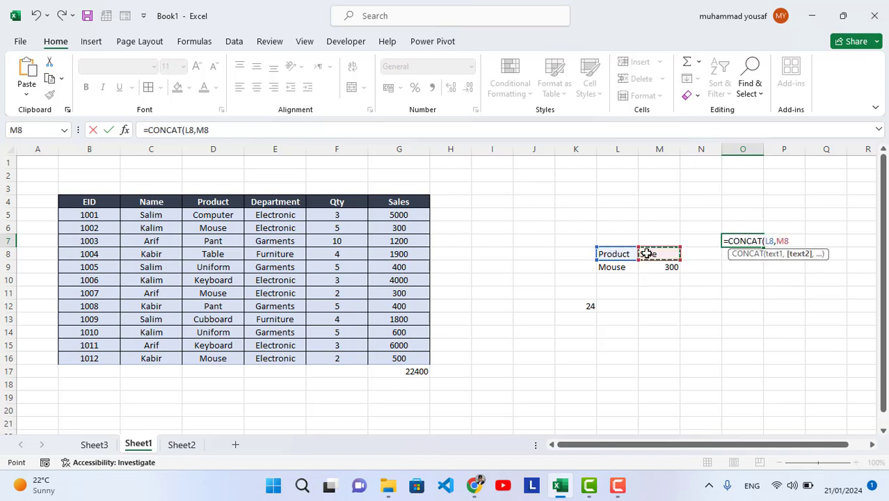
pyautogui.press('Return')
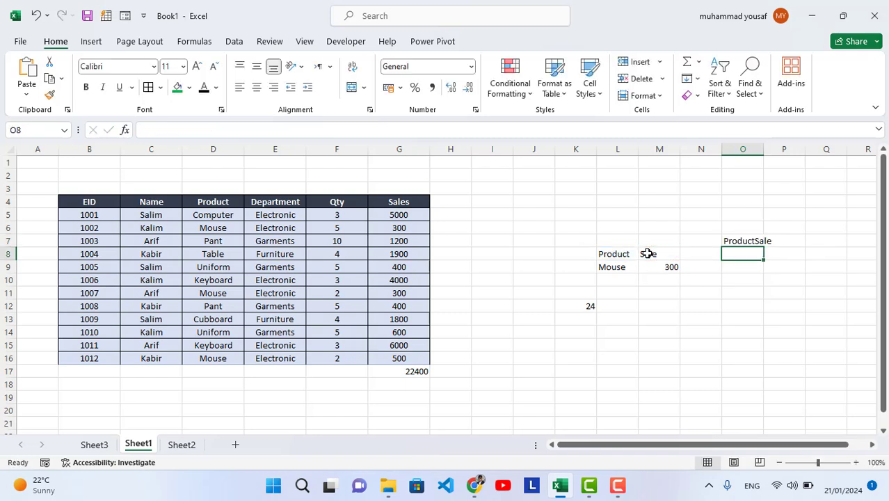
pyautogui.click(749, 241)
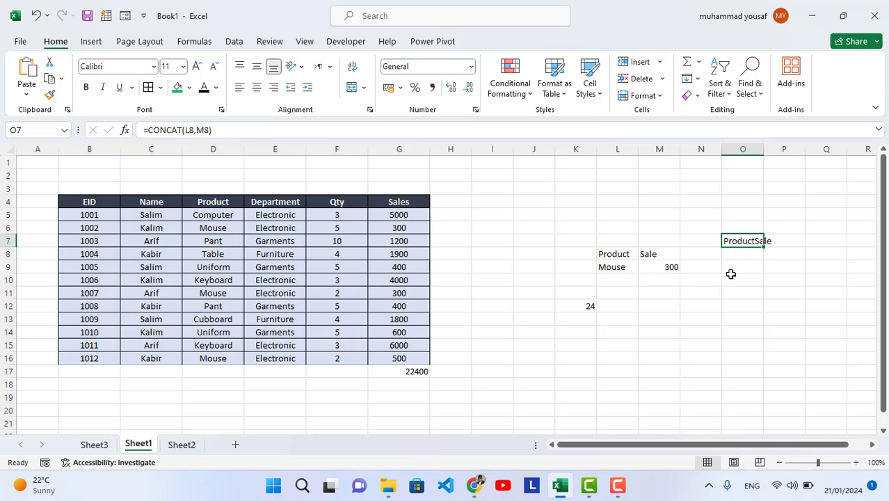
pyautogui.click(750, 294)
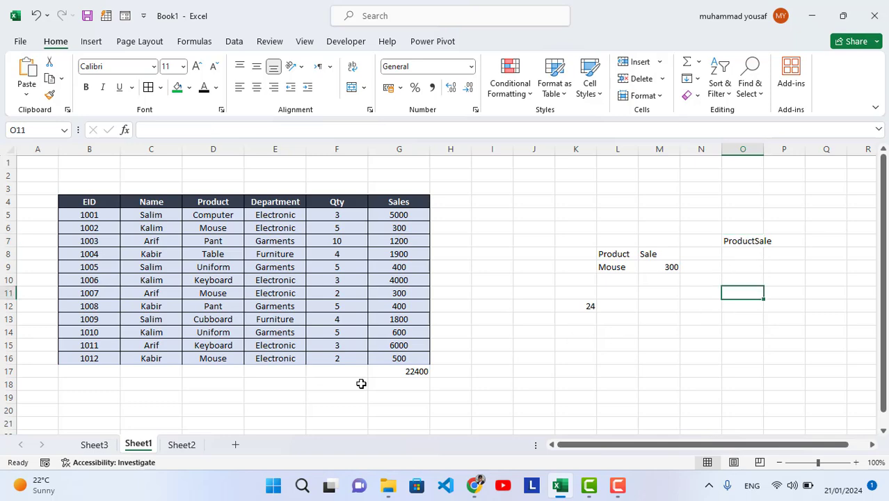
# Step: Consult the text functions on Sheet3, and extract the first 5 characters of O7 with a LEFT formula in P10 on Sheet1
pyautogui.click(95, 445)
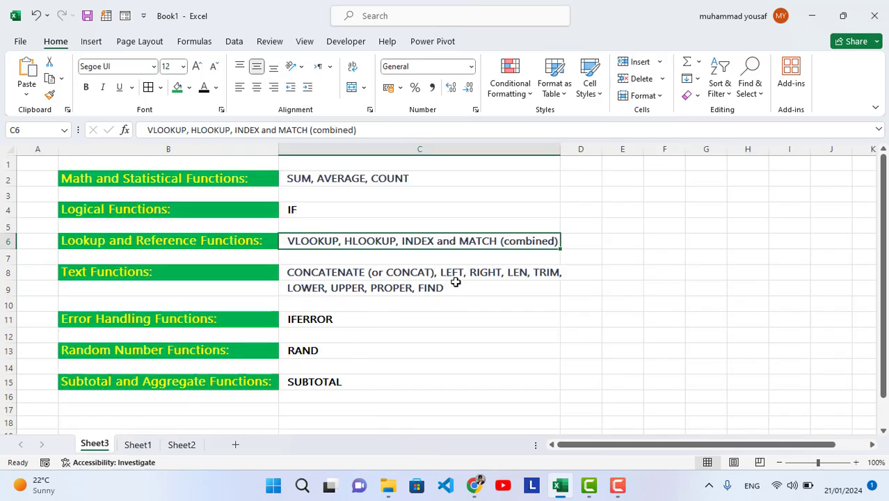
pyautogui.click(137, 444)
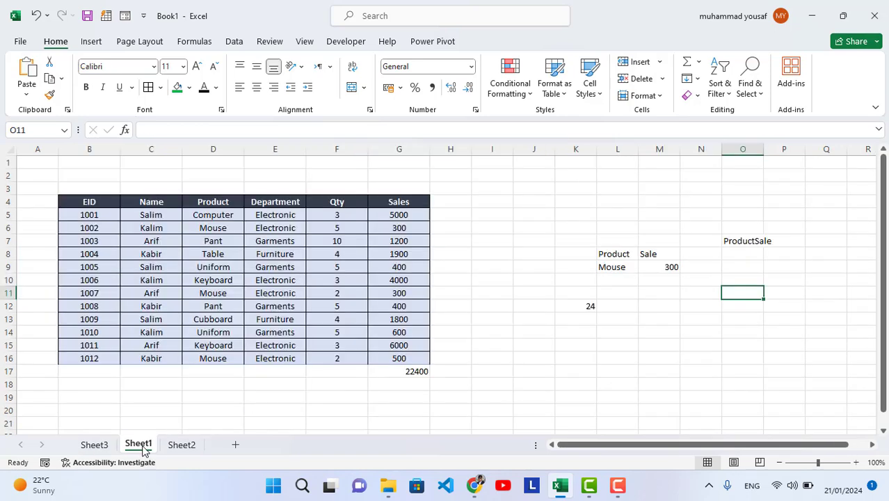
pyautogui.click(798, 276)
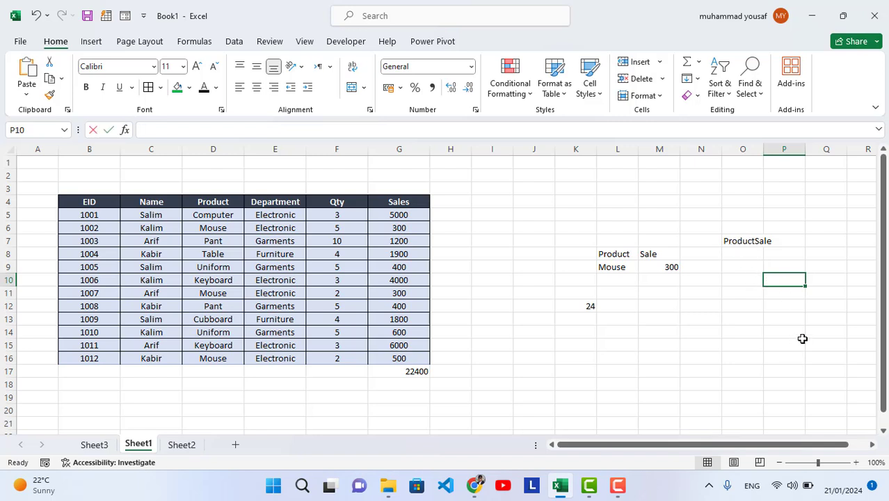
pyautogui.write('=left(')
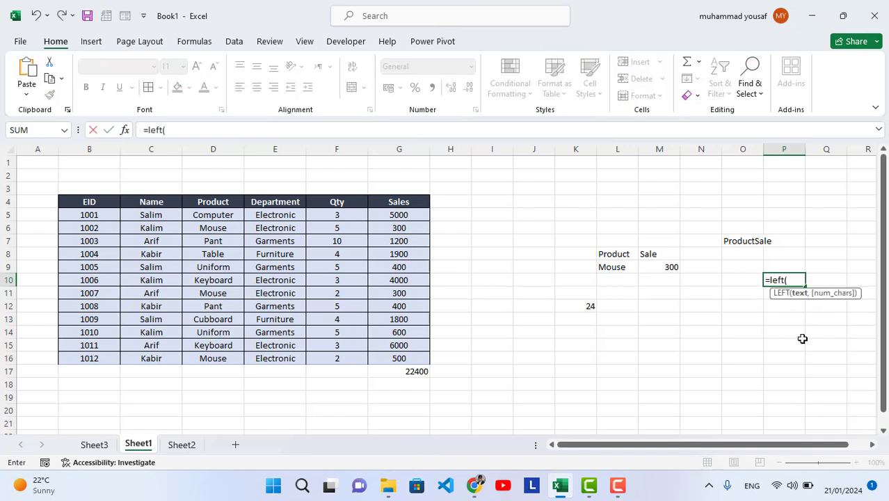
pyautogui.click(735, 242)
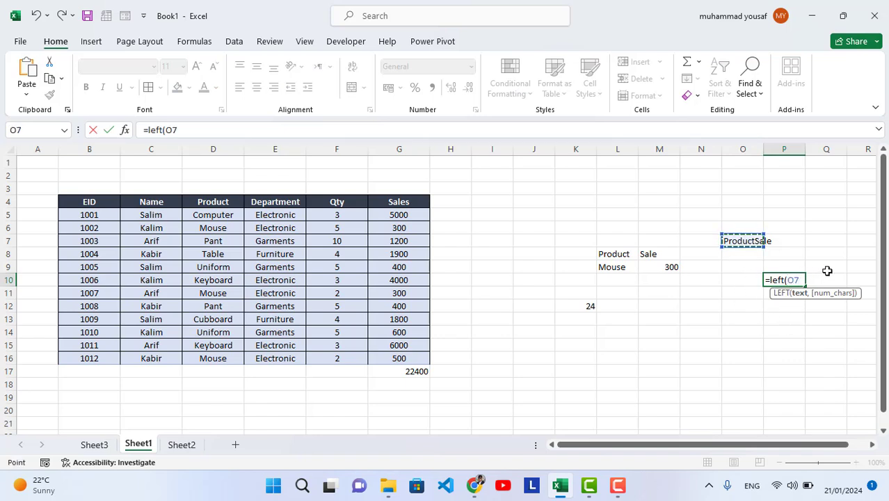
pyautogui.write(',5')
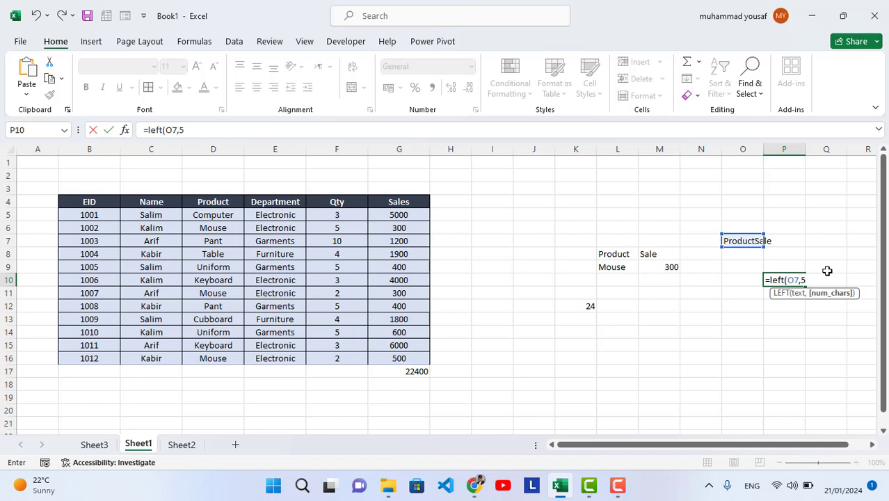
pyautogui.press('Return')
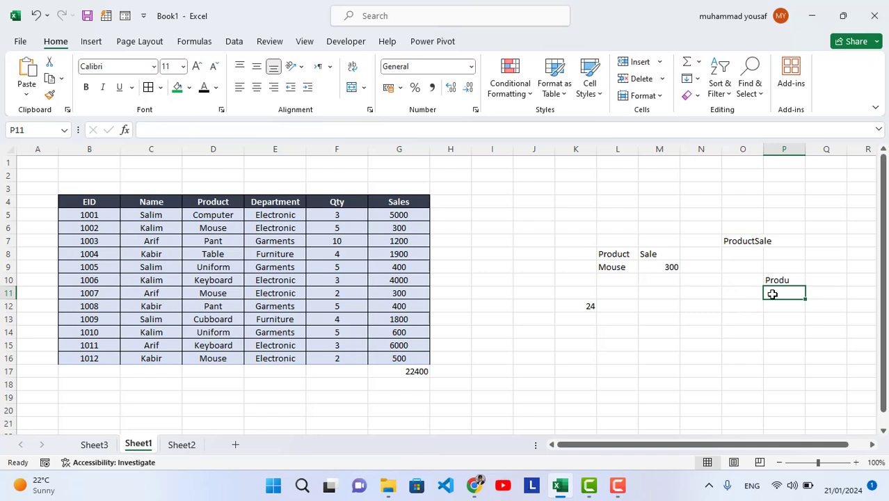
# Step: Extract the last 4 characters of O7 with a RIGHT formula in P11, and check the formula
pyautogui.write('=')
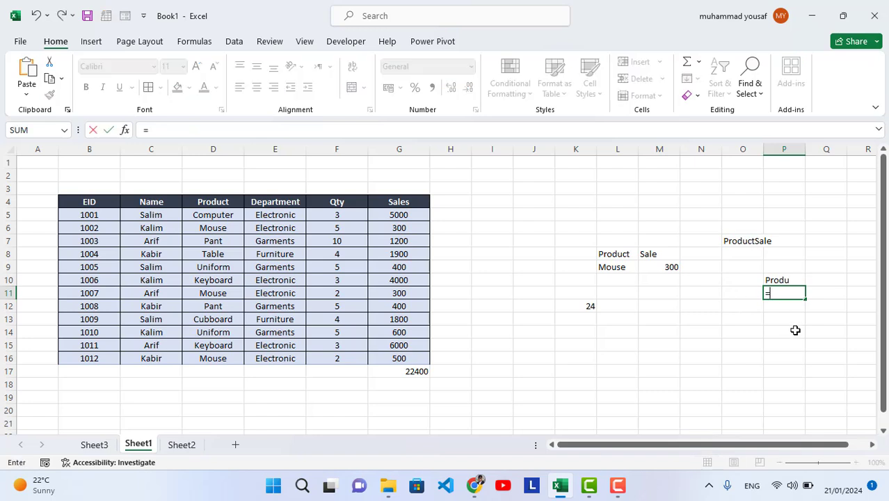
pyautogui.write('right')
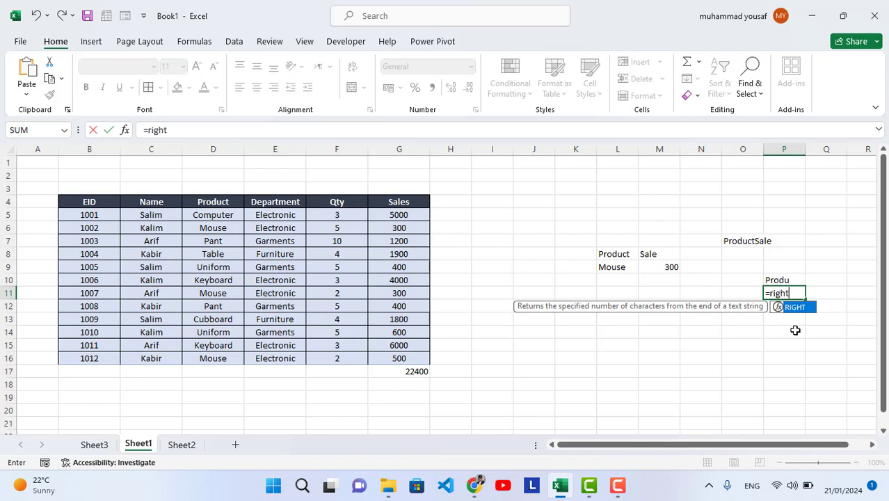
pyautogui.write('(')
pyautogui.click(747, 240)
pyautogui.write(',')
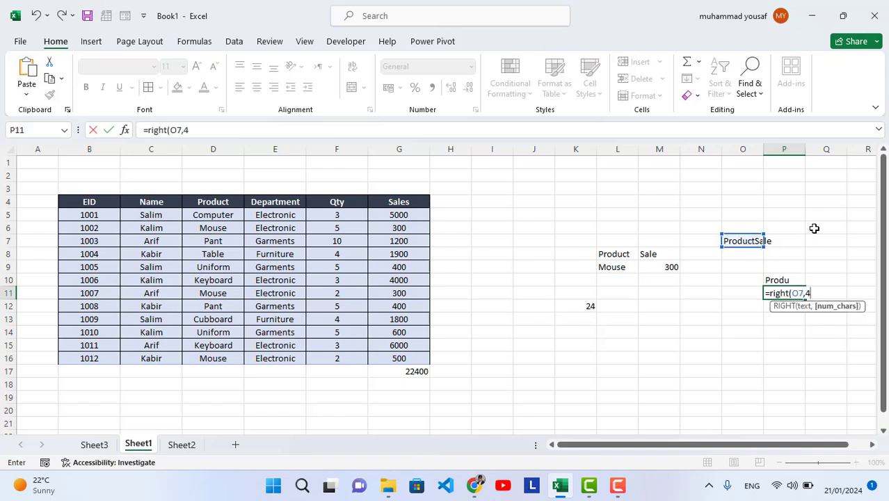
pyautogui.write('4)')
pyautogui.press('Return')
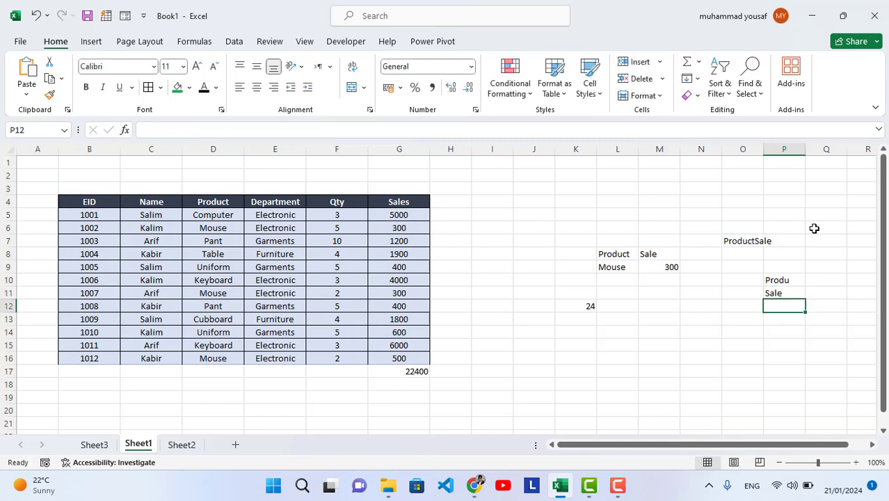
pyautogui.click(781, 293)
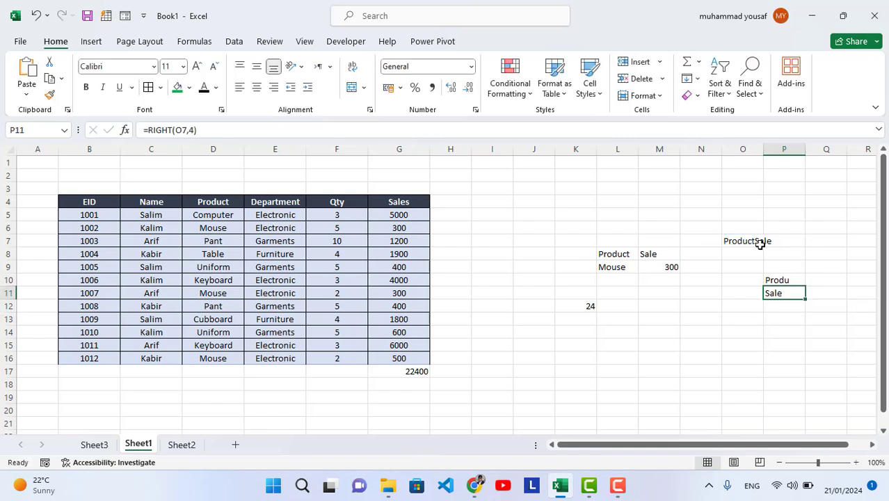
# Step: Consult the function list on Sheet3, and count the characters of M9 on Sheet2 with a LEN formula in M14
pyautogui.click(97, 447)
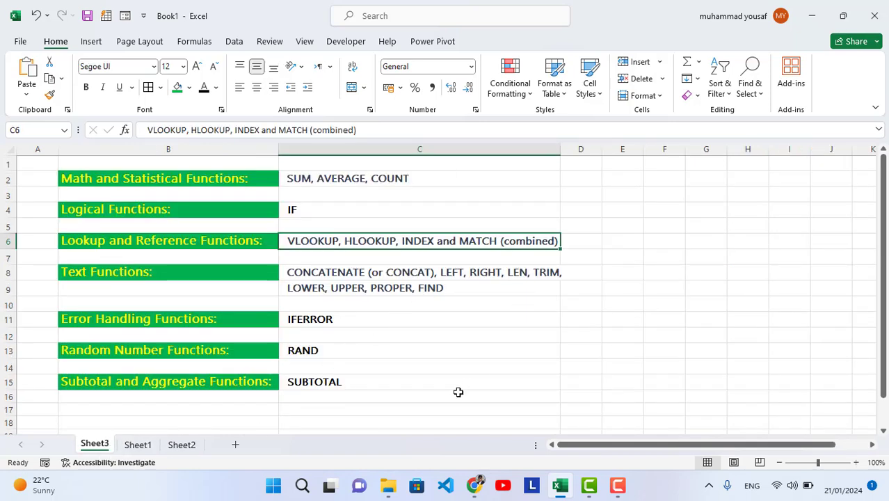
pyautogui.click(198, 446)
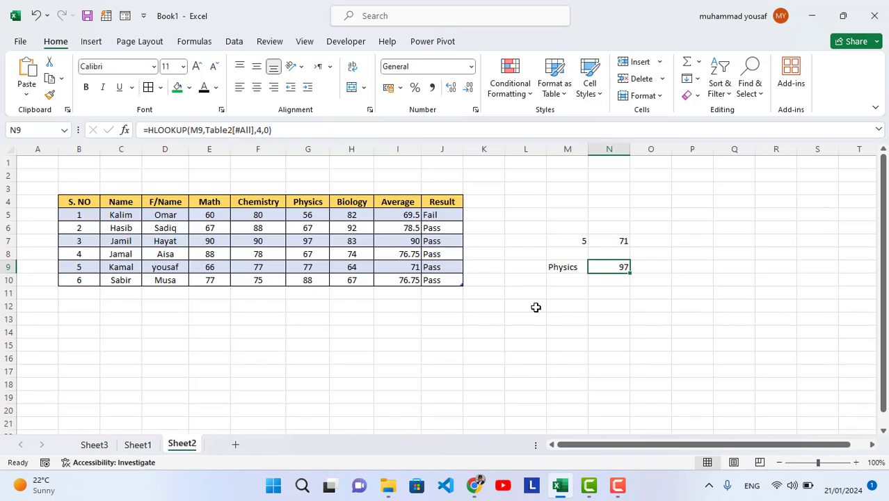
pyautogui.click(565, 331)
pyautogui.write('=len')
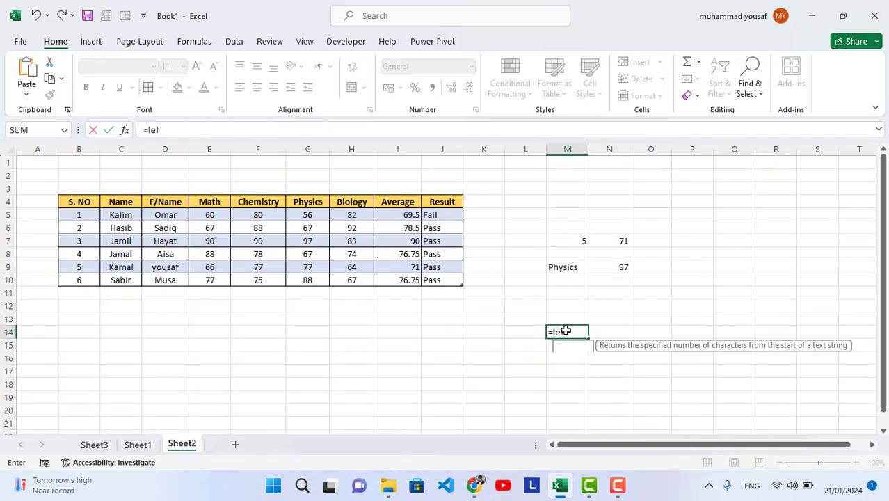
pyautogui.write('(')
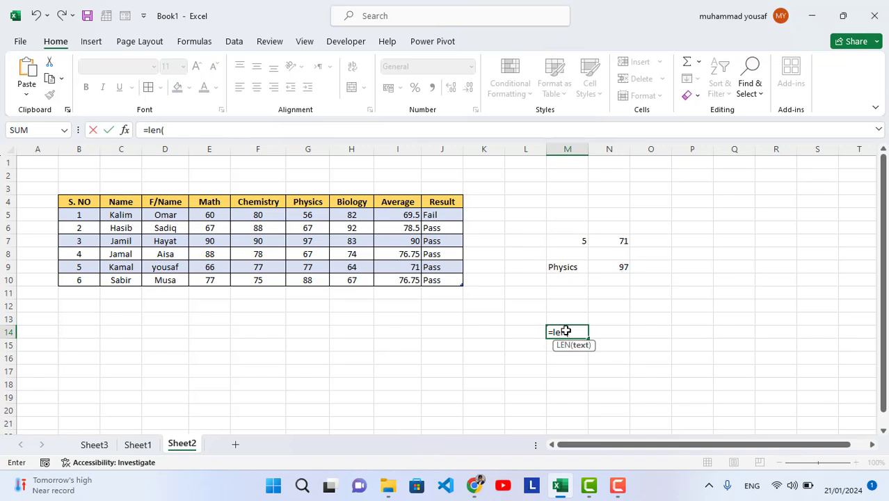
pyautogui.click(558, 265)
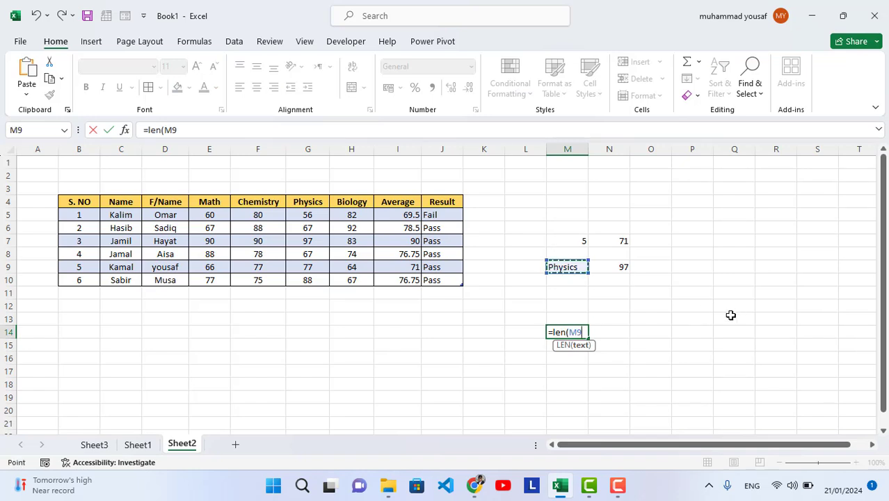
pyautogui.write(')')
pyautogui.press('Return')
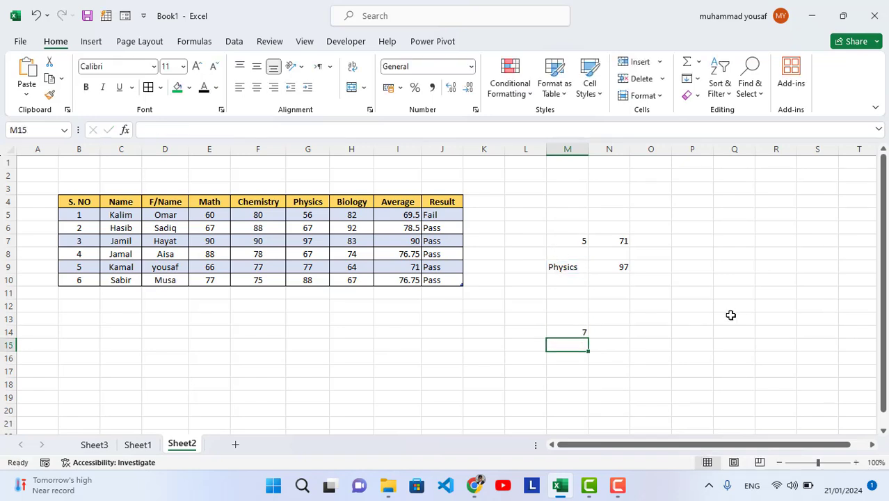
pyautogui.click(576, 268)
# Step: Add extra spaces before and inside the word Physics in M9 on Sheet2, and widen column M slightly
pyautogui.click(98, 445)
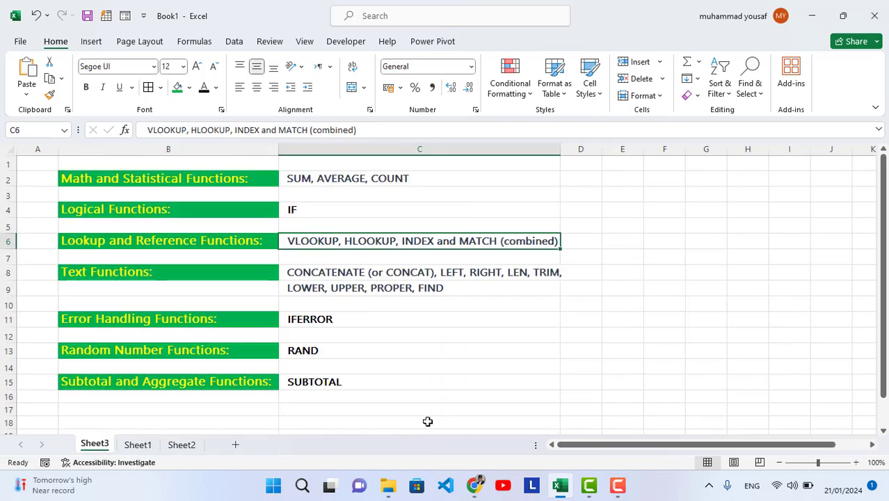
pyautogui.click(198, 445)
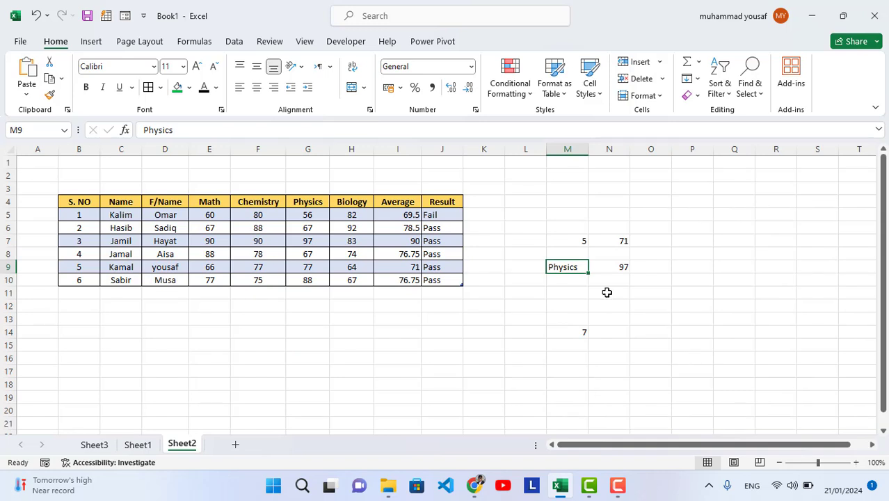
pyautogui.doubleClick(559, 268)
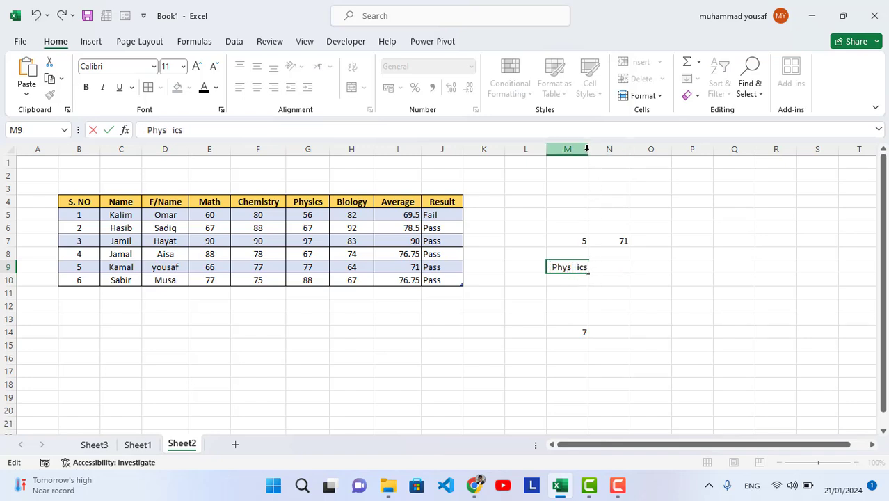
pyautogui.click(599, 187)
pyautogui.moveTo(590, 150); pyautogui.dragTo(602, 171)
pyautogui.click(547, 266)
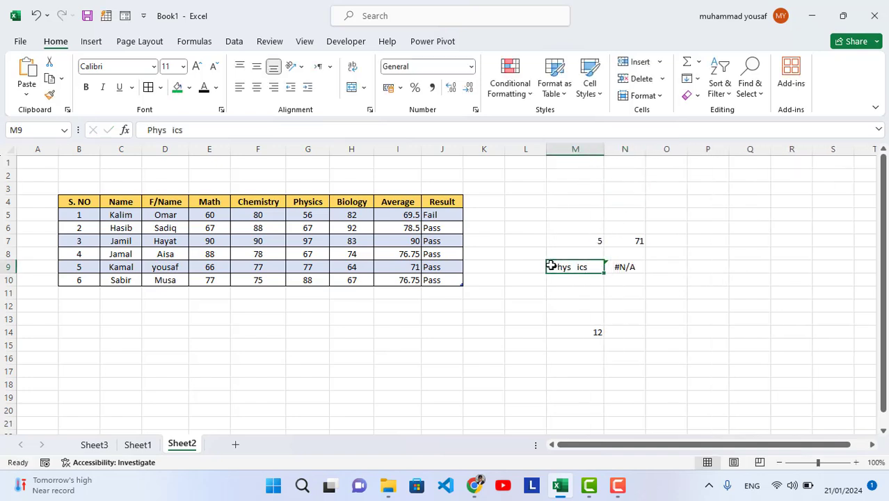
pyautogui.doubleClick(549, 266)
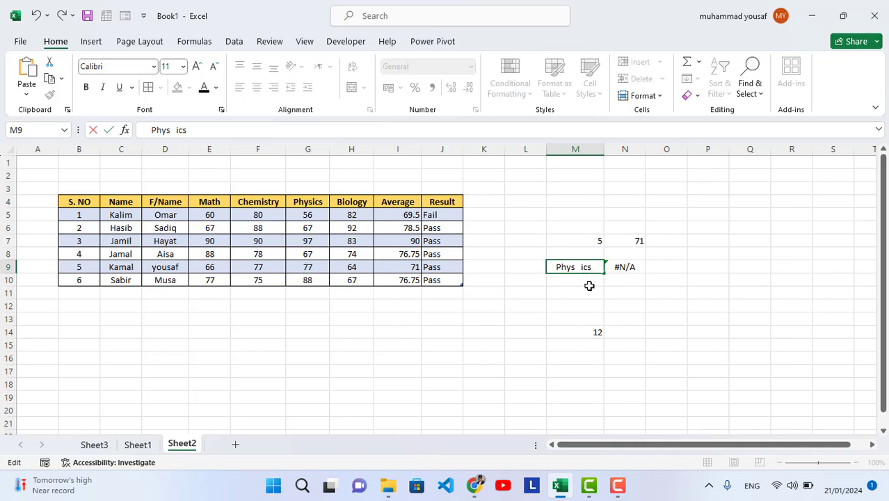
pyautogui.press('Return')
# Step: Remove the extra spaces from the M9 text with a TRIM formula in M13, and check the formula
pyautogui.click(581, 320)
pyautogui.write('=')
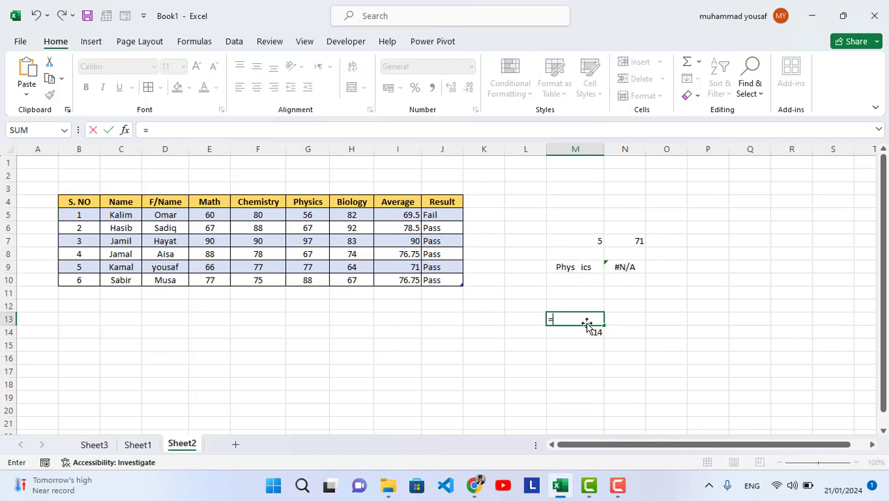
pyautogui.write('trim(')
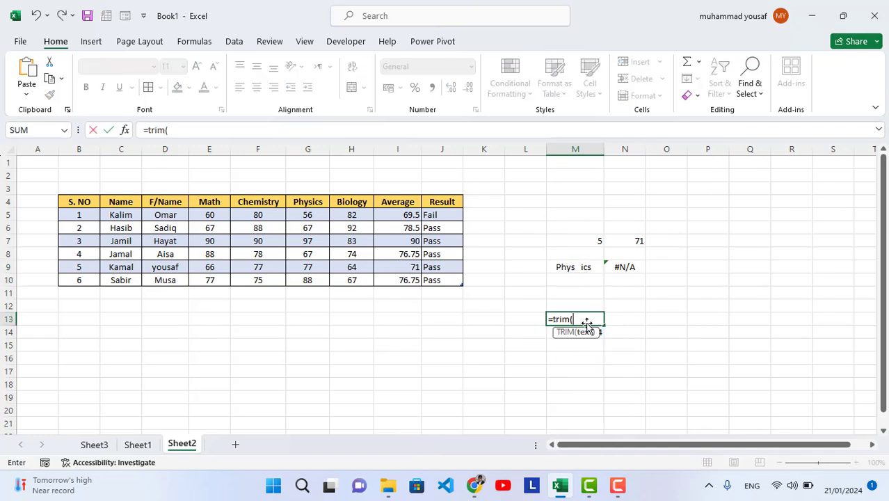
pyautogui.click(580, 271)
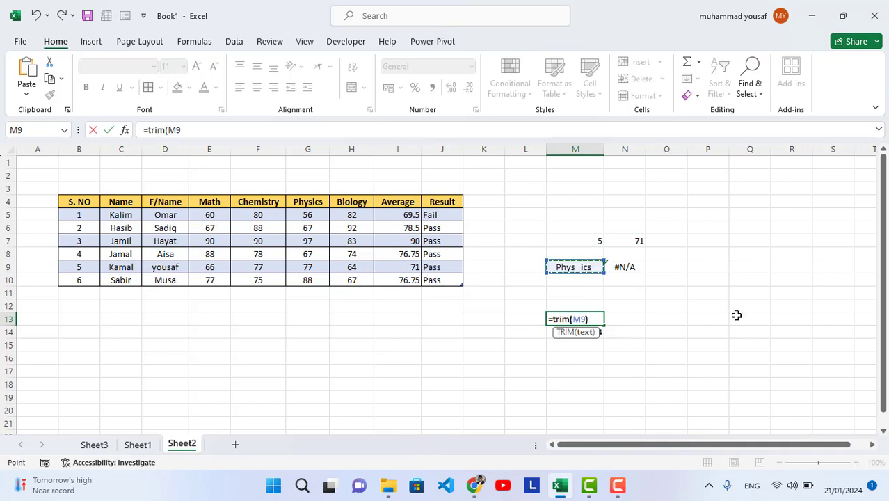
pyautogui.press('Return')
pyautogui.click(567, 319)
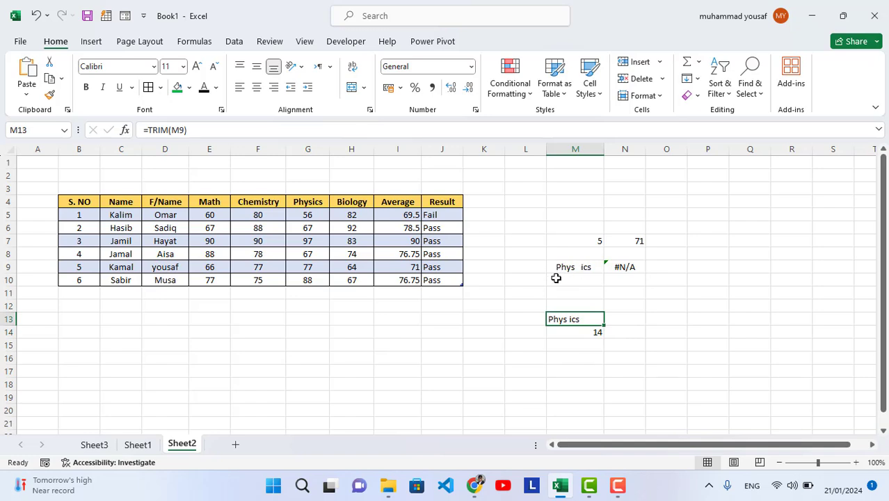
# Step: Consult the function list on Sheet3, and convert the M13 text on Sheet2 to capitals with an UPPER formula in O13
pyautogui.click(94, 444)
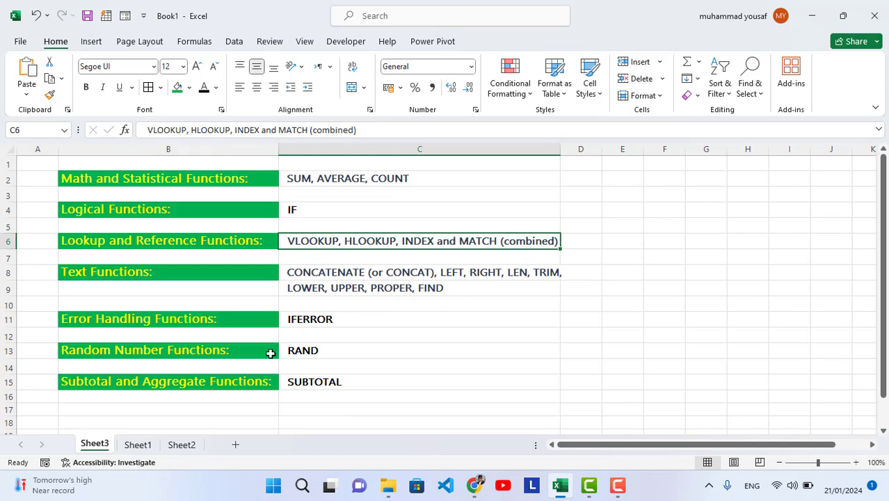
pyautogui.click(178, 445)
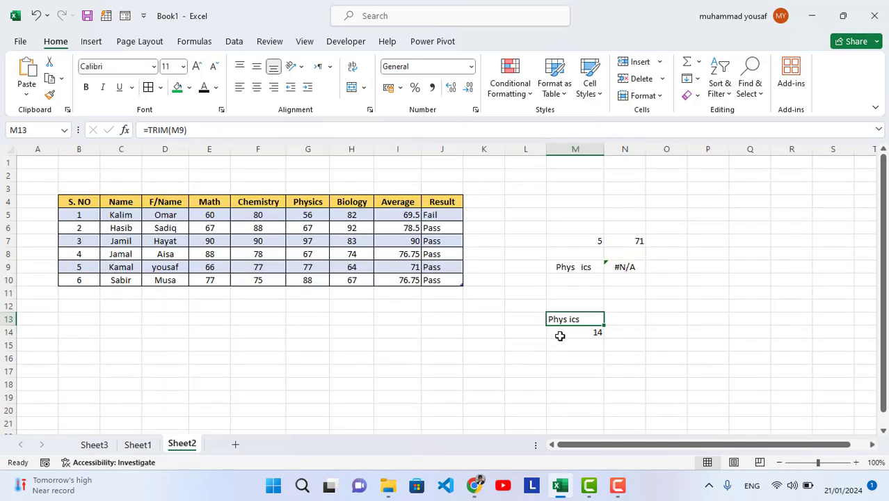
pyautogui.click(666, 320)
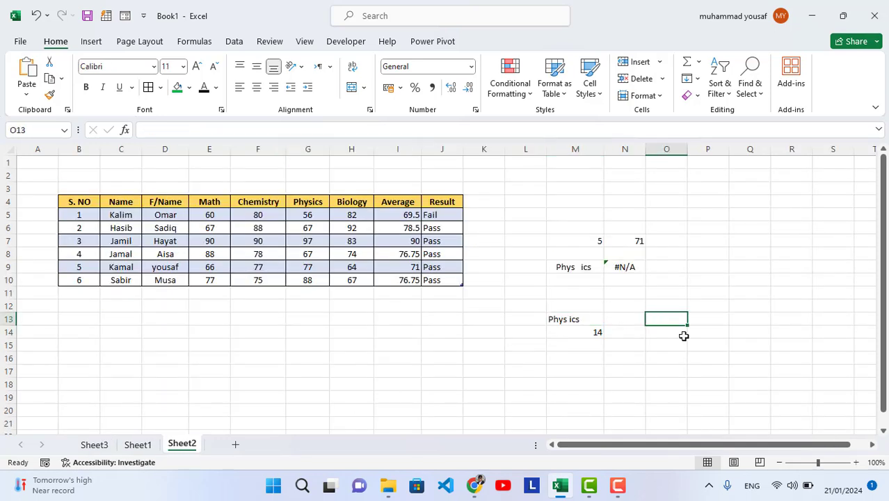
pyautogui.write('=upp')
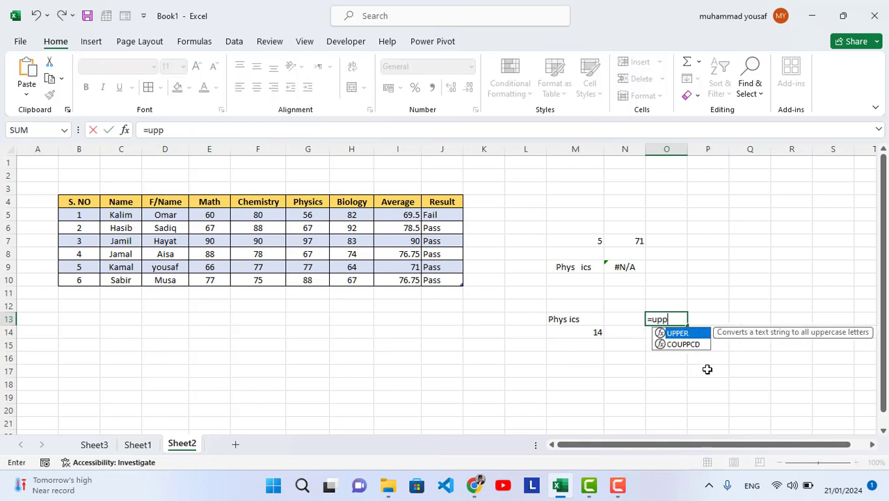
pyautogui.press('Tab')
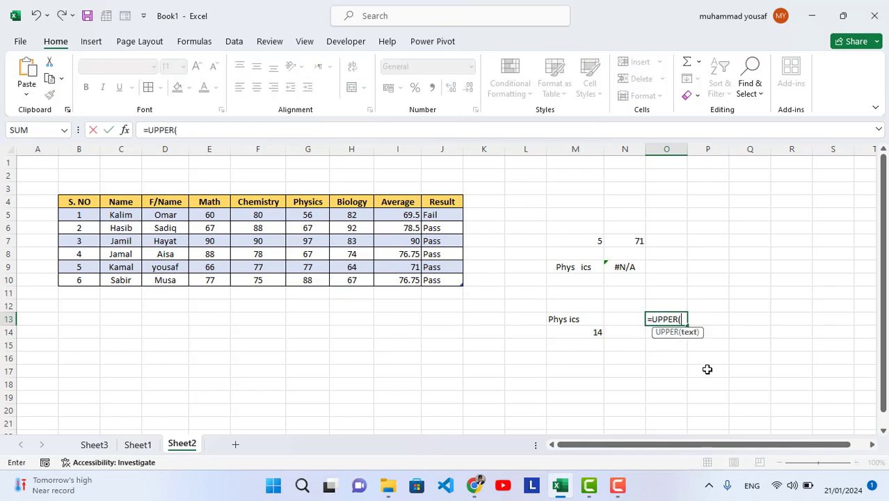
pyautogui.click(574, 319)
pyautogui.press('Return')
# Step: Convert the O13 text to small letters with a LOWER formula in O16
pyautogui.click(660, 357)
pyautogui.write('=lowe')
pyautogui.press('Tab')
pyautogui.click(665, 319)
pyautogui.press('Return')
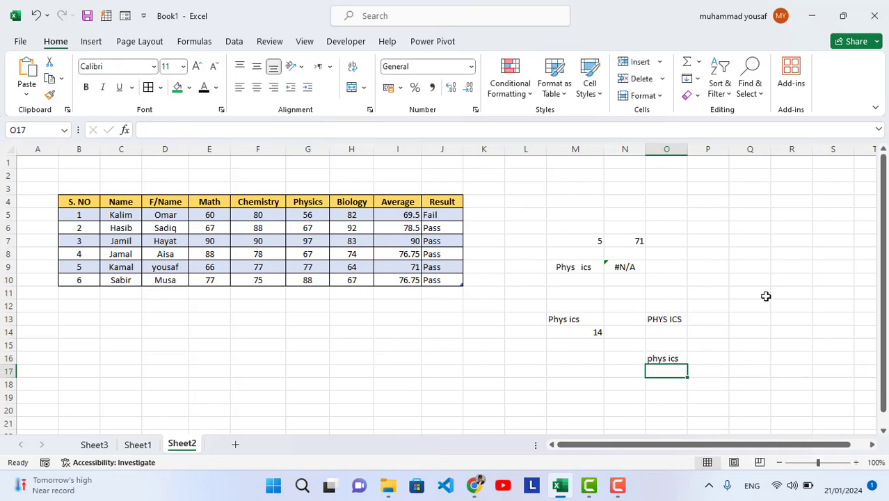
# Step: Capitalize the first letter of each word of the O16 text with a PROPER formula in P16
pyautogui.click(707, 358)
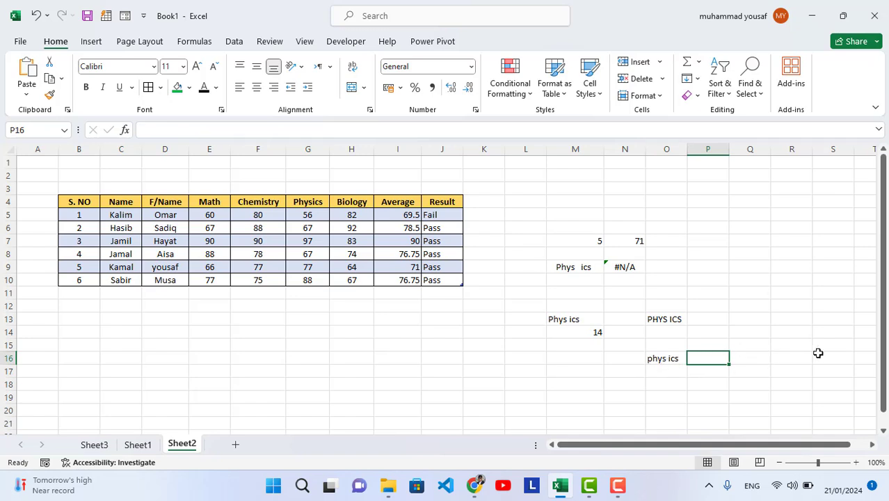
pyautogui.write('=prop')
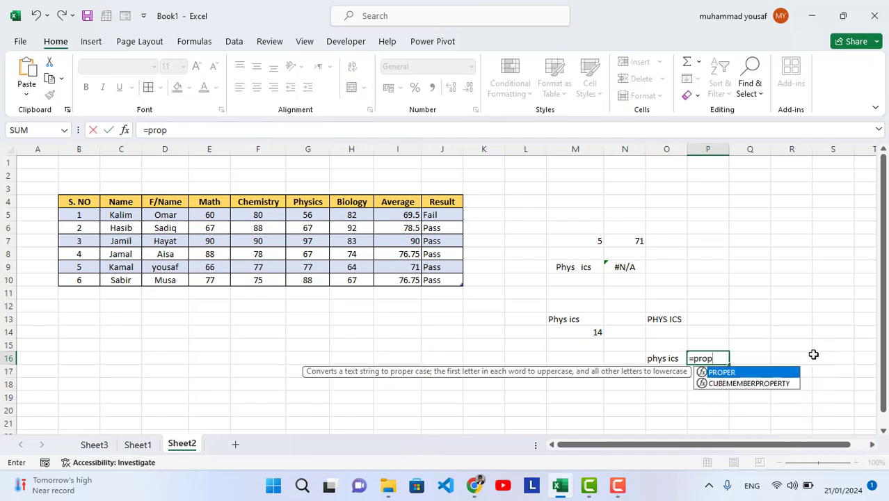
pyautogui.press('Tab')
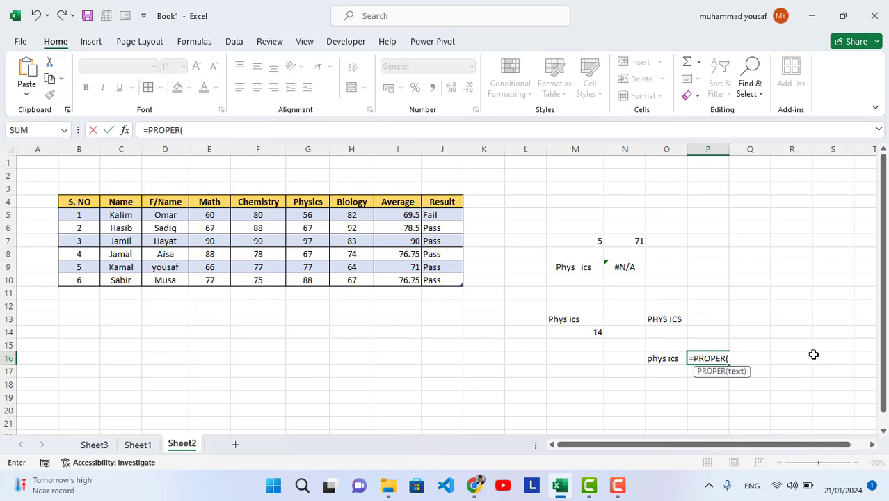
pyautogui.click(670, 359)
pyautogui.write(')')
pyautogui.press('Return')
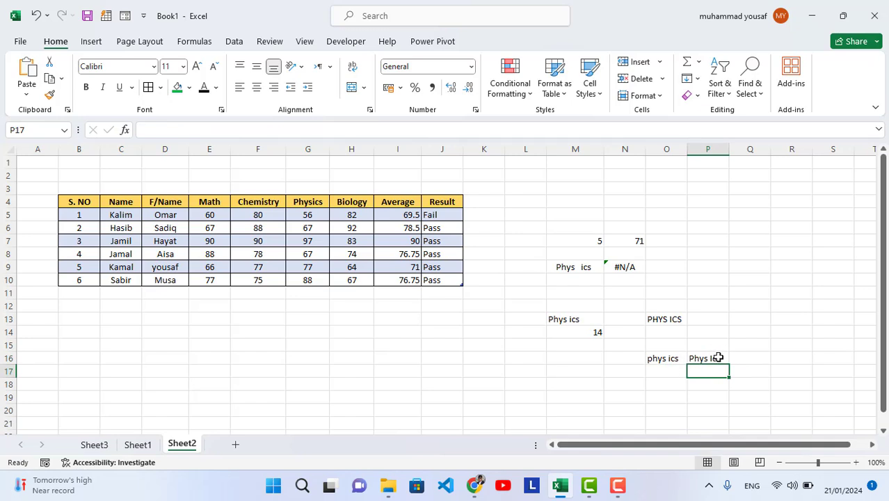
# Step: Consult the text functions listed on Sheet3, and locate the word FIND within C9 using the formula =FIND("FIND", C9) in F10
pyautogui.click(94, 444)
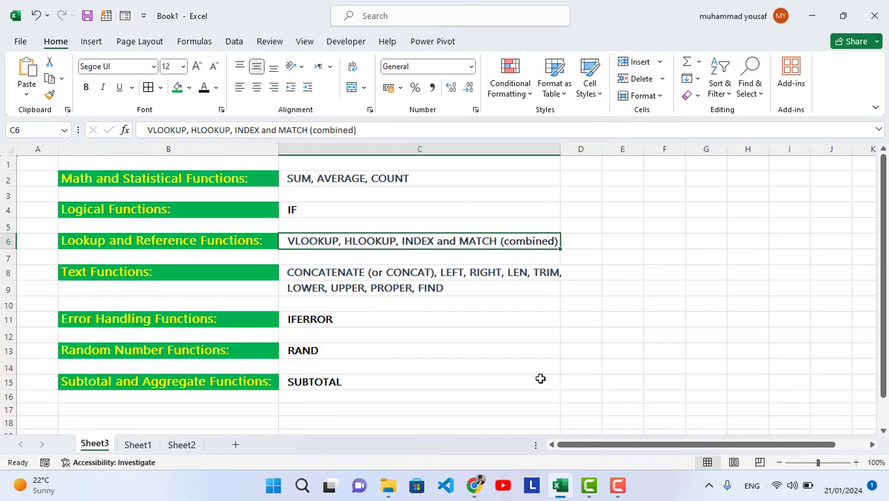
pyautogui.click(383, 288)
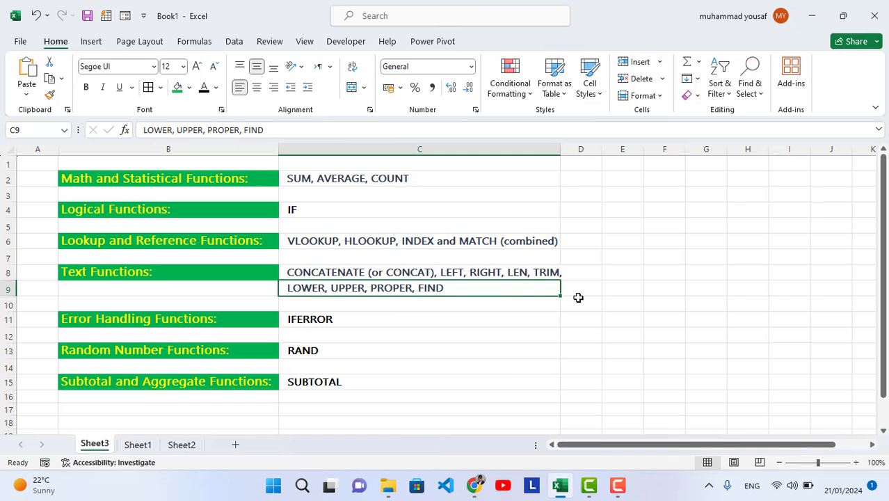
pyautogui.click(445, 273)
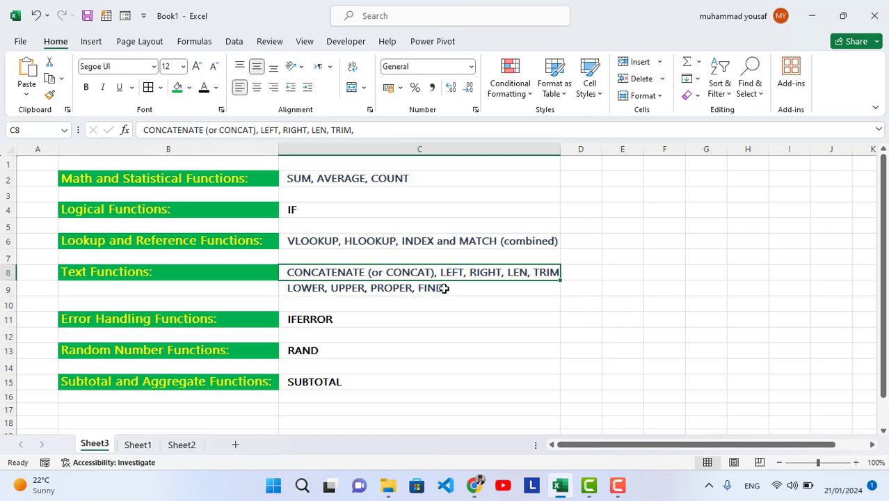
pyautogui.click(415, 288)
pyautogui.click(662, 303)
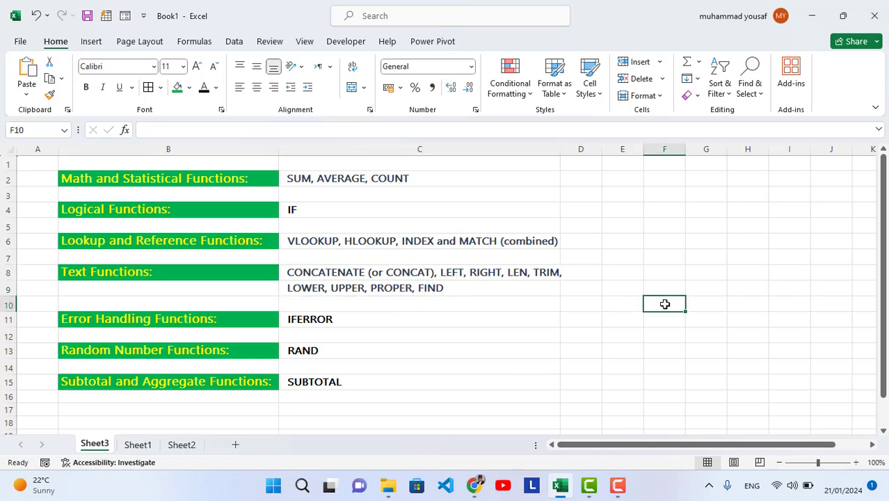
pyautogui.write('=FIND')
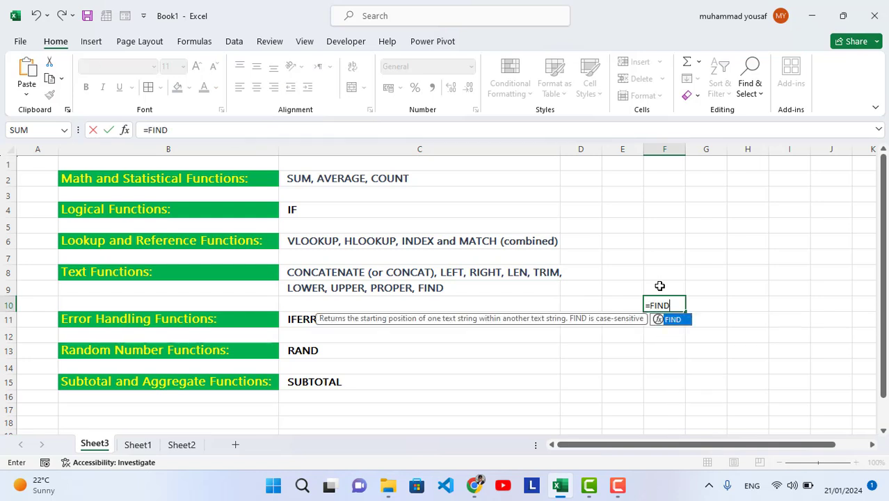
pyautogui.write('(')
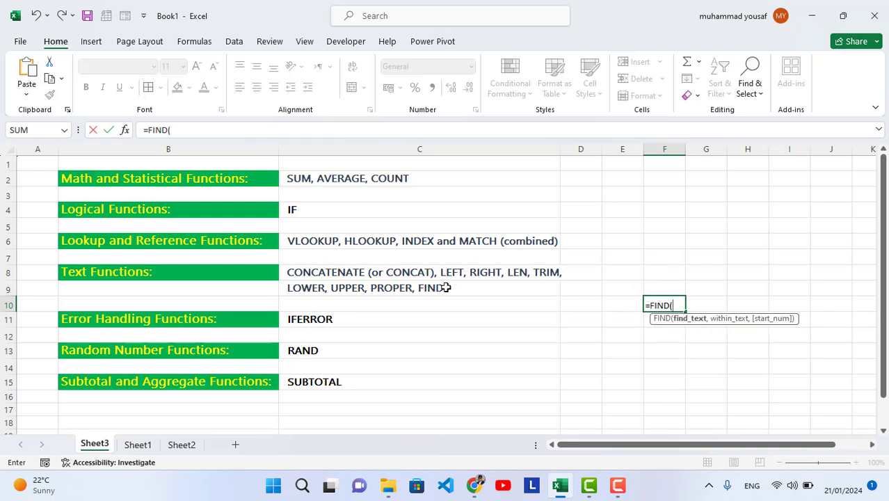
pyautogui.click(409, 288)
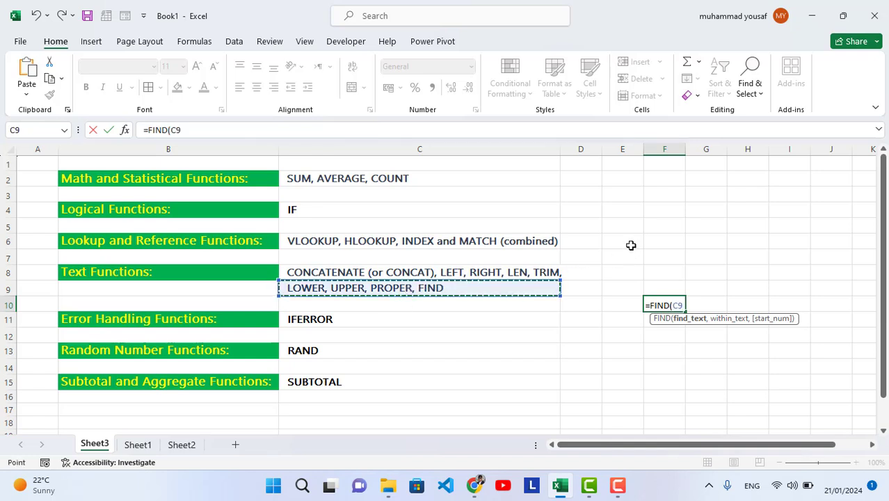
pyautogui.press('BackSpace')
pyautogui.press('BackSpace')
pyautogui.write('"FIND",')
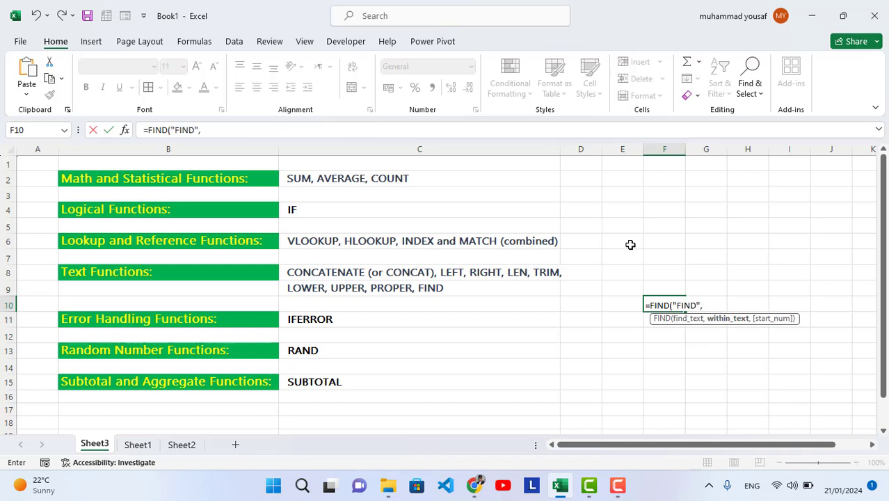
pyautogui.click(456, 286)
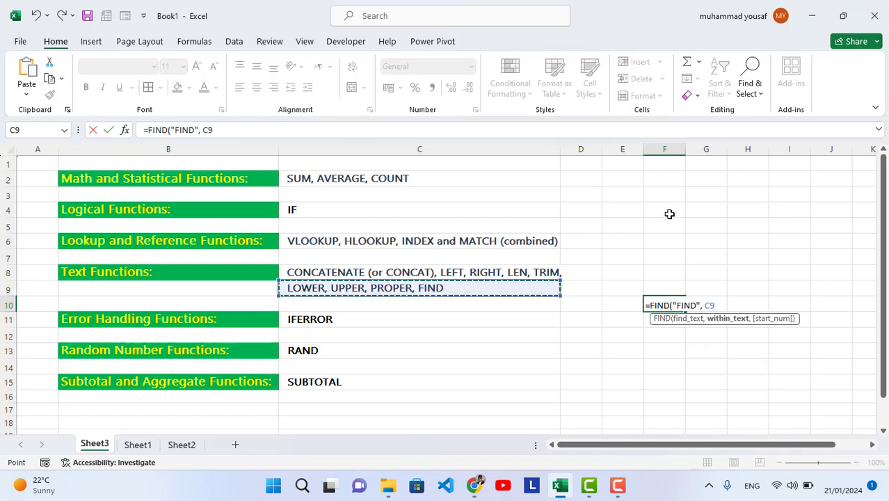
pyautogui.write(')')
pyautogui.press('Return')
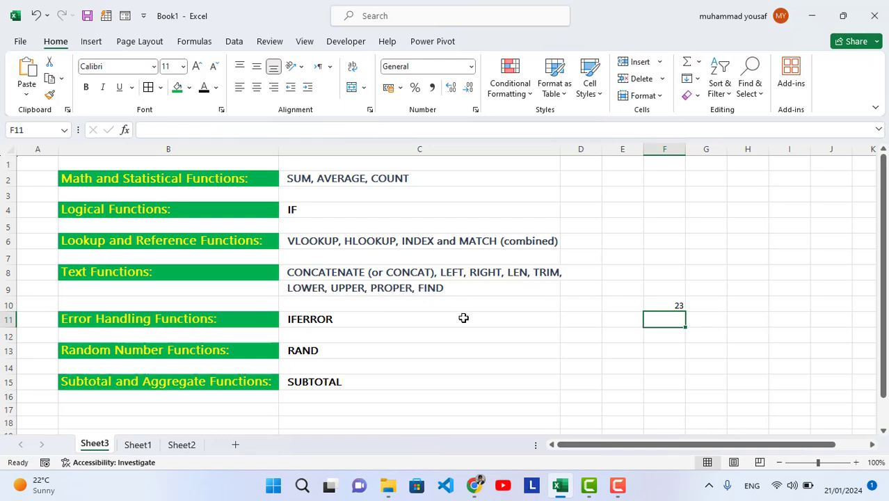
# Step: Check the FIND formula in F10 and clear the cell
pyautogui.click(675, 304)
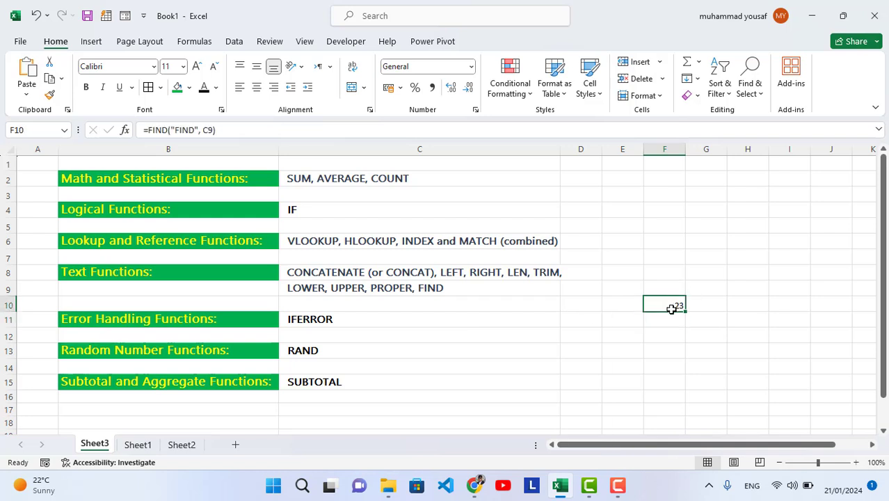
pyautogui.press('Delete')
pyautogui.click(669, 319)
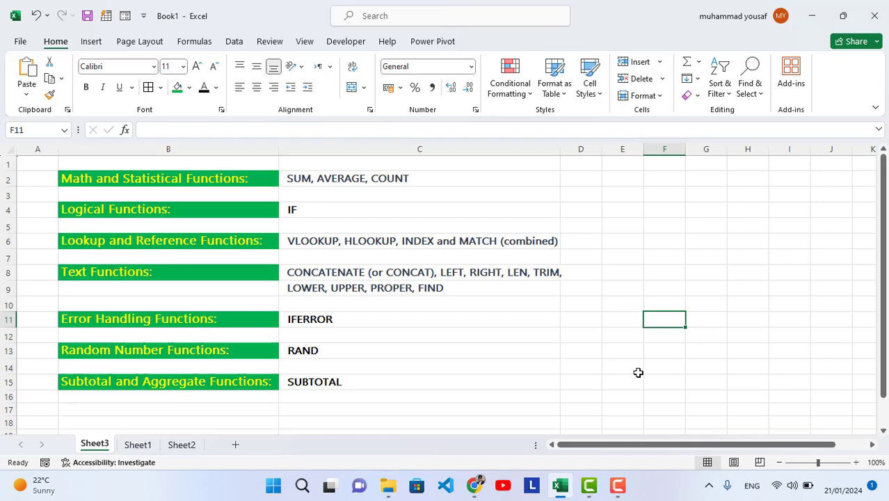
pyautogui.click(707, 302)
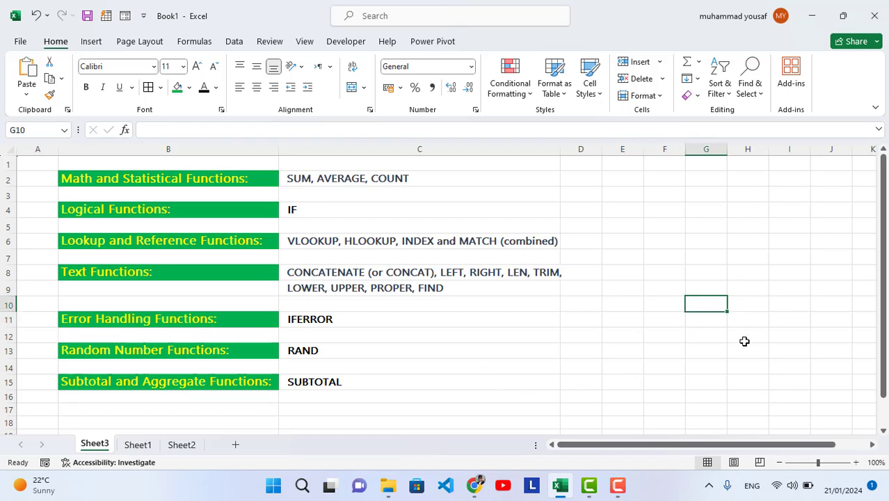
pyautogui.write('IFE')
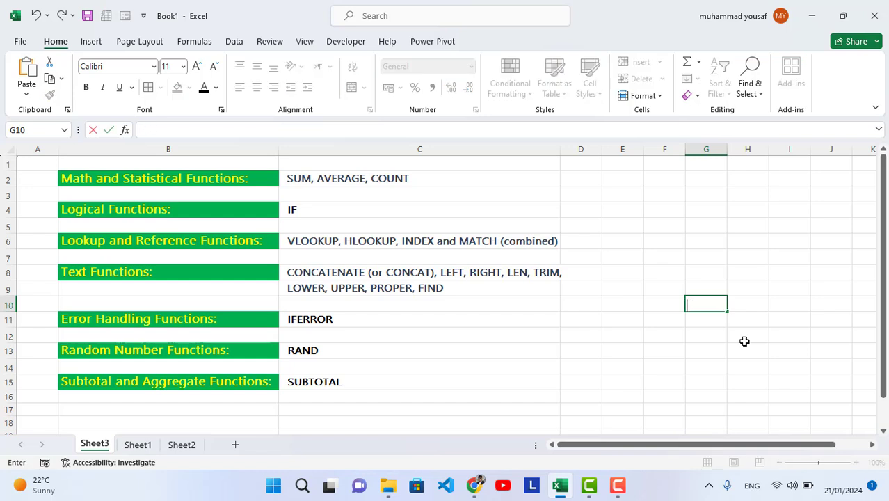
pyautogui.write('=IFE')
pyautogui.press('Tab')
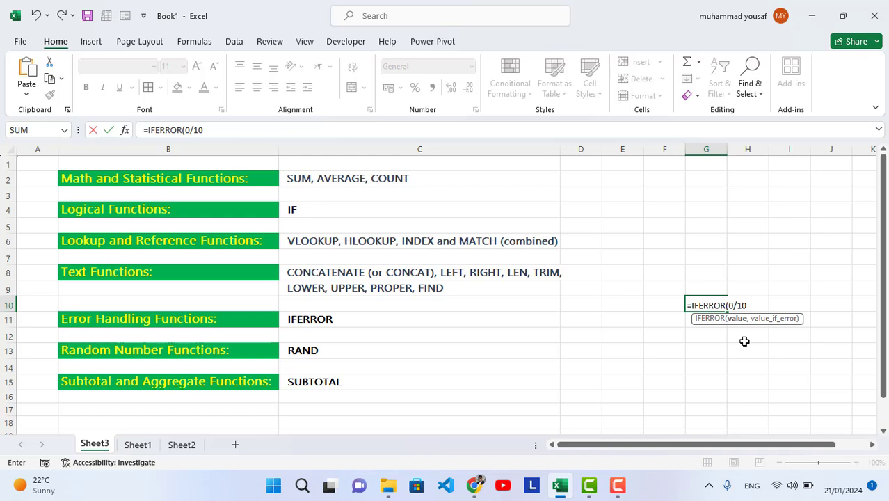
pyautogui.press('BackSpace')
pyautogui.press('BackSpace')
pyautogui.press('BackSpace')
pyautogui.press('BackSpace')
pyautogui.press('BackSpace')
pyautogui.press('BackSpace')
pyautogui.press('BackSpace')
pyautogui.press('BackSpace')
pyautogui.press('BackSpace')
pyautogui.press('BackSpace')
pyautogui.press('BackSpace')
pyautogui.press('BackSpace')
# Step: Enter the division =0/10 in G10, and replace it with =10/0 as an error example
pyautogui.write('=0')
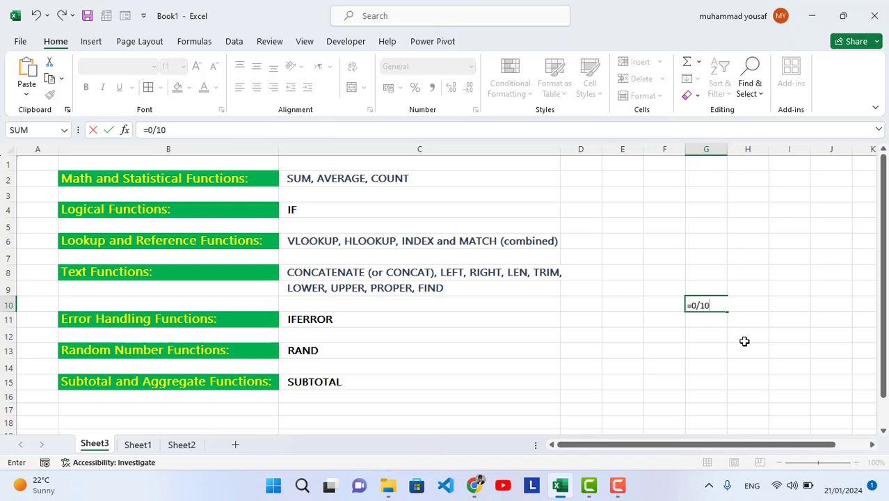
pyautogui.press('Return')
pyautogui.doubleClick(719, 305)
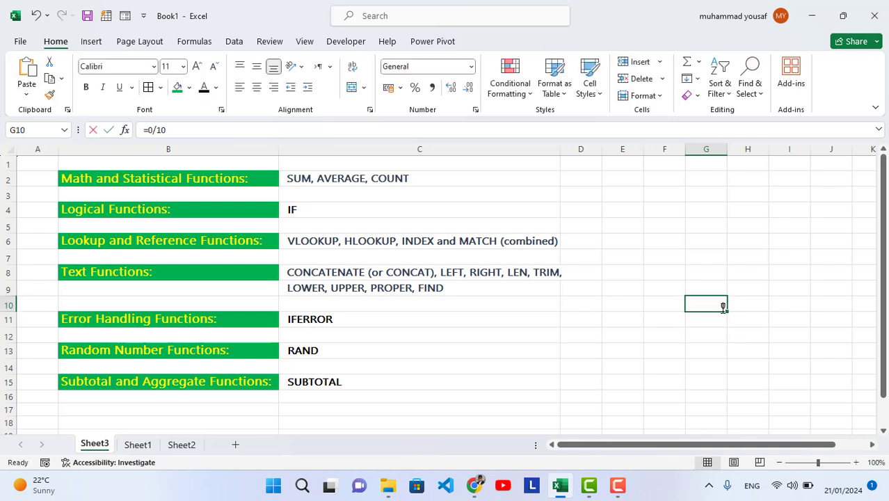
pyautogui.press('BackSpace')
pyautogui.press('BackSpace')
pyautogui.press('BackSpace')
pyautogui.write('10/0')
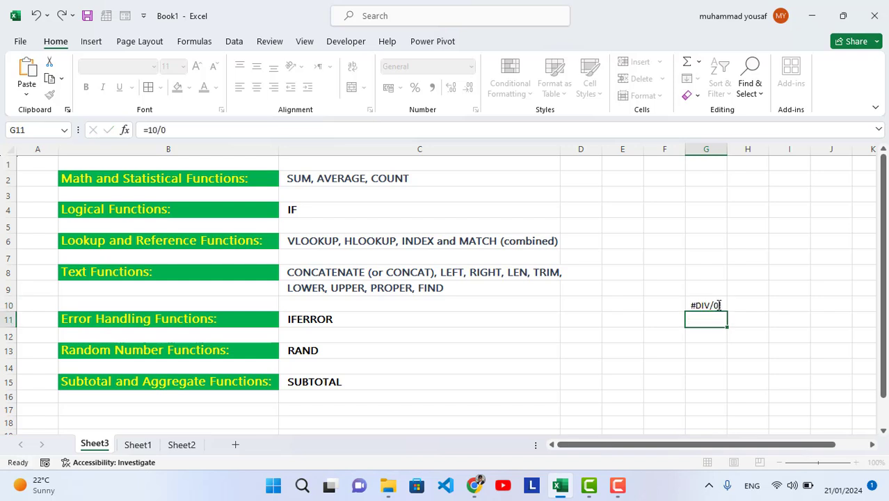
pyautogui.press('Return')
pyautogui.click(716, 305)
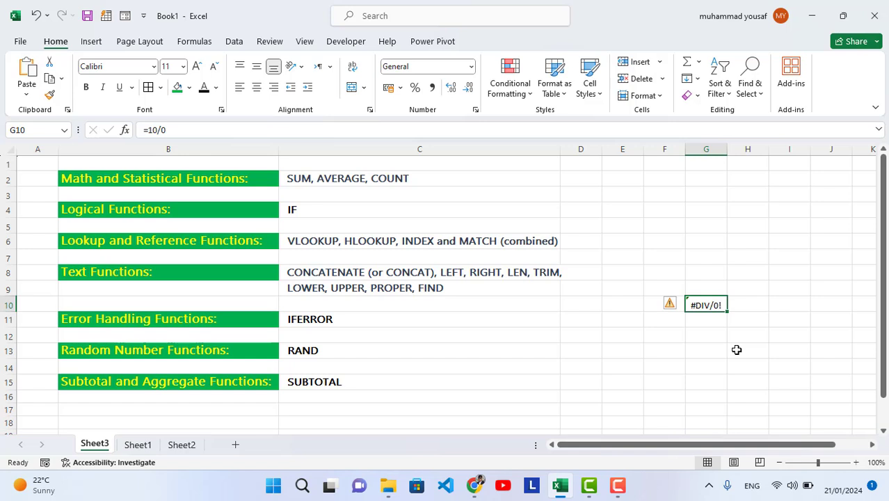
# Step: Handle the G10 error with the formula =IFERROR(G10, "Error") in G12, and check the formula
pyautogui.click(713, 335)
pyautogui.write('=')
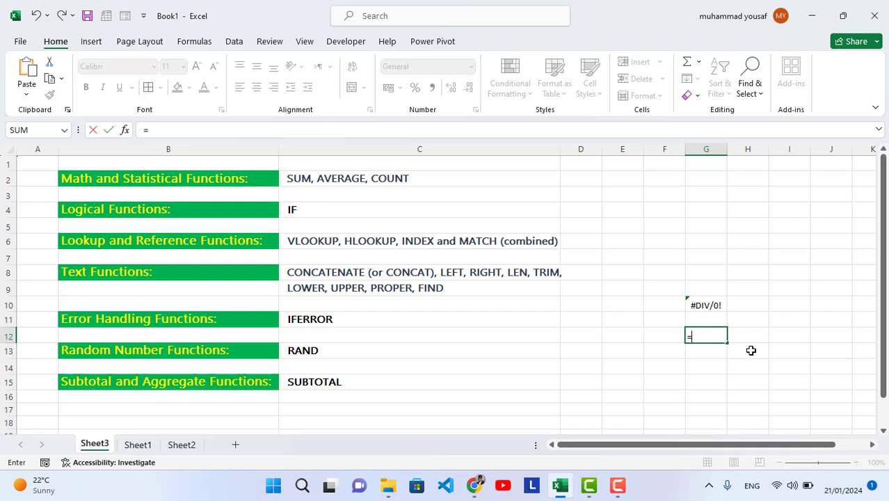
pyautogui.write('IFE')
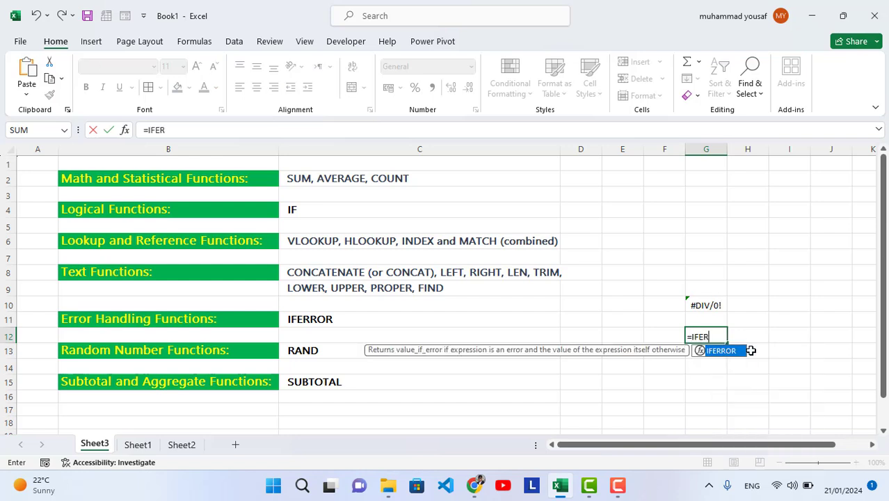
pyautogui.write('R')
pyautogui.doubleClick(750, 350)
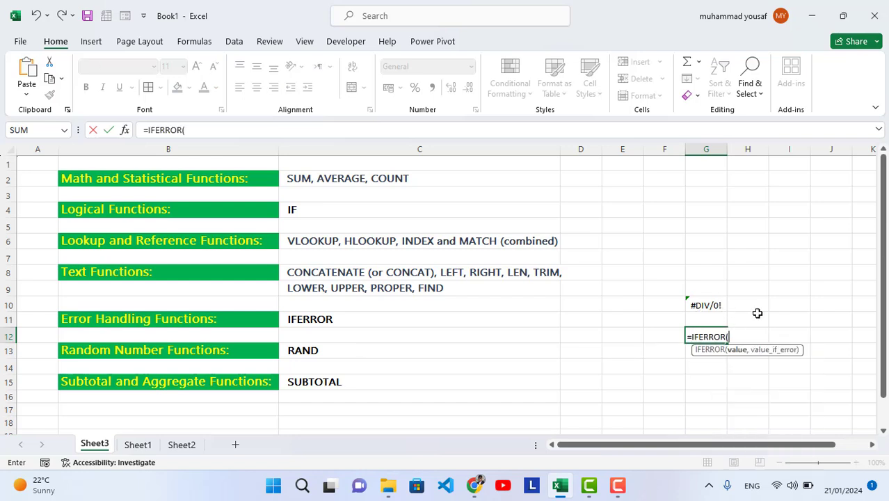
pyautogui.click(708, 307)
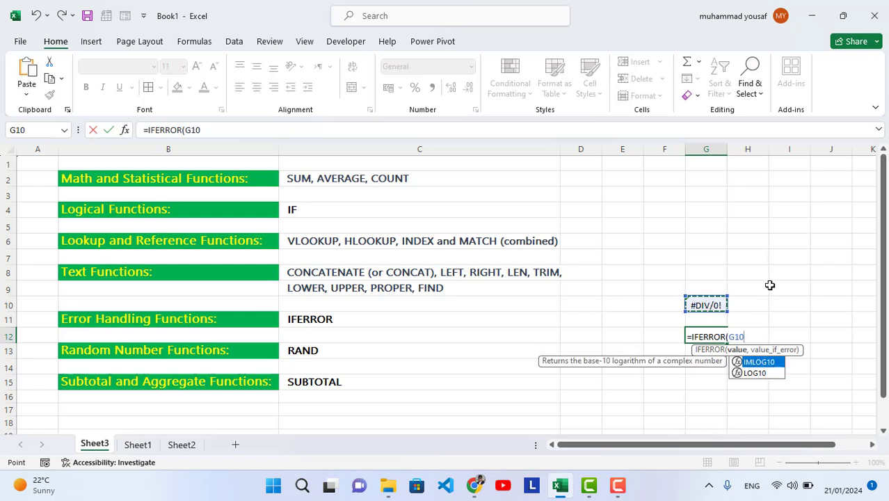
pyautogui.write(',')
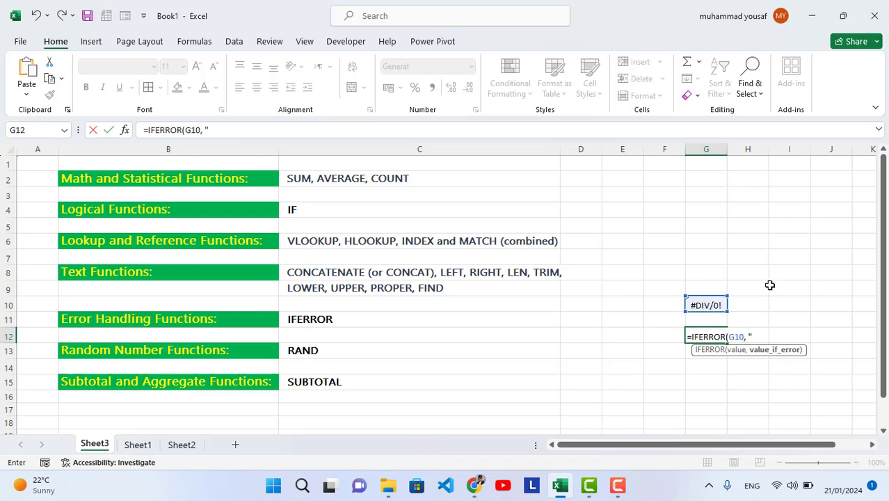
pyautogui.press('BackSpace')
pyautogui.press('BackSpace')
pyautogui.press('BackSpace')
pyautogui.press('BackSpace')
pyautogui.write('Error")')
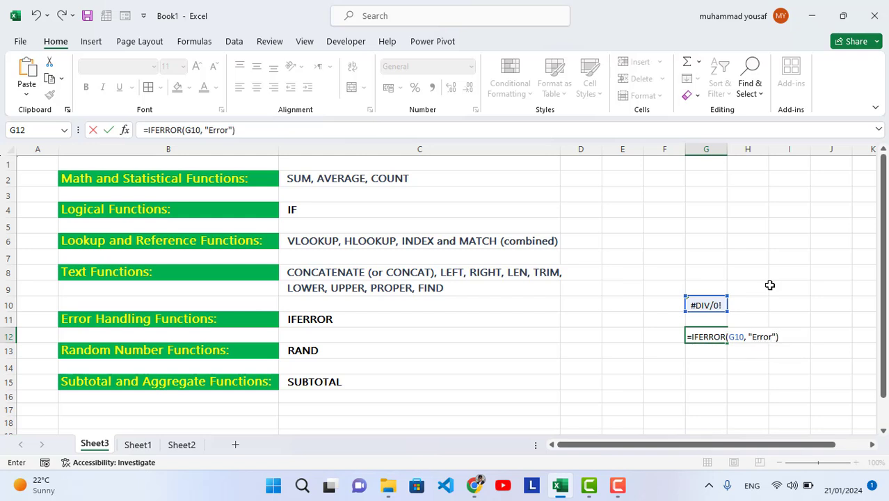
pyautogui.press('Return')
pyautogui.click(711, 334)
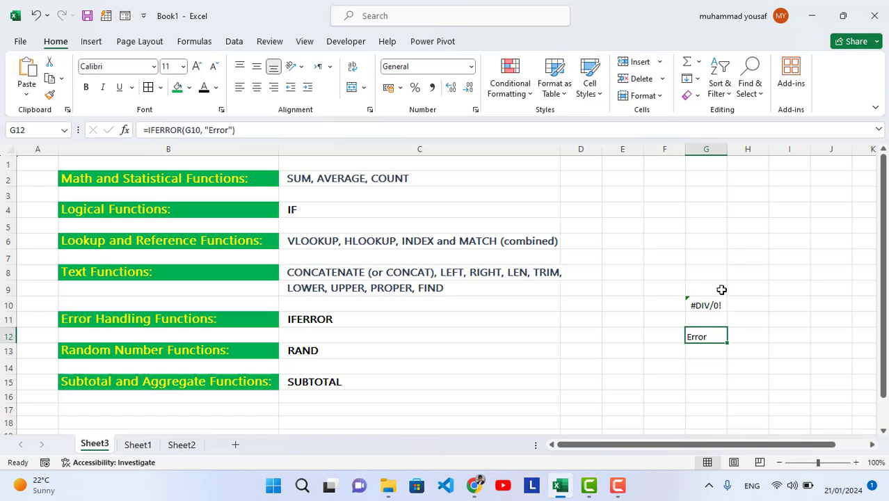
# Step: Replace the plain division in G10 with =IFERROR(10/0,"Error"), and check the formula
pyautogui.click(710, 302)
pyautogui.doubleClick(694, 304)
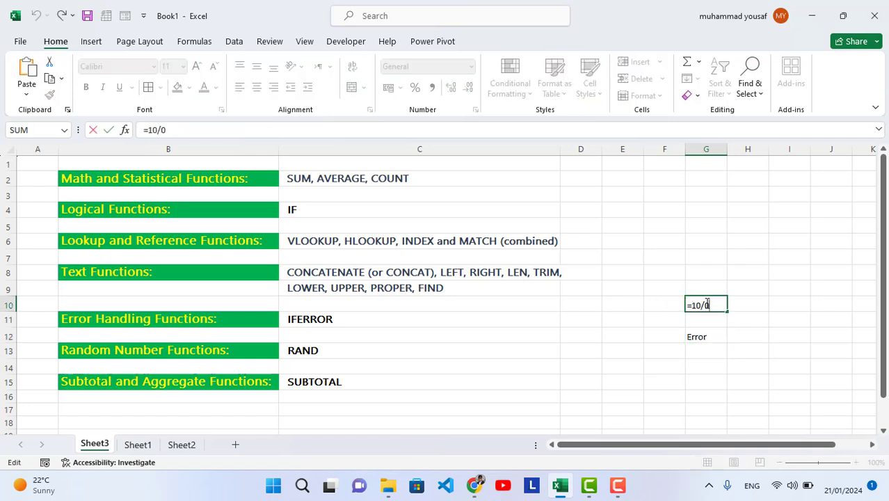
pyautogui.press('BackSpace')
pyautogui.press('BackSpace')
pyautogui.press('BackSpace')
pyautogui.press('BackSpace')
pyautogui.press('BackSpace')
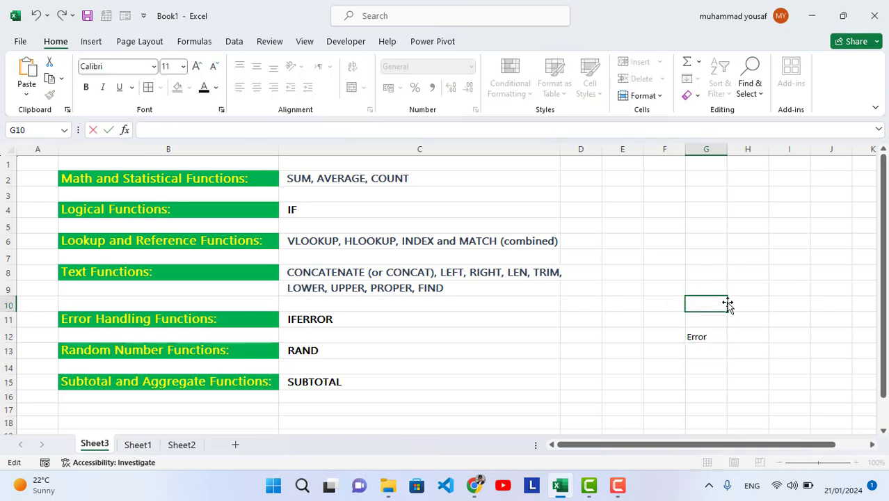
pyautogui.write('=iferr')
pyautogui.press('Tab')
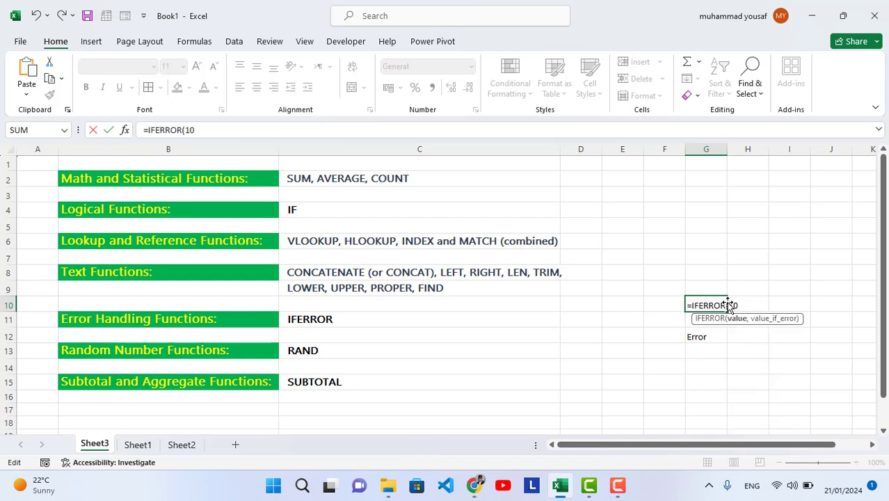
pyautogui.write('10/0,"Error")')
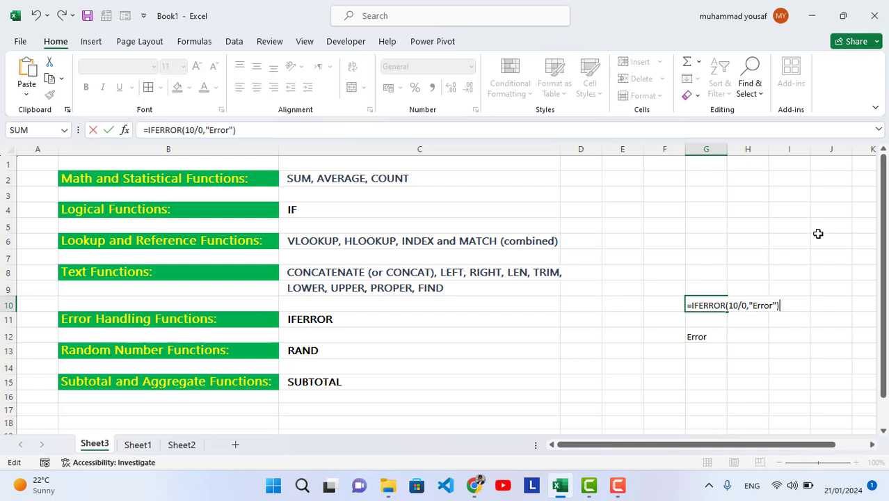
pyautogui.press('Return')
pyautogui.click(708, 304)
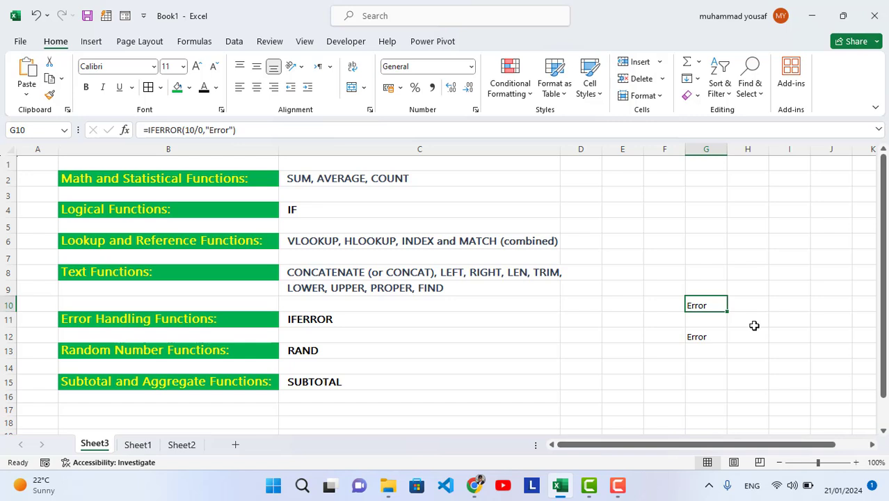
# Step: Compare the IFERROR formulas in G12 and G10
pyautogui.click(723, 336)
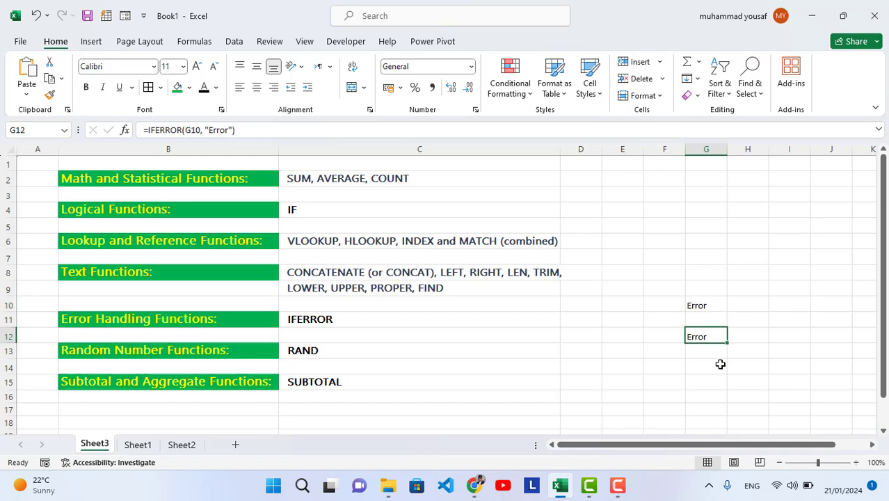
pyautogui.click(701, 305)
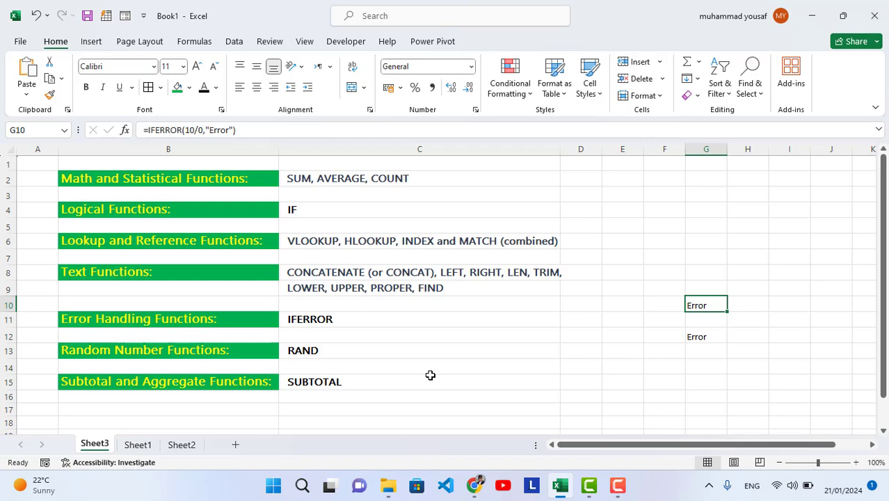
# Step: Generate random numbers in G14 and G15 with the formula =RAND() in each cell
pyautogui.click(702, 367)
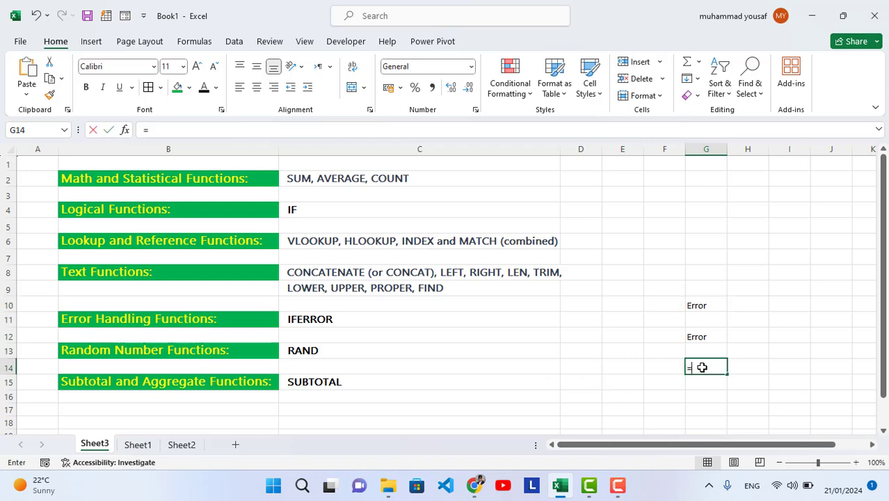
pyautogui.write('=rand')
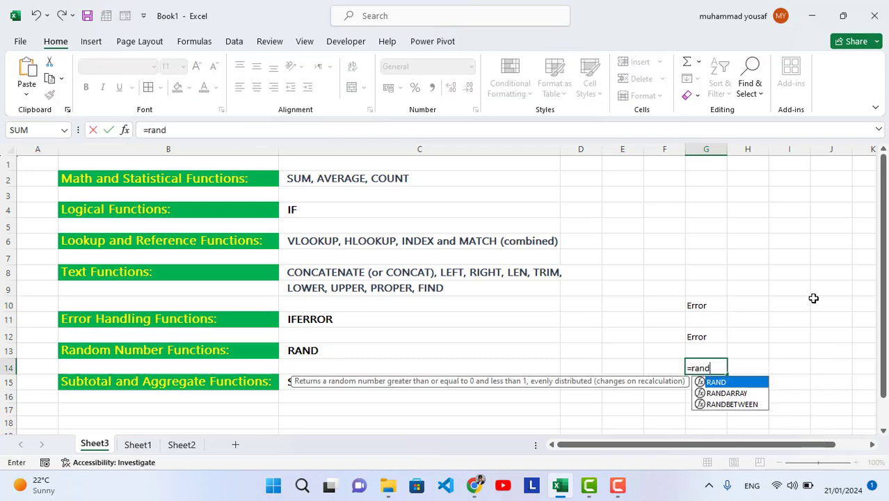
pyautogui.write('()')
pyautogui.press('Return')
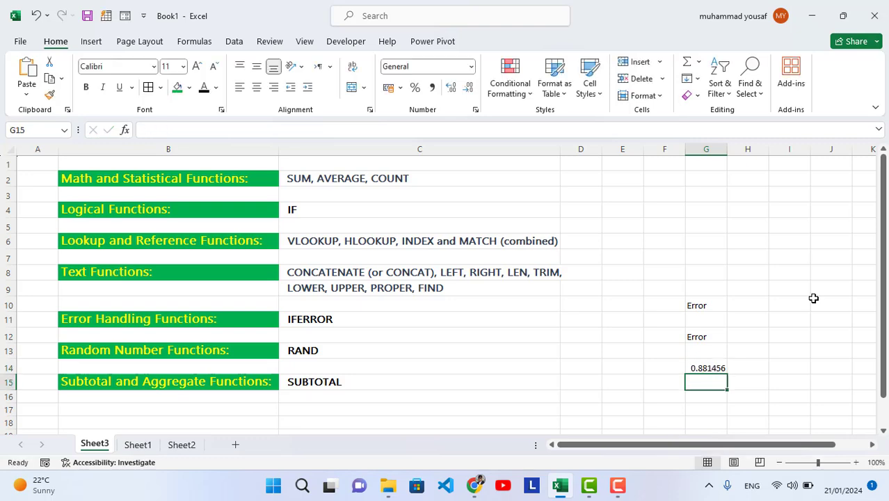
pyautogui.click(720, 366)
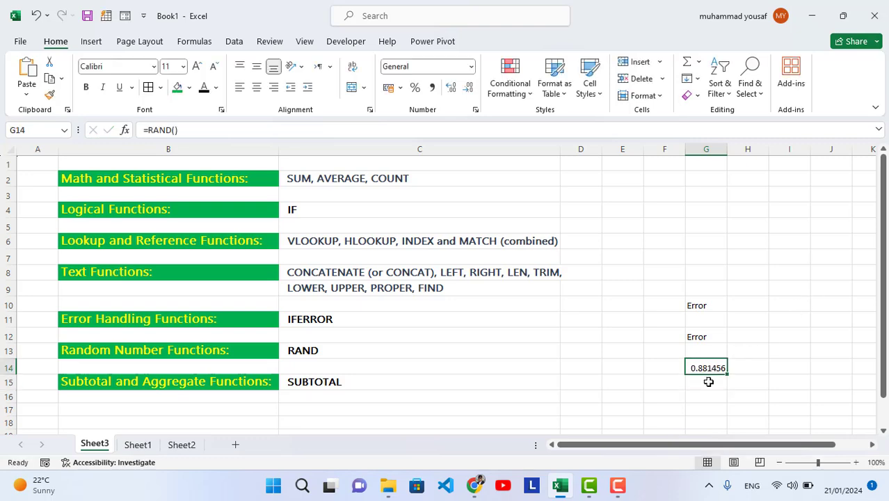
pyautogui.click(707, 380)
pyautogui.write('=rand()')
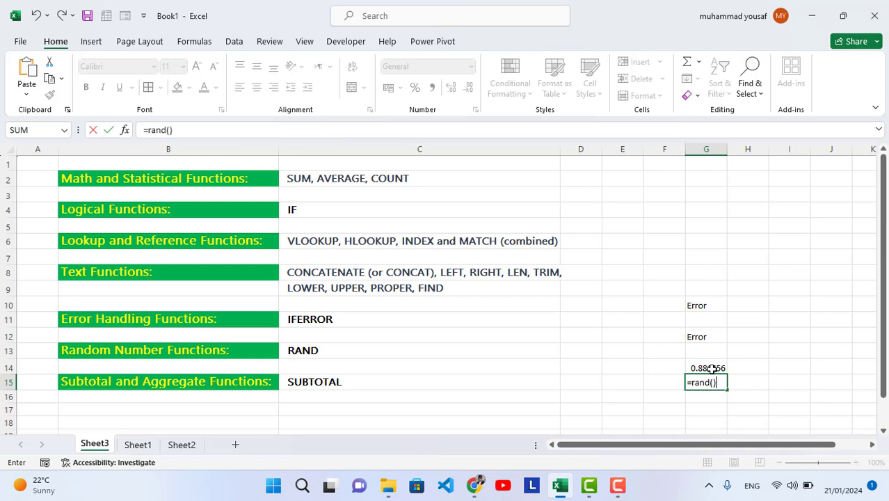
pyautogui.press('Return')
pyautogui.click(721, 367)
# Step: Switch to the sales data on Sheet1 and check the SUM formula in G17 under the Sales column
pyautogui.click(324, 381)
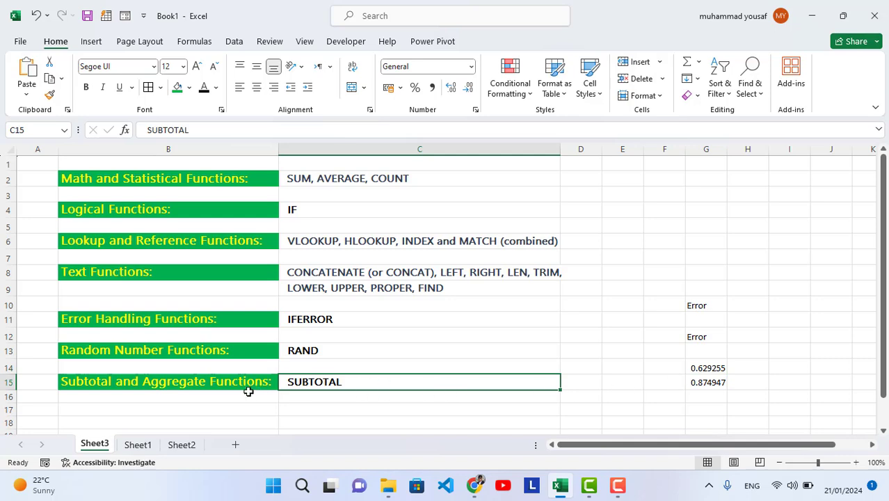
pyautogui.click(181, 444)
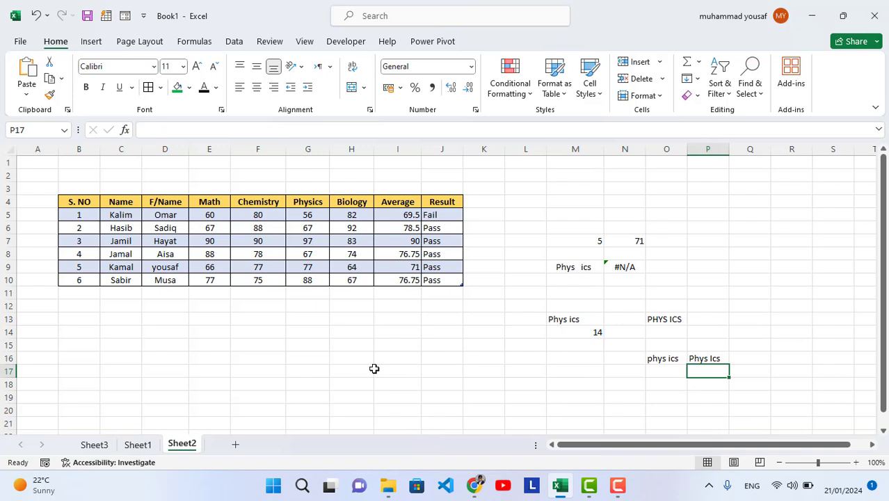
pyautogui.click(351, 293)
pyautogui.click(137, 443)
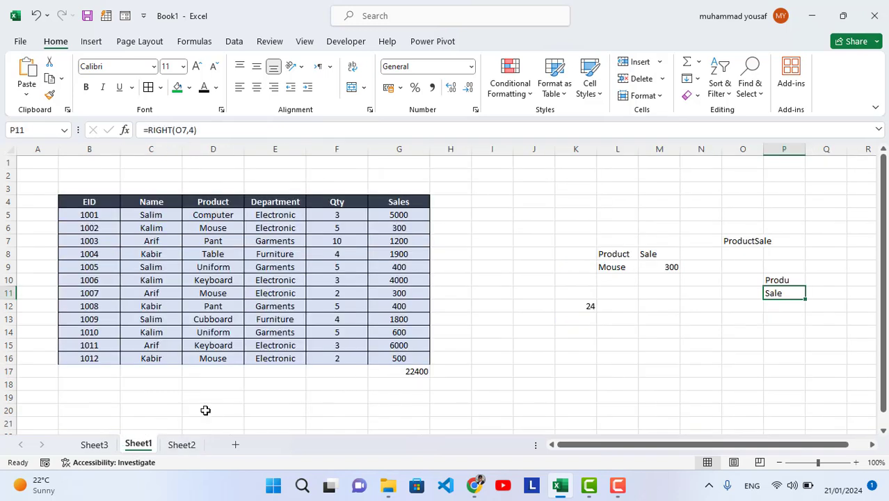
pyautogui.click(419, 372)
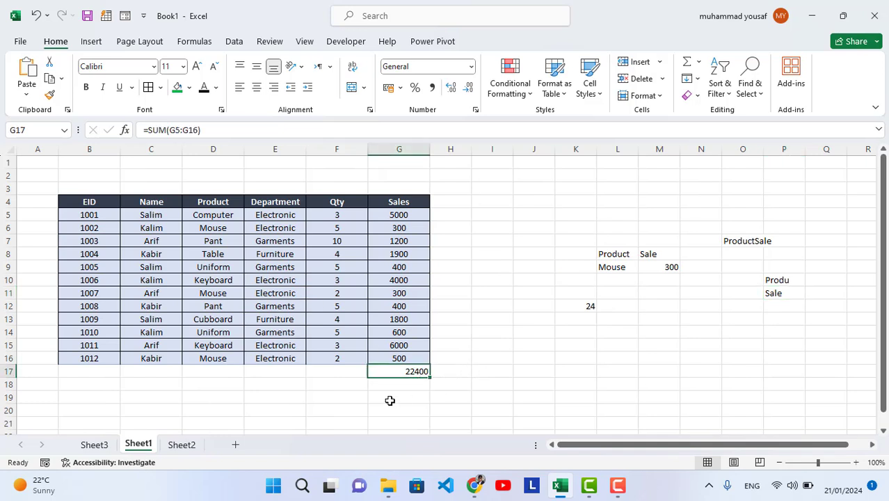
# Step: Label the total rows below the sales data with SUM in F17 and Subtotal in F18
pyautogui.click(340, 371)
pyautogui.write('SUM')
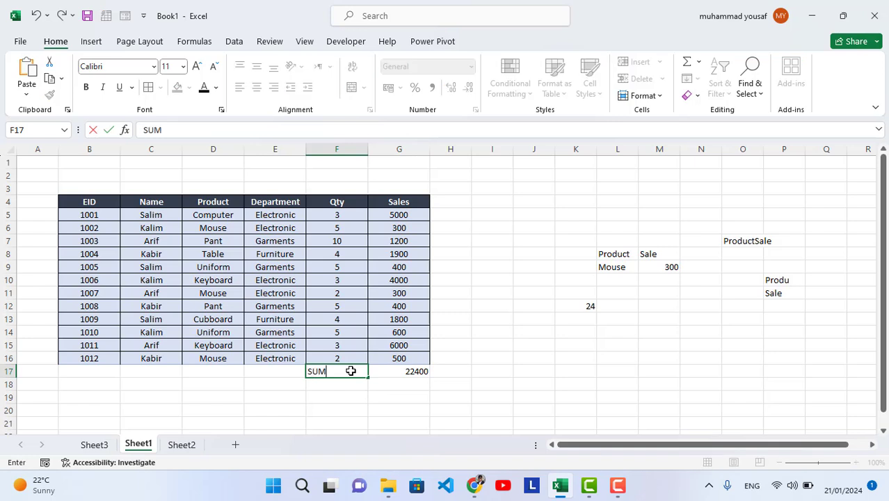
pyautogui.click(344, 385)
pyautogui.write('Subtotal')
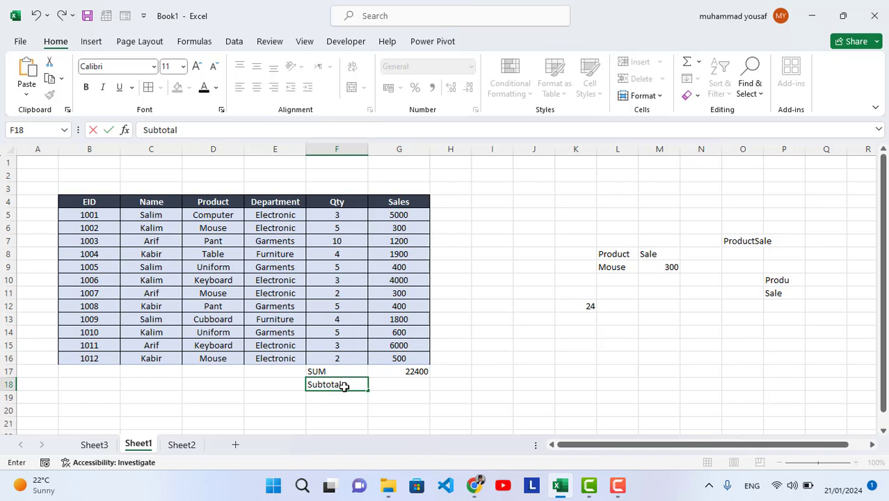
pyautogui.click(409, 387)
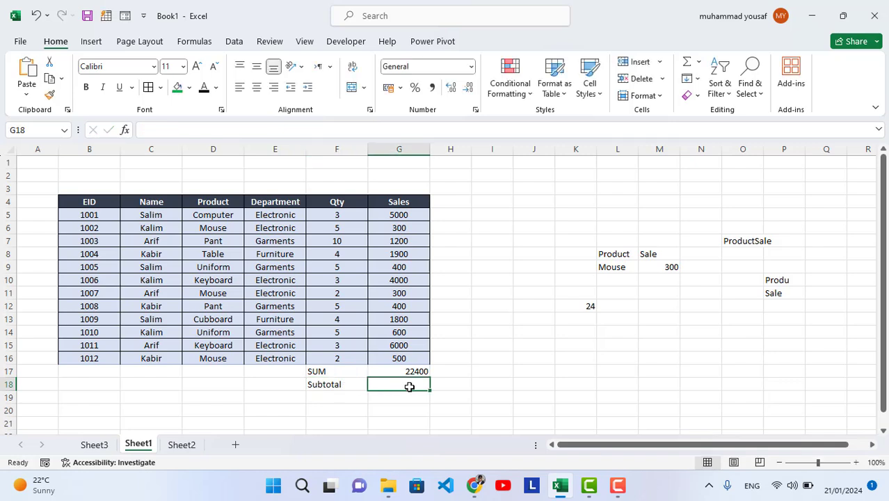
pyautogui.click(339, 387)
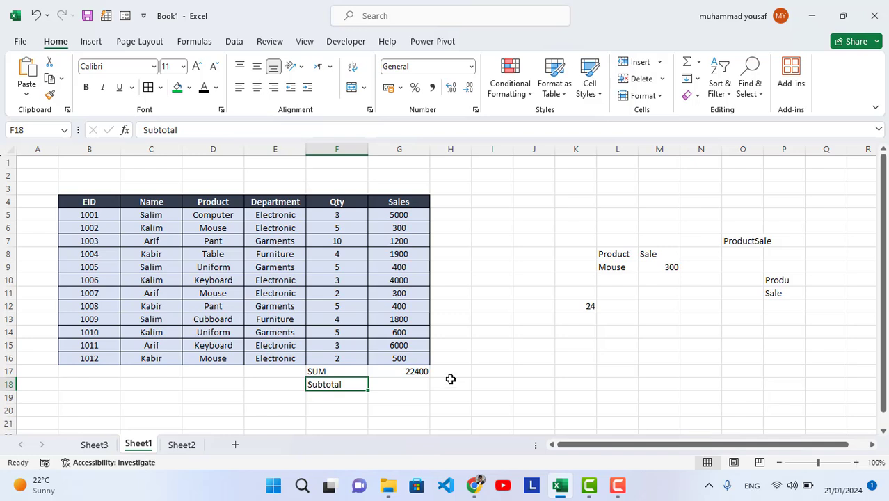
# Step: Total the Sales column in G18 with the formula =SUBTOTAL(9,G5:G16)
pyautogui.click(404, 395)
pyautogui.click(409, 386)
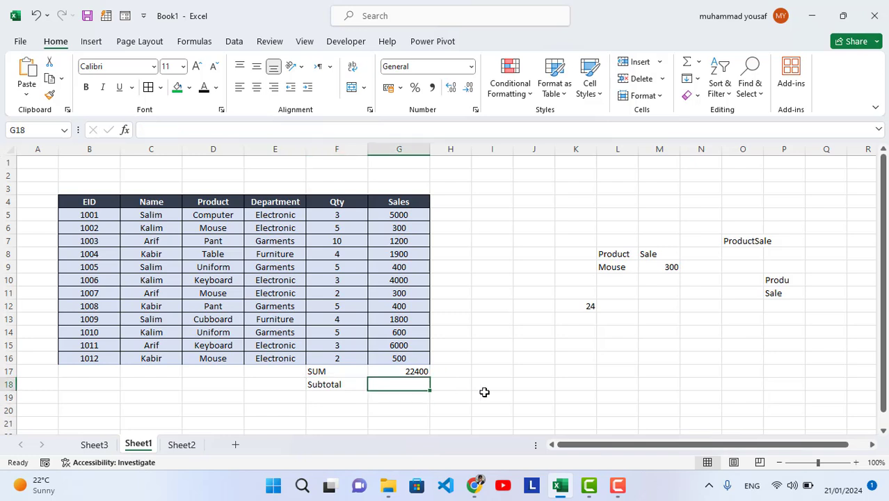
pyautogui.write('=subt')
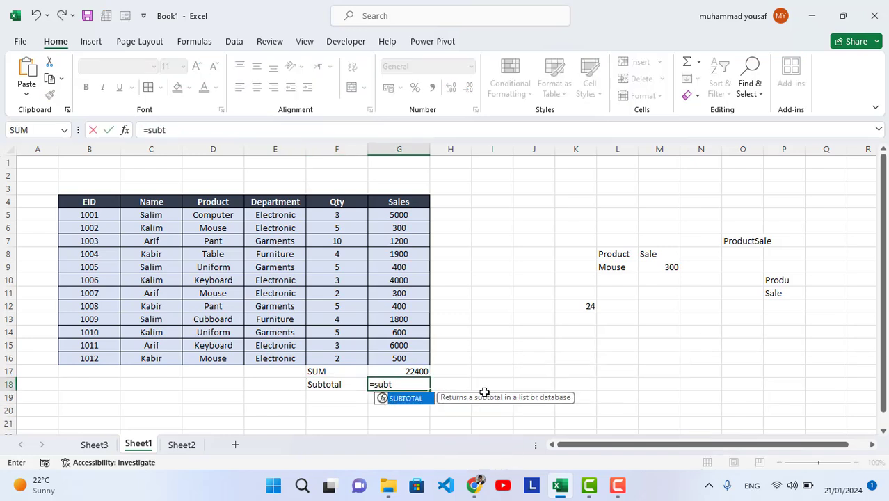
pyautogui.press('Tab')
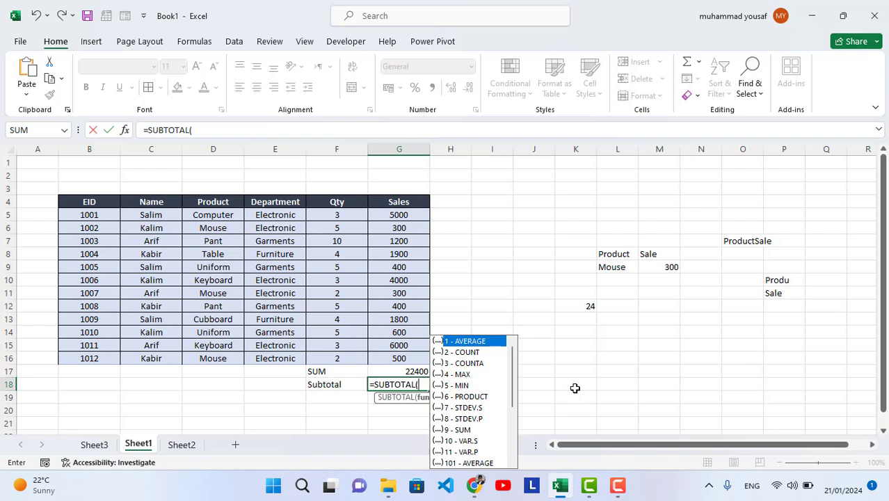
pyautogui.write(',')
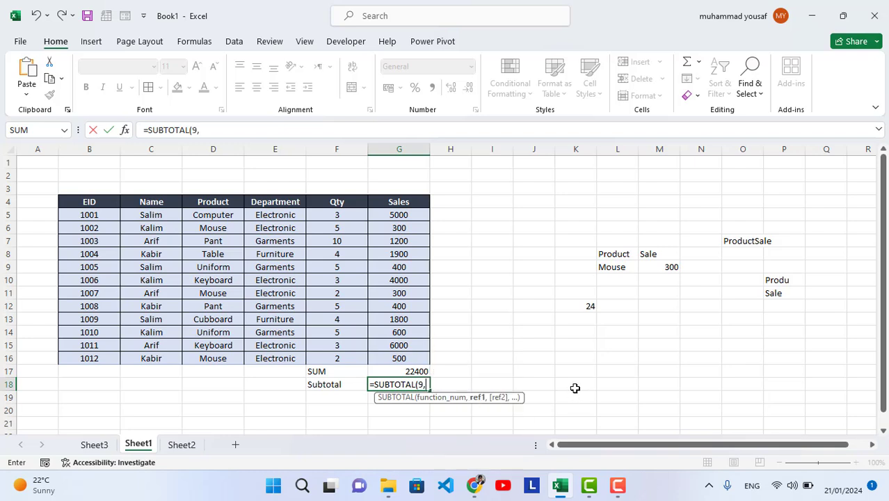
pyautogui.click(404, 216)
pyautogui.moveTo(404, 217); pyautogui.dragTo(412, 359)
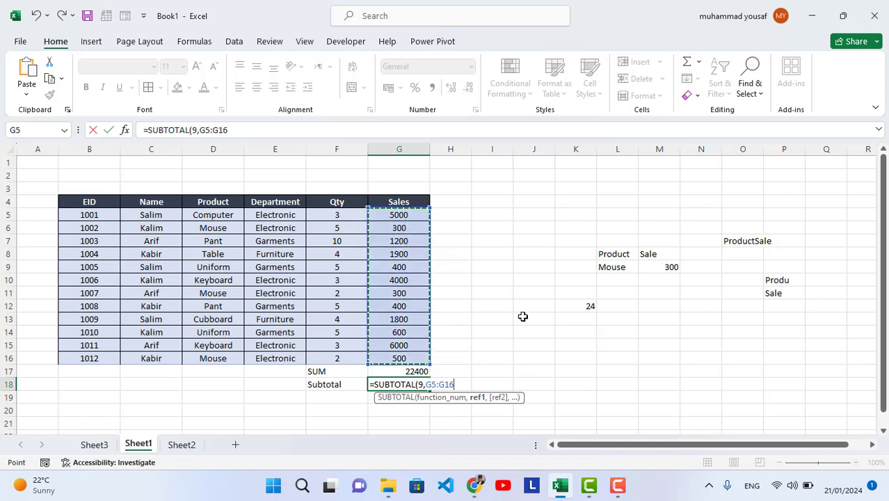
pyautogui.write(')')
pyautogui.press('Return')
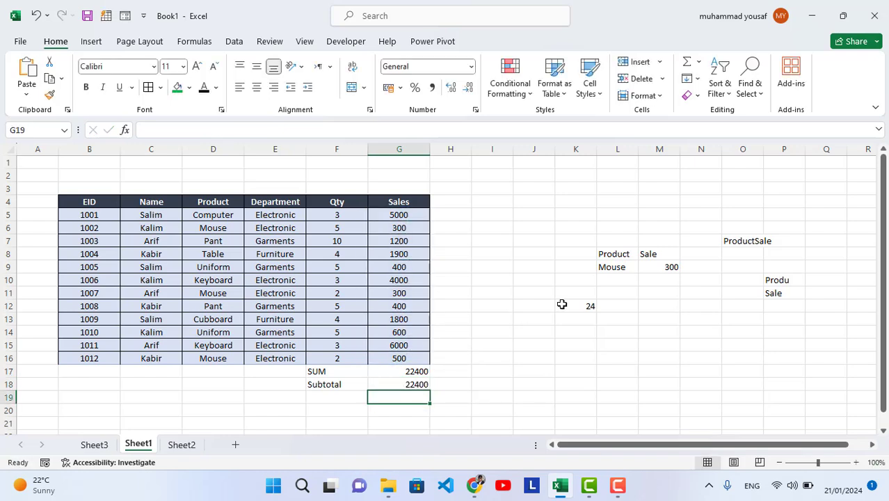
# Step: Compare the SUM formula in G17 with the SUBTOTAL formula in G18
pyautogui.click(413, 384)
pyautogui.click(413, 371)
pyautogui.click(417, 384)
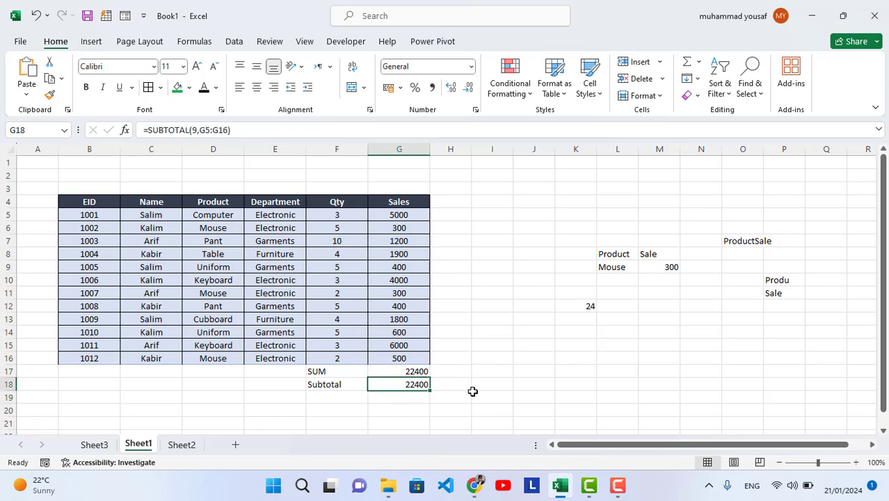
# Step: Convert the sales data range B4:G16 into a table with headers
pyautogui.moveTo(89, 201); pyautogui.dragTo(420, 357)
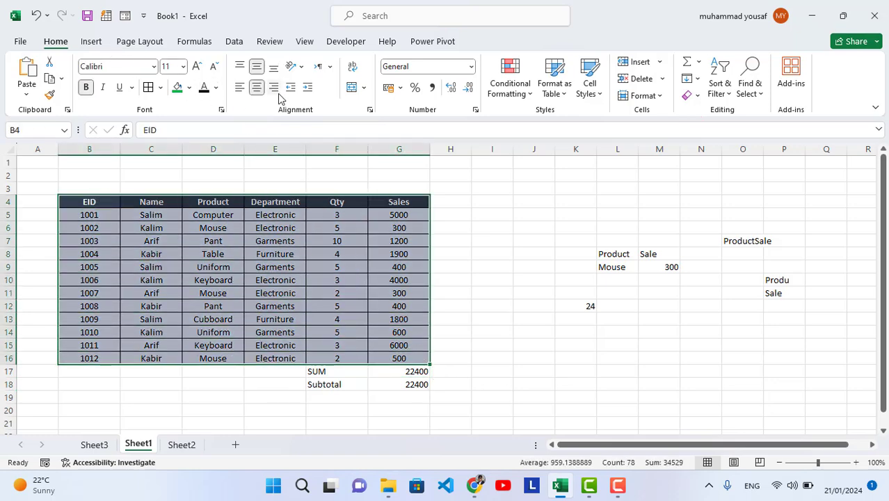
pyautogui.hotkey('ctrl', 't')
pyautogui.press('Return')
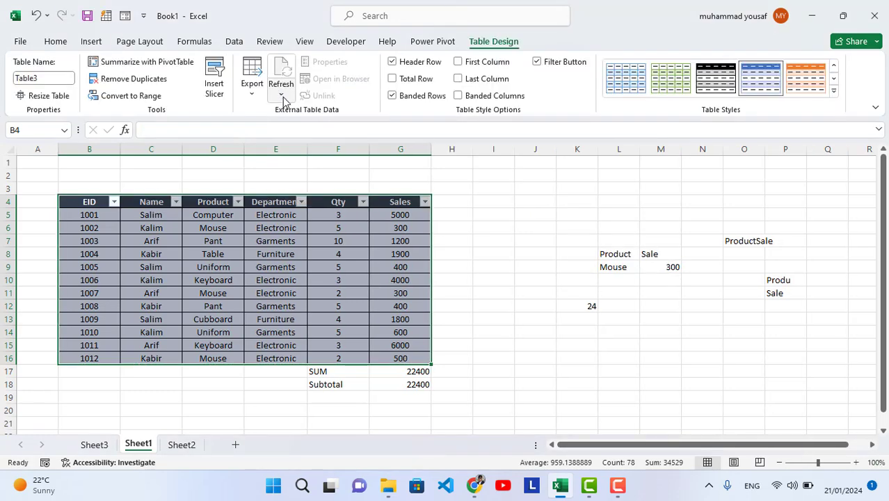
# Step: Filter the table's Department column to show only Electronic
pyautogui.click(218, 201)
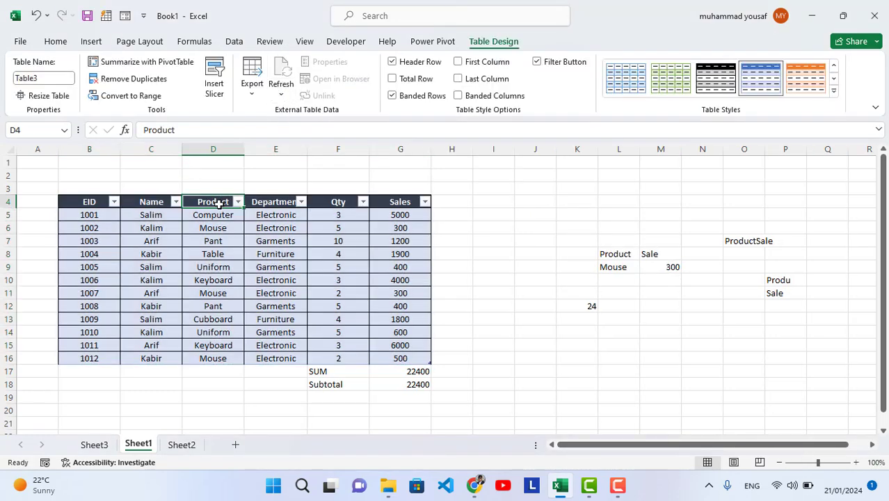
pyautogui.click(301, 201)
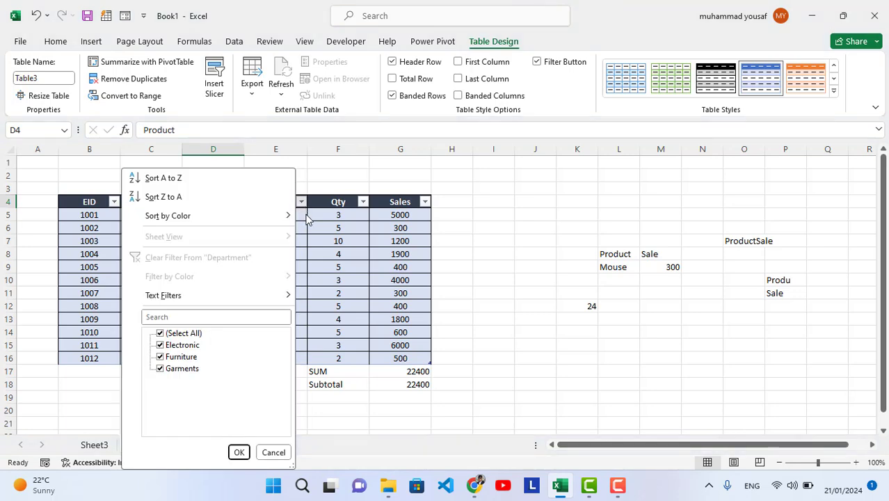
pyautogui.click(160, 333)
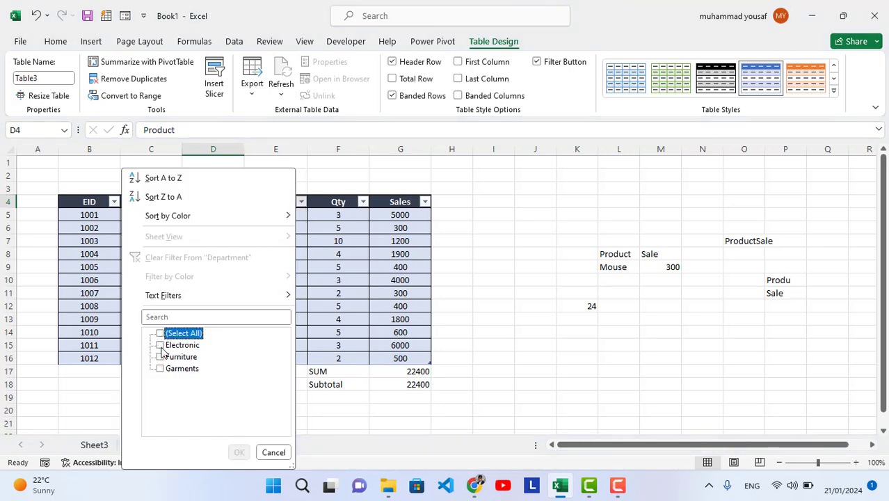
pyautogui.click(159, 345)
pyautogui.click(238, 452)
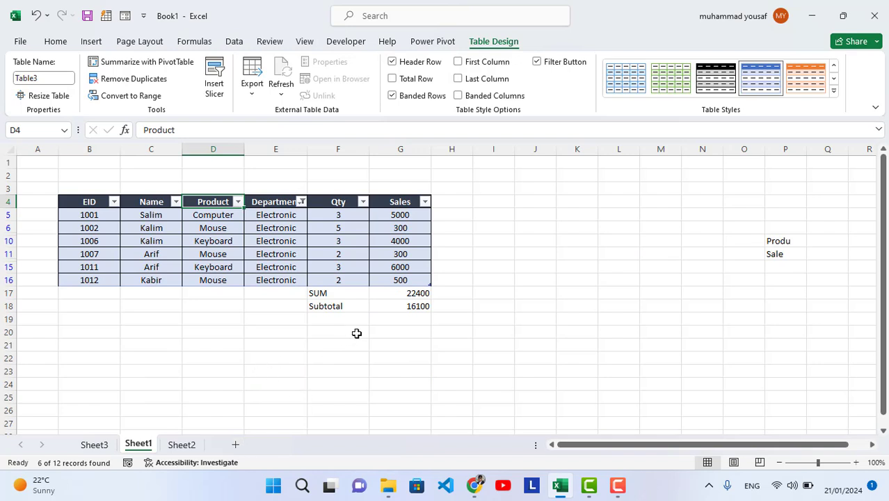
# Step: Examine the SUM and SUBTOTAL results for the filtered data and compare them with the sum of the visible Sales cells
pyautogui.click(411, 294)
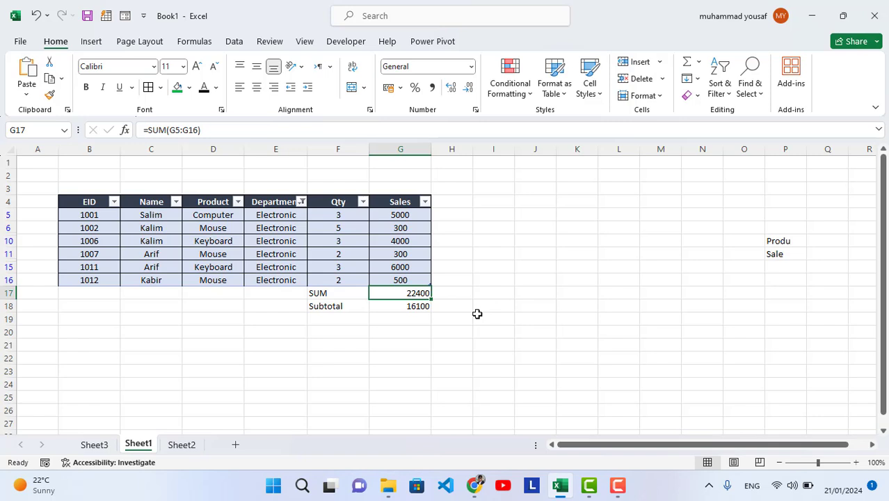
pyautogui.click(400, 307)
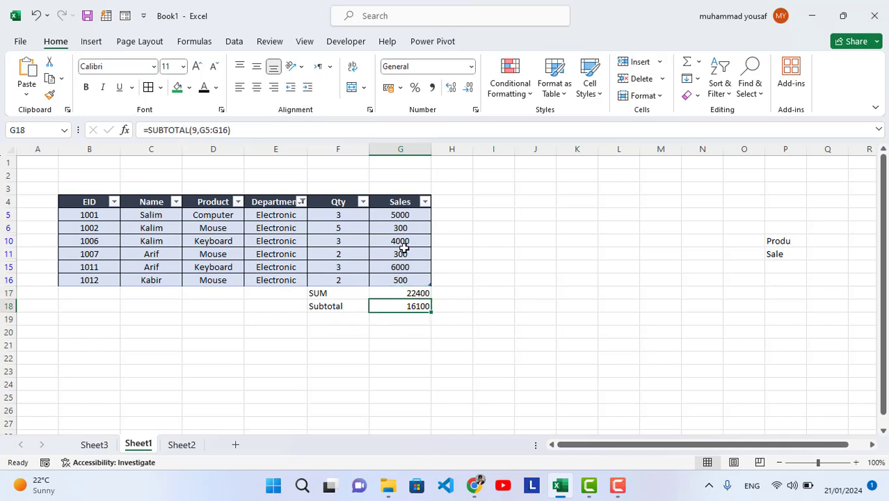
pyautogui.moveTo(391, 219); pyautogui.dragTo(395, 277)
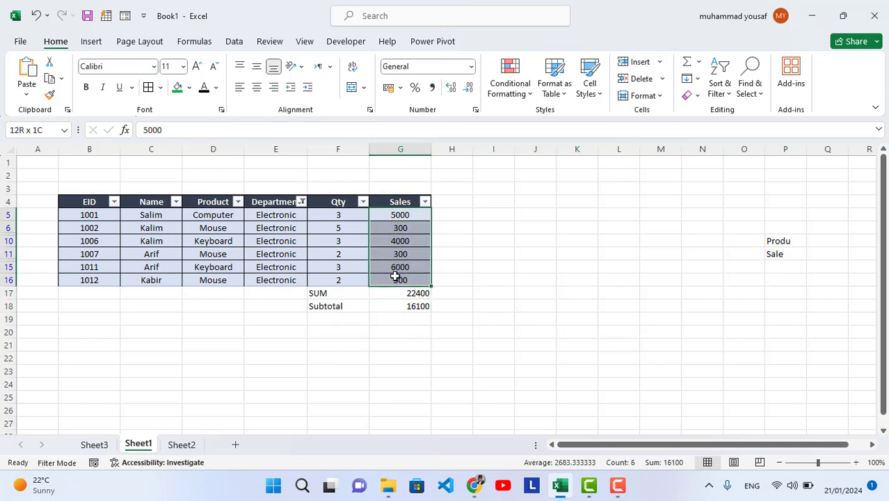
pyautogui.click(461, 267)
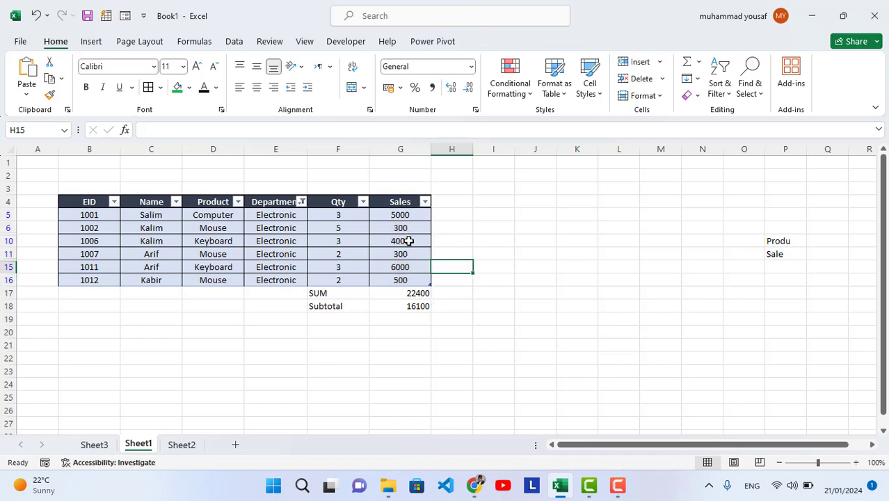
pyautogui.moveTo(399, 216); pyautogui.dragTo(400, 281)
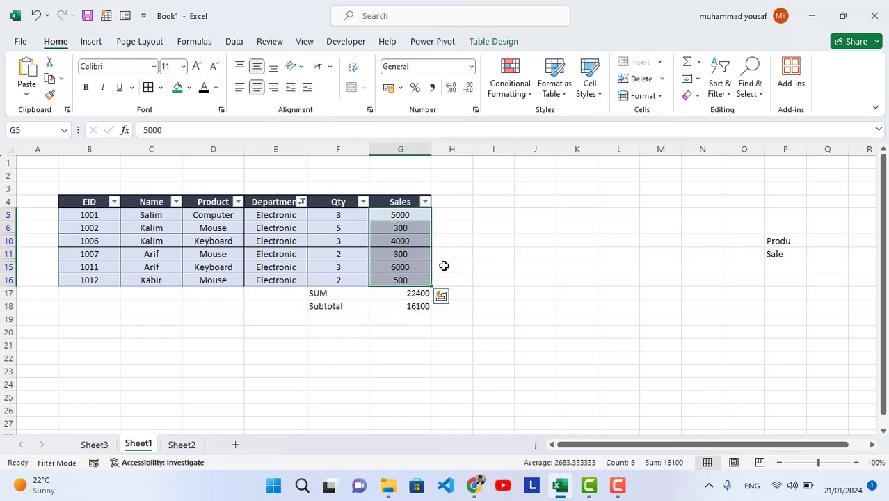
pyautogui.click(441, 266)
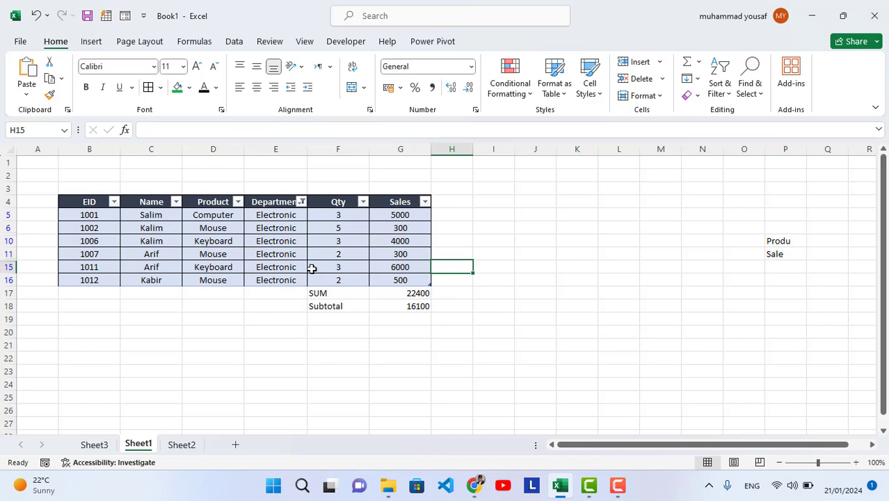
# Step: Change the table's Department filter to show only Furniture
pyautogui.click(300, 202)
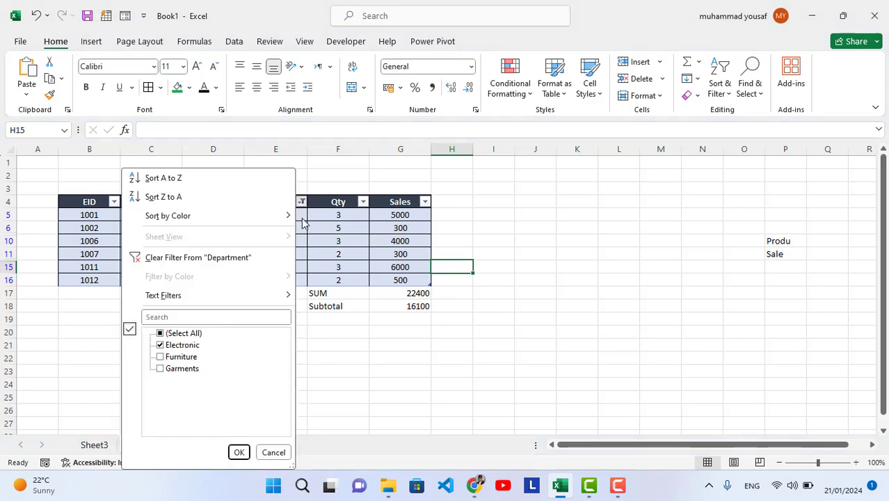
pyautogui.click(160, 345)
pyautogui.click(161, 357)
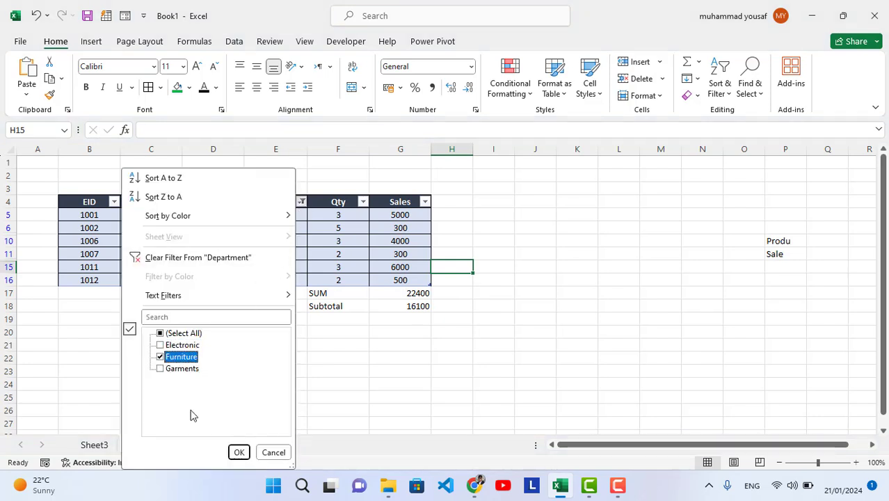
pyautogui.click(238, 452)
# Step: Compare the SUM and SUBTOTAL results in G17 and G18 with the visible Furniture Sales cells
pyautogui.click(414, 242)
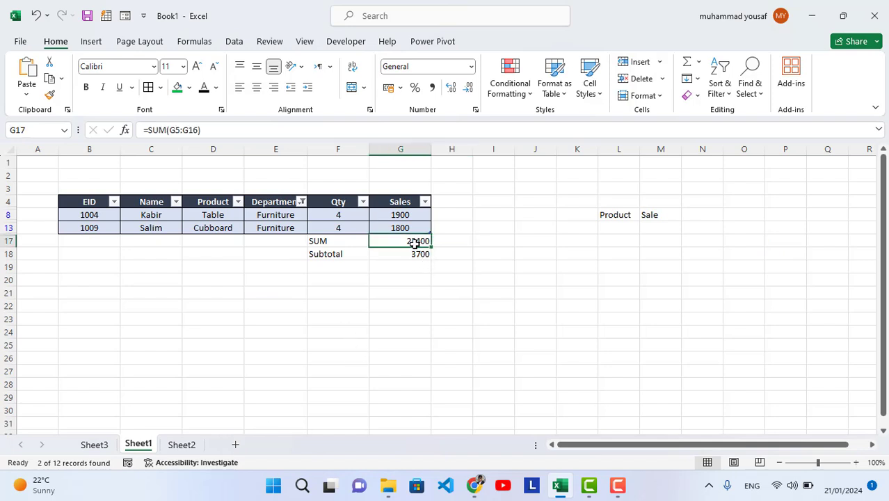
pyautogui.click(411, 257)
pyautogui.click(398, 217)
pyautogui.moveTo(399, 218); pyautogui.dragTo(403, 227)
pyautogui.click(419, 229)
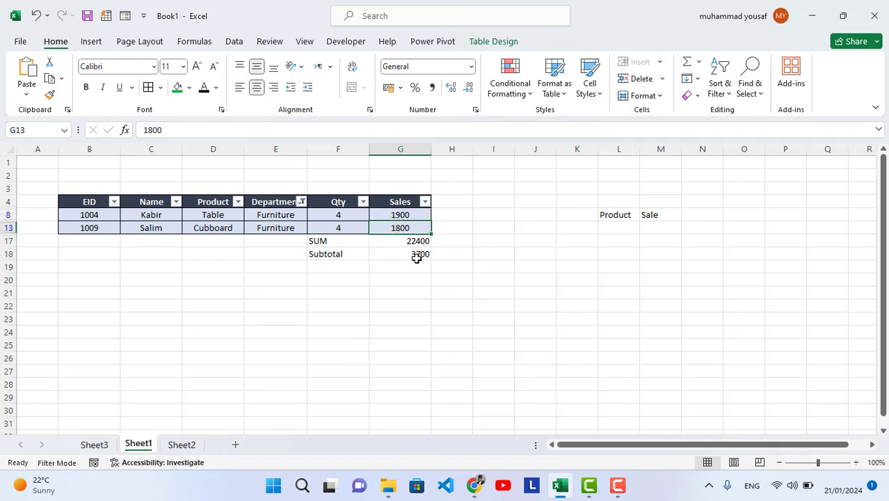
pyautogui.click(416, 255)
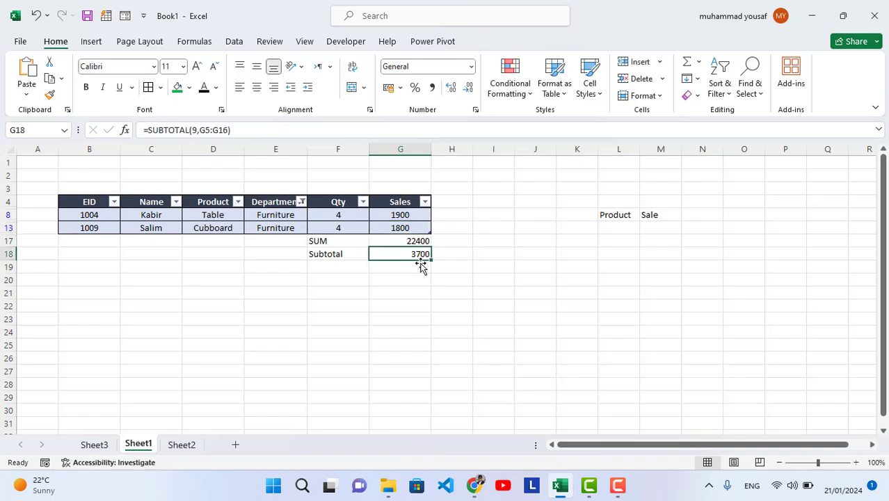
# Step: Change the table's Department filter to show only Garments
pyautogui.click(303, 206)
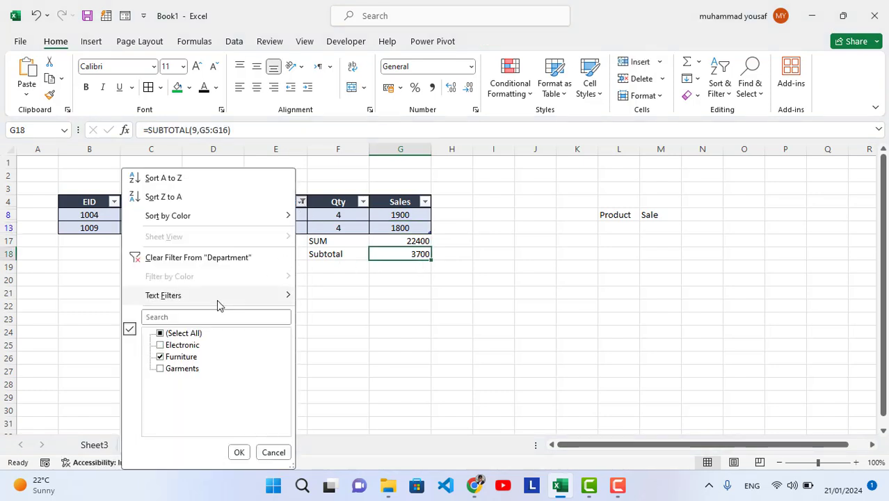
pyautogui.click(161, 358)
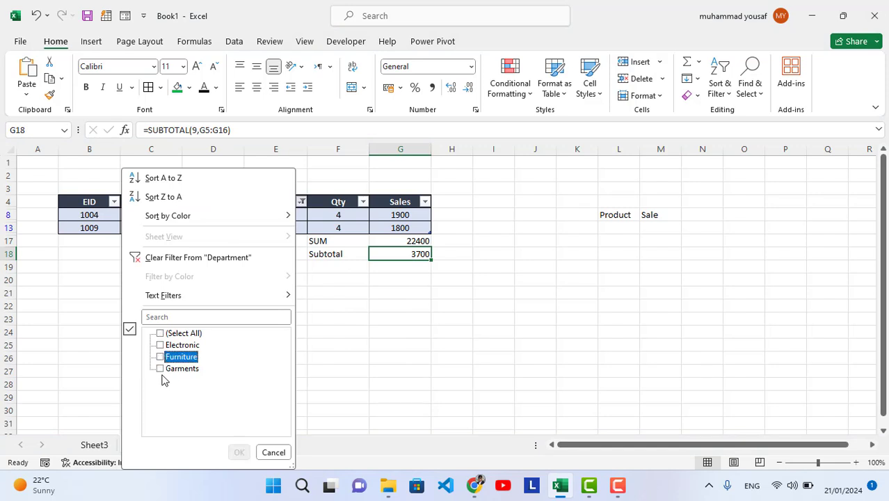
pyautogui.click(160, 369)
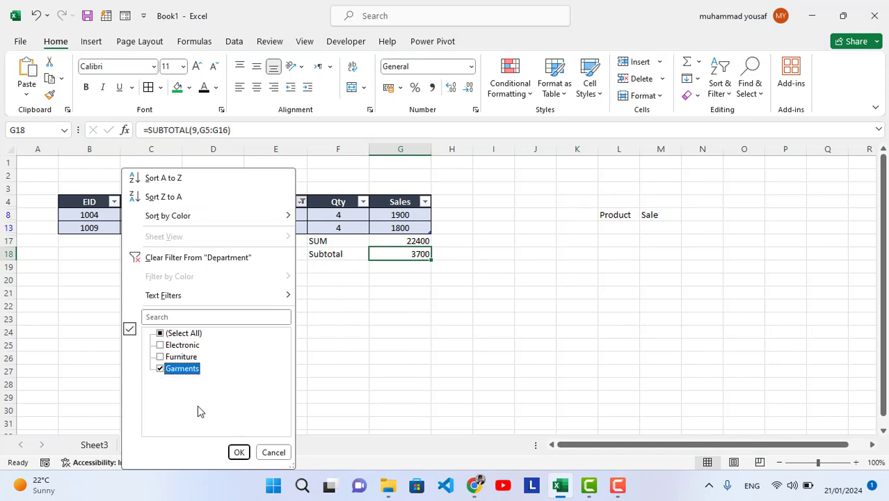
pyautogui.click(238, 451)
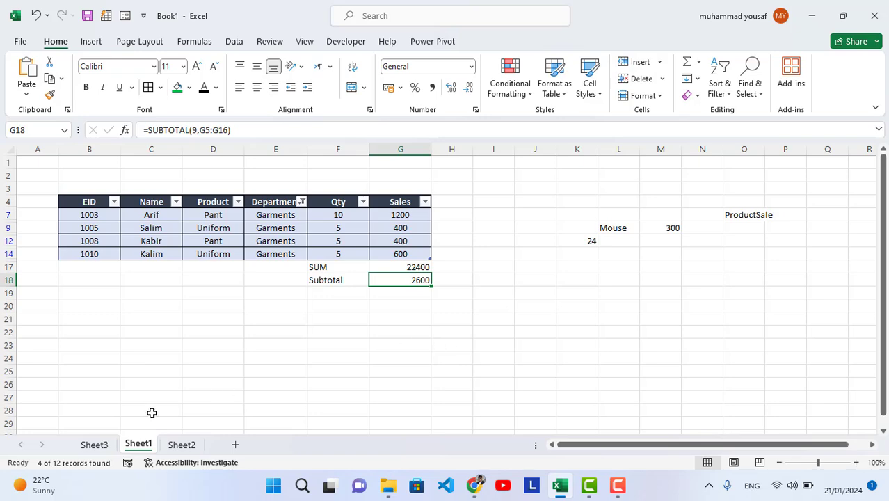
# Step: Return to the overview of function categories on Sheet3
pyautogui.click(108, 445)
pyautogui.click(612, 367)
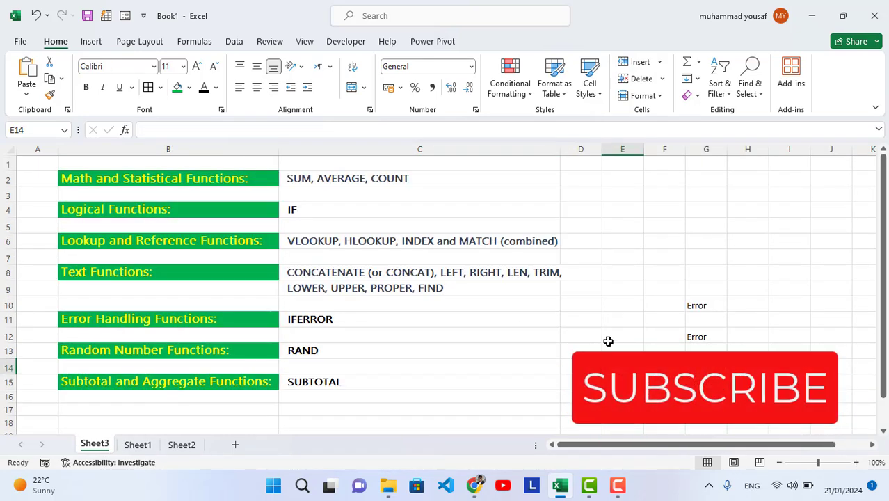